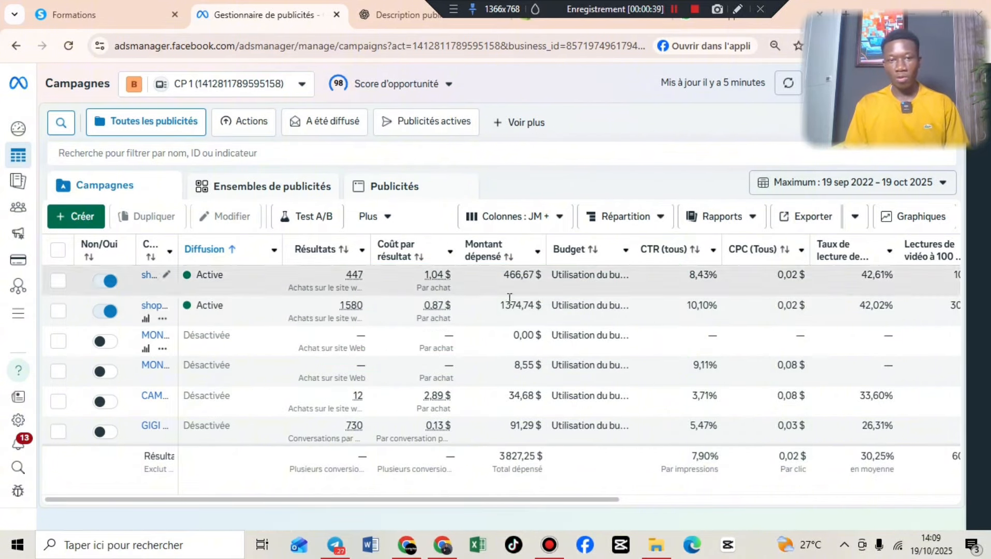
left_click(364, 278)
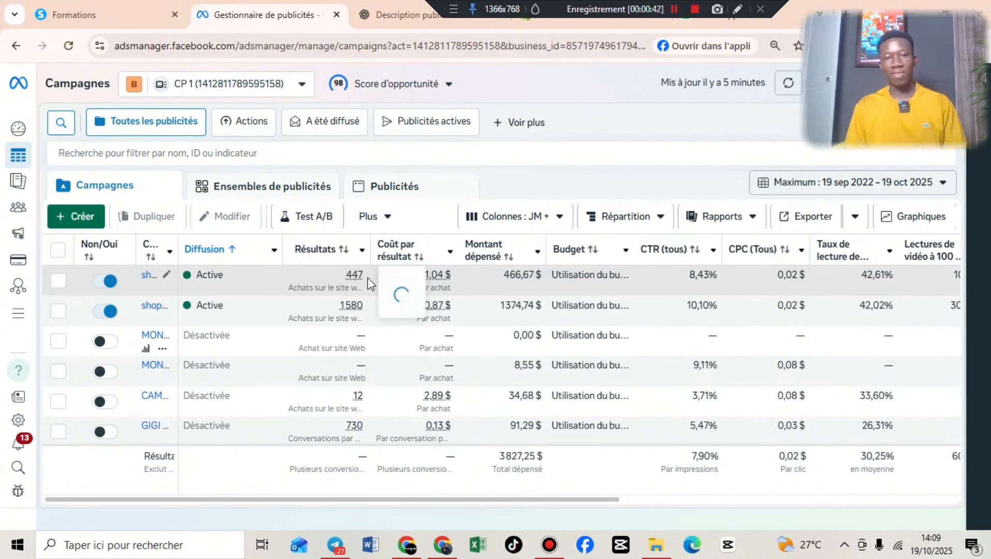
left_click(545, 88)
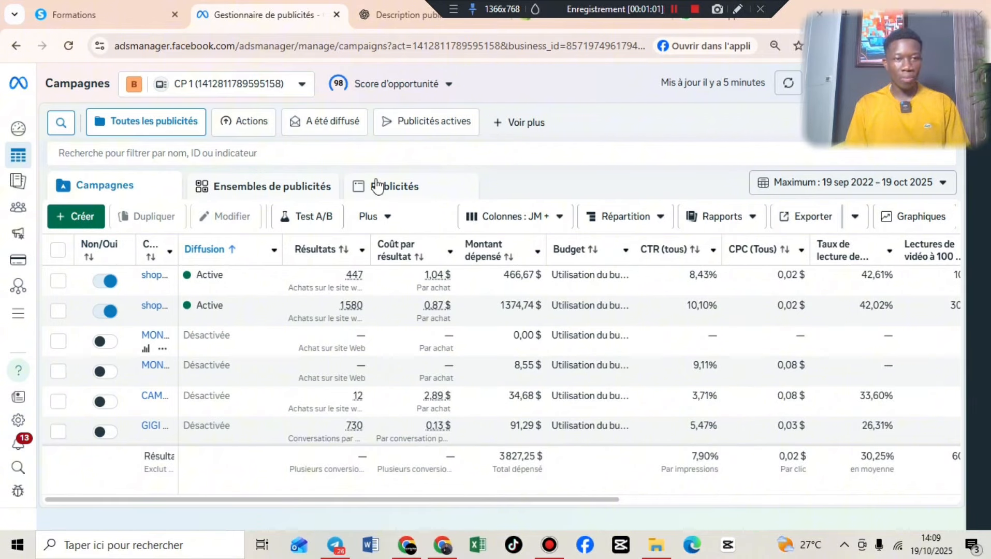
- Create a new campaign with the buying type left at Enchères and Ventes as its objective
left_click(74, 219)
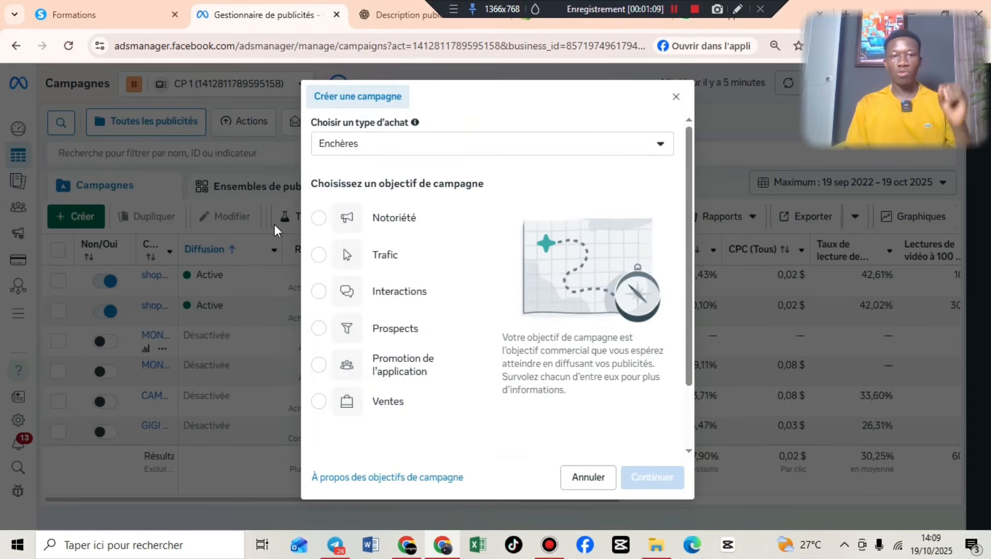
mouse_move(401, 293)
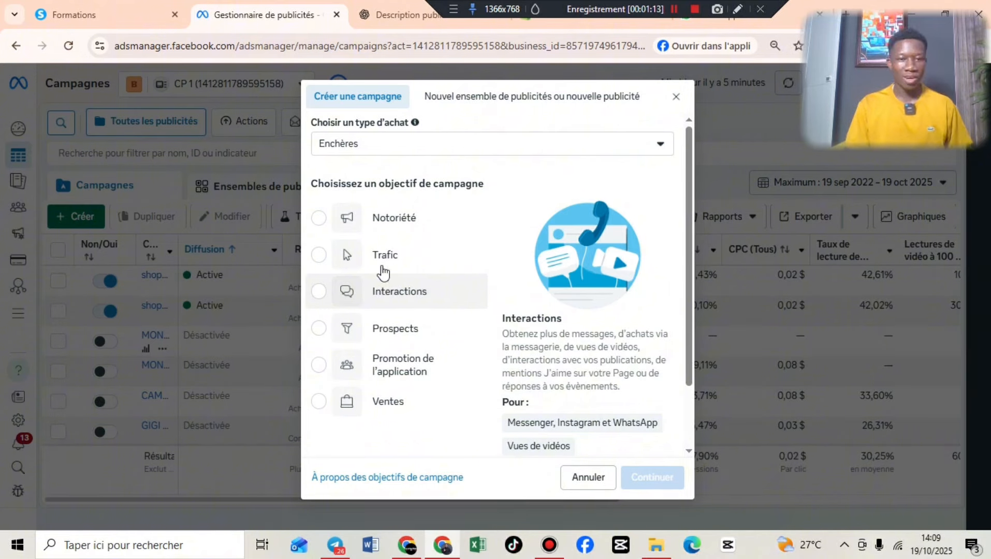
scroll(355, 352, "down", 2)
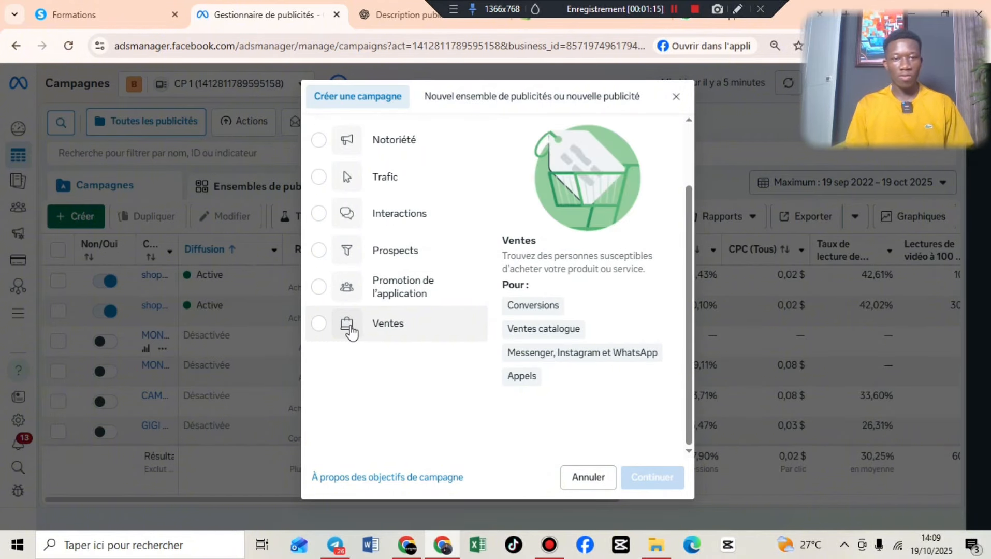
left_click(350, 330)
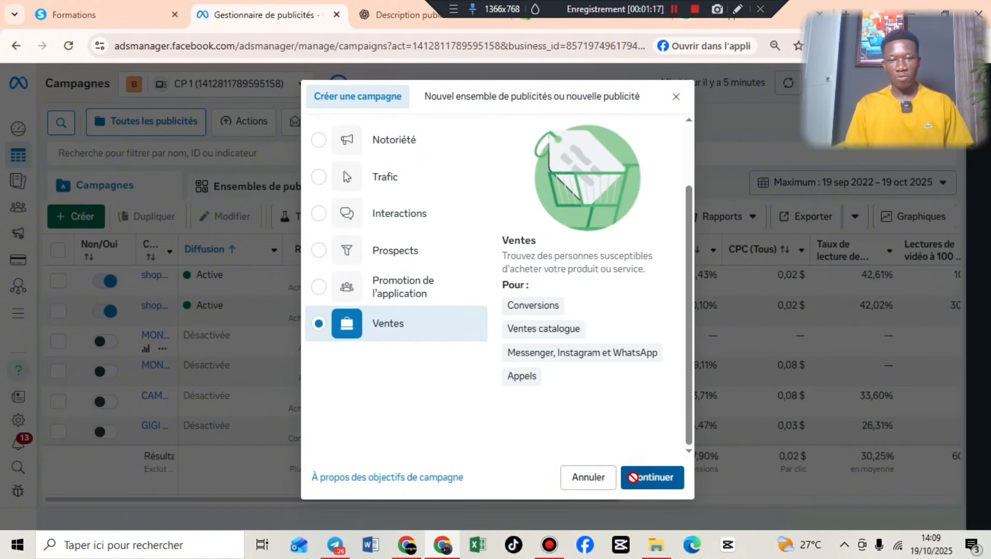
left_click(638, 481)
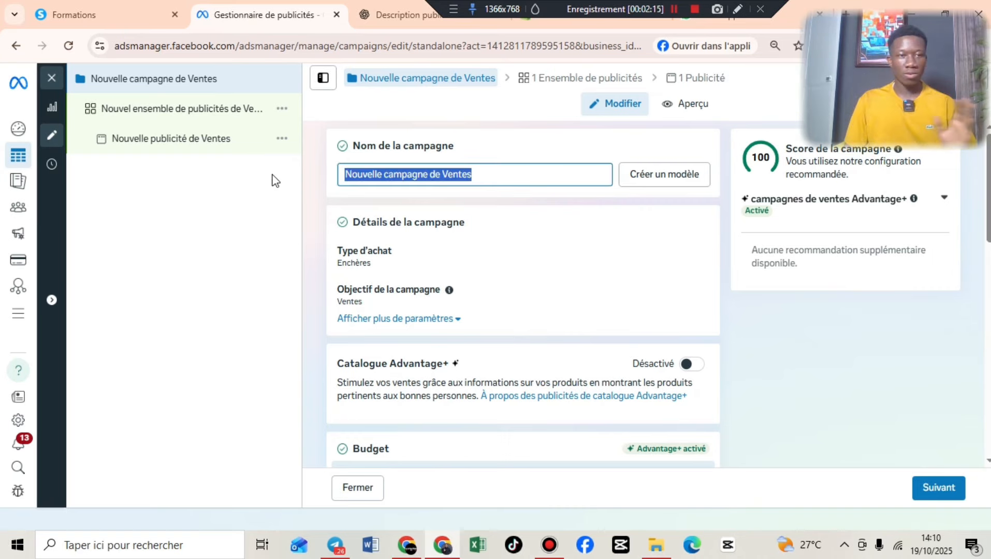
- Rename the new campaign "Campagne sérum", using the suggested accented spelling of the second word
left_click(257, 182)
left_click(409, 179)
double_click(409, 179)
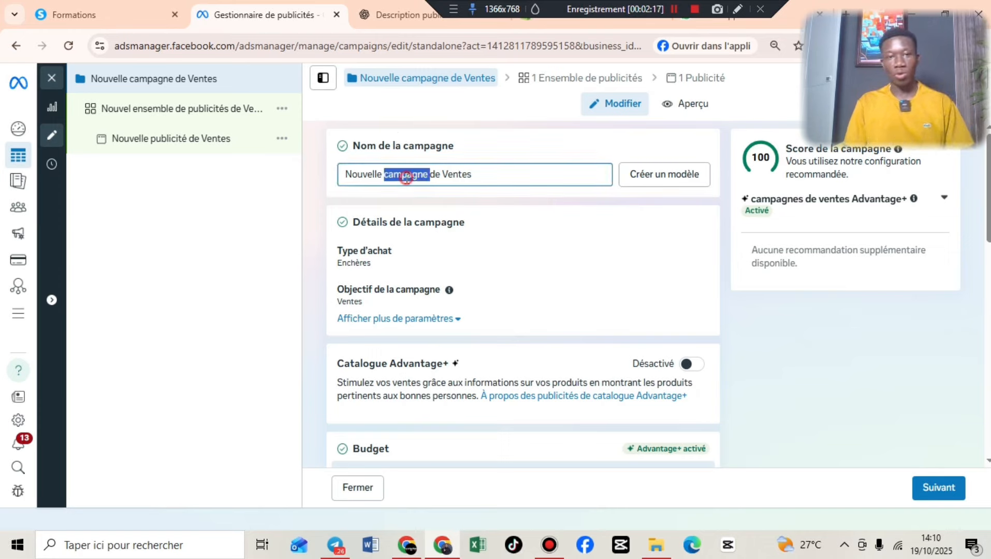
triple_click(407, 174)
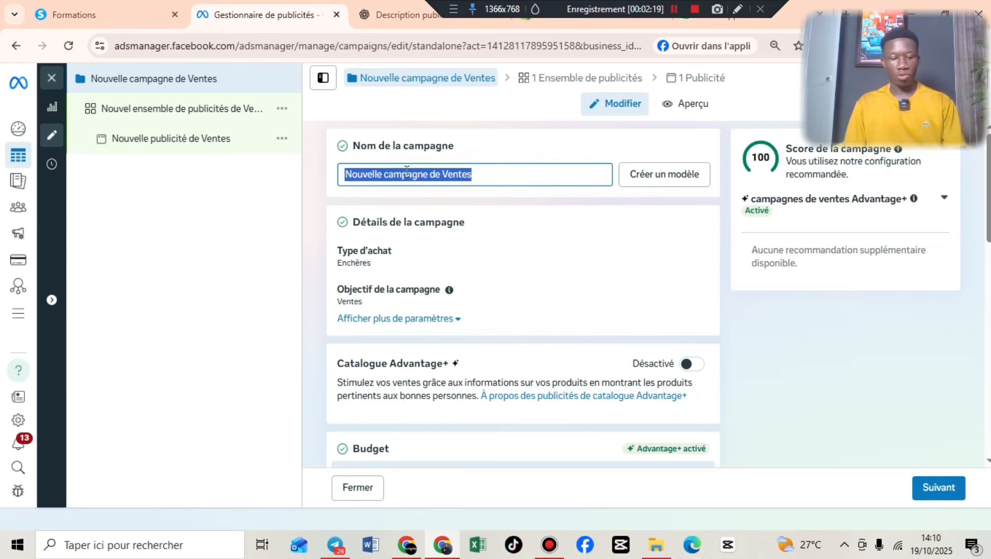
type("Campa")
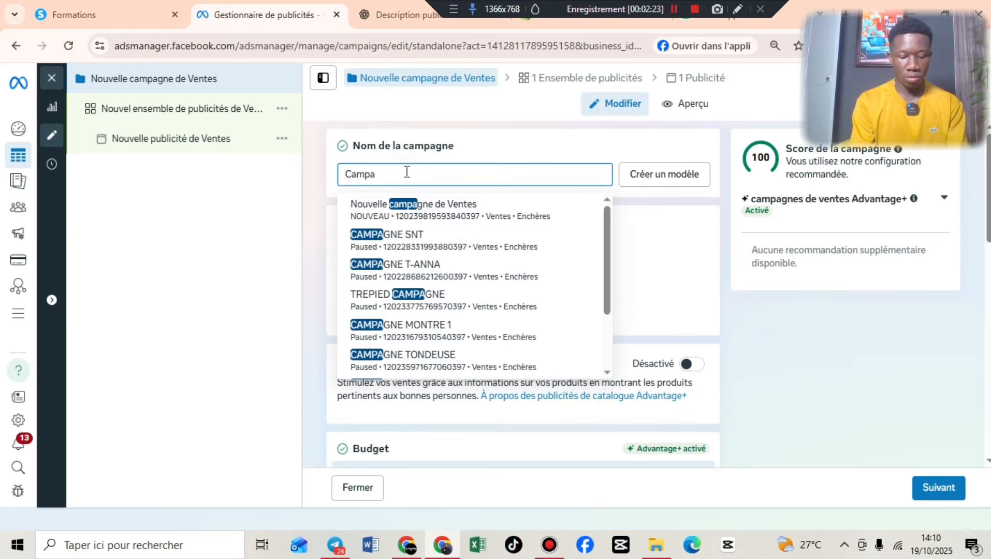
type("gne serum")
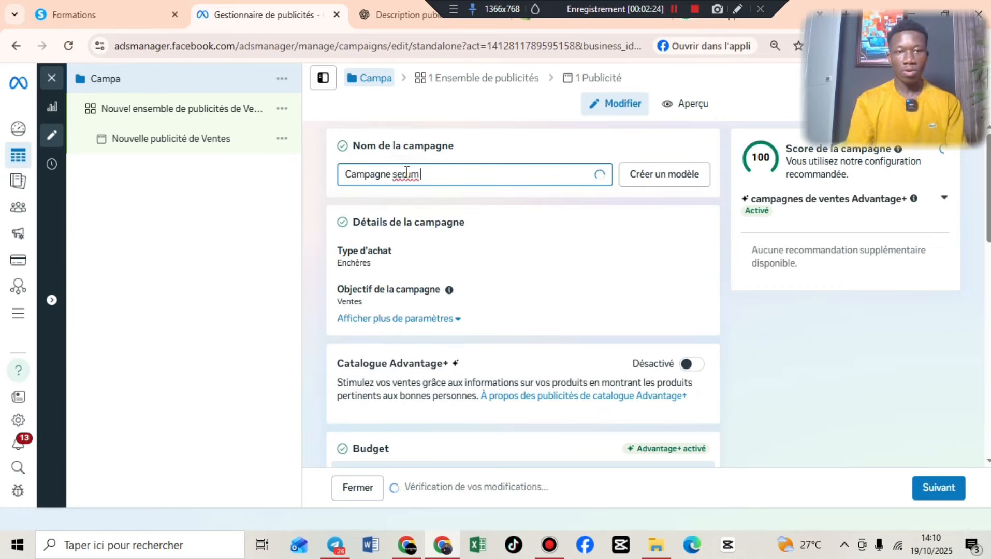
right_click(406, 176)
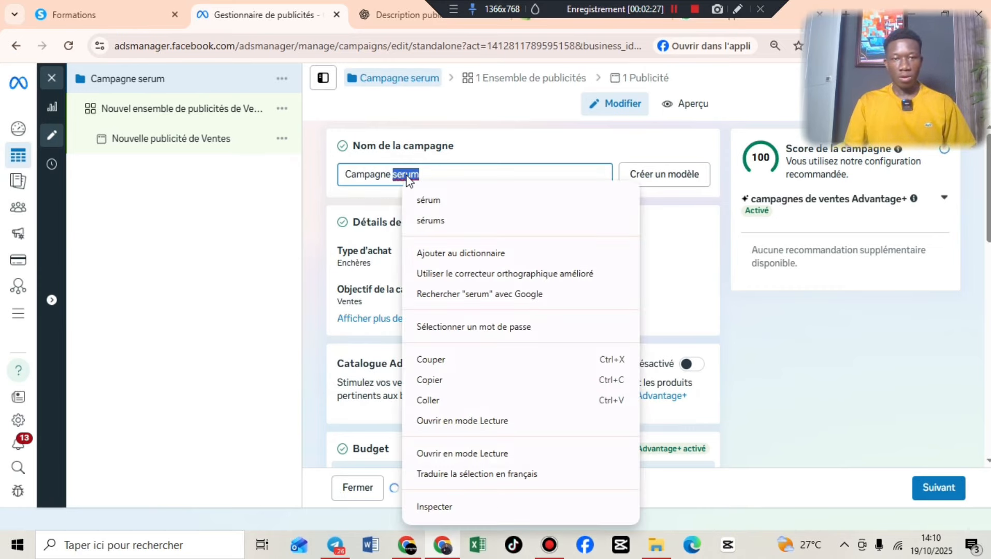
left_click(417, 199)
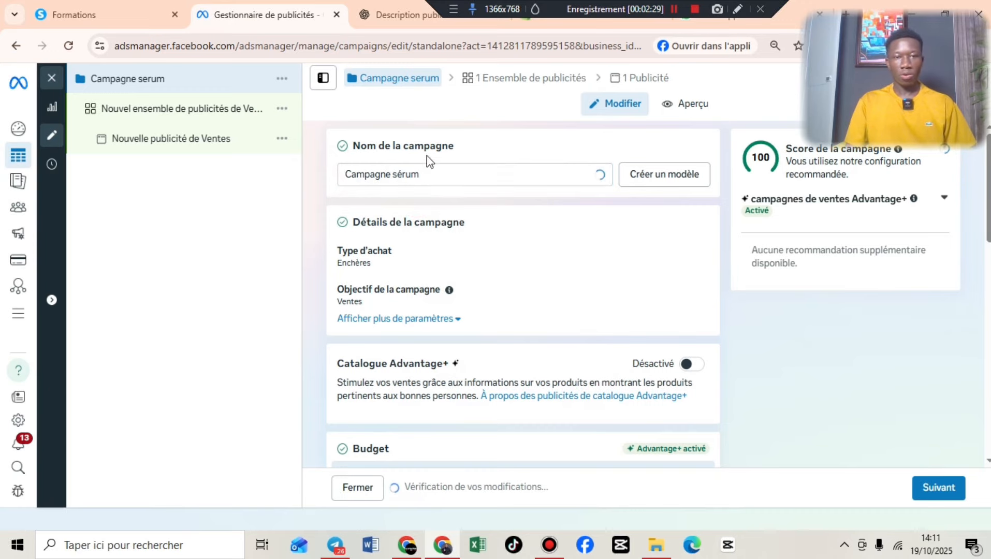
- Set the campaign's budget strategy to "Budget de l'ensemble de publicités" and review the remaining campaign settings
scroll(438, 207, "down", 5)
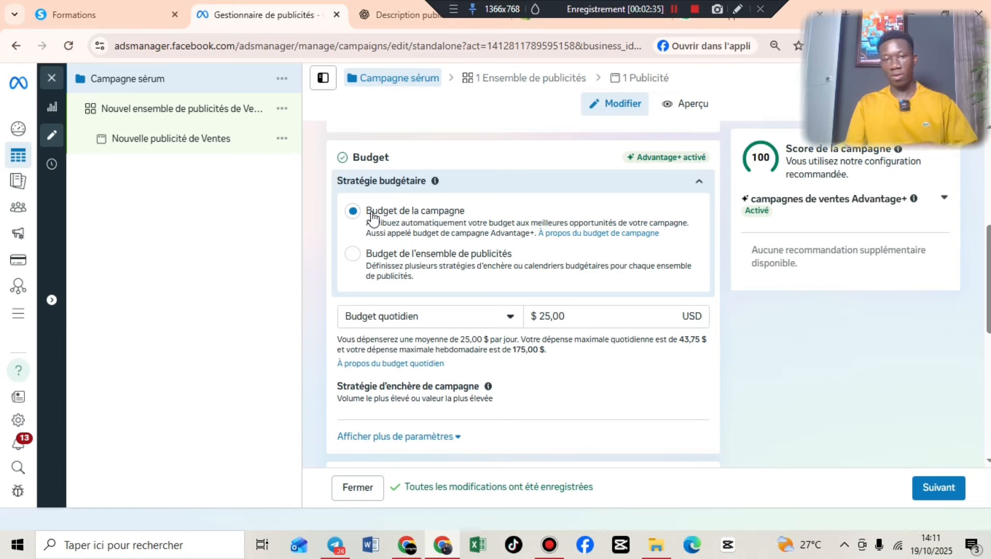
left_click(353, 254)
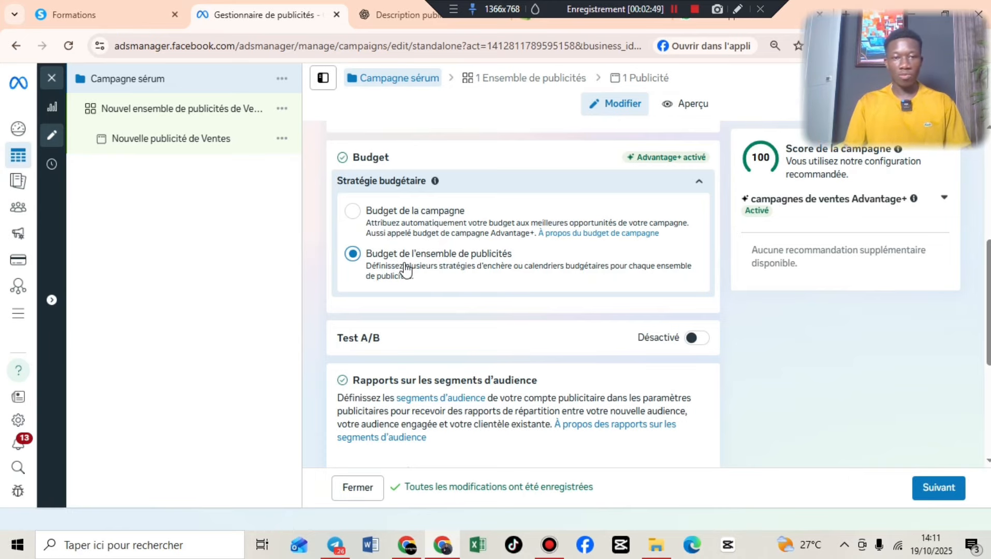
scroll(569, 238, "down", 4)
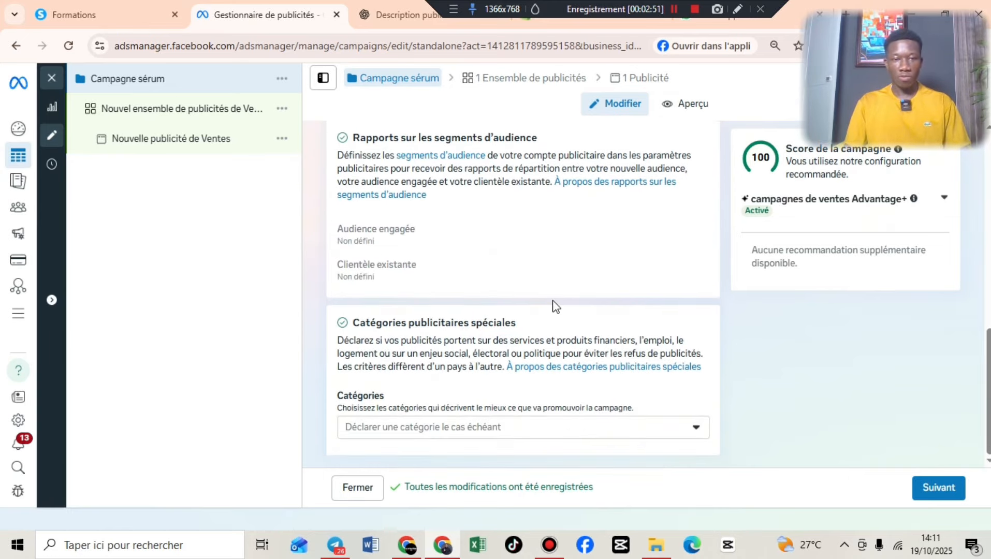
scroll(564, 367, "up", 4)
scroll(606, 347, "up", 2)
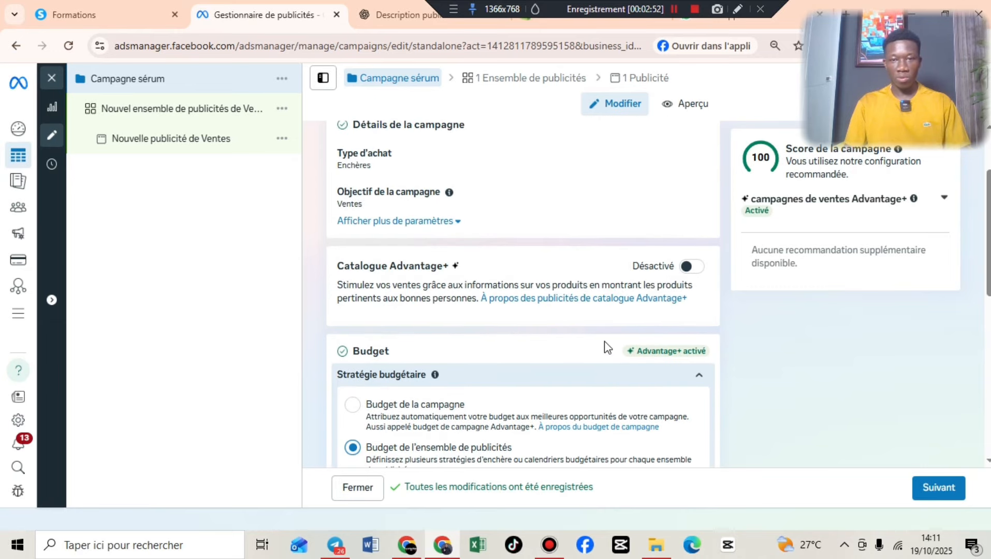
scroll(522, 275, "up", 2)
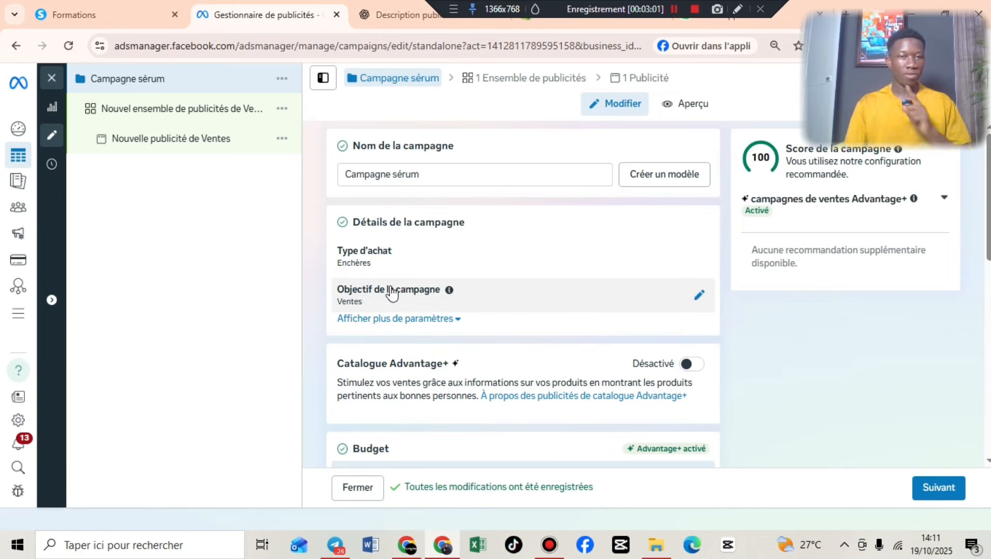
- Open the campaign's ad set and rename it "Testing crea video - serum"
left_click(166, 110)
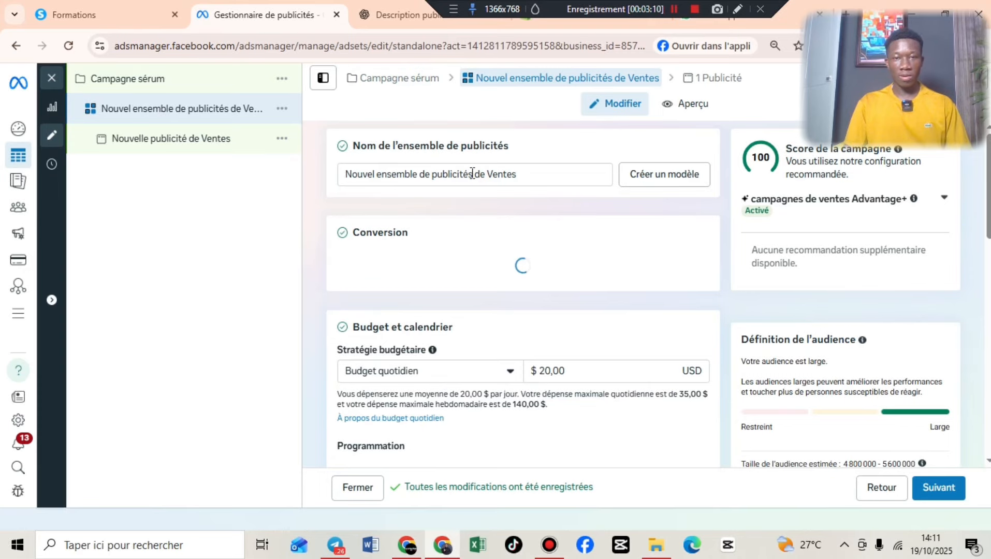
triple_click(511, 175)
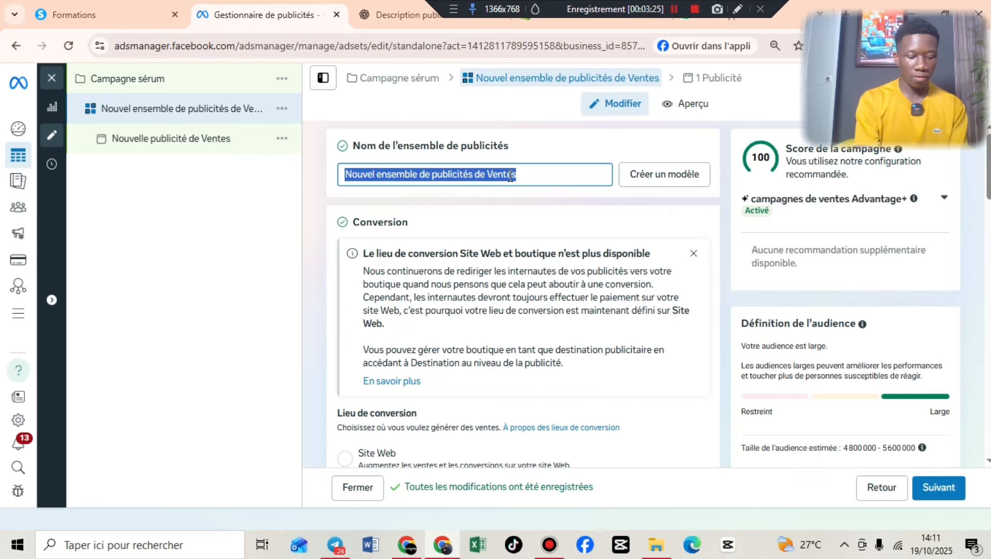
type("TES")
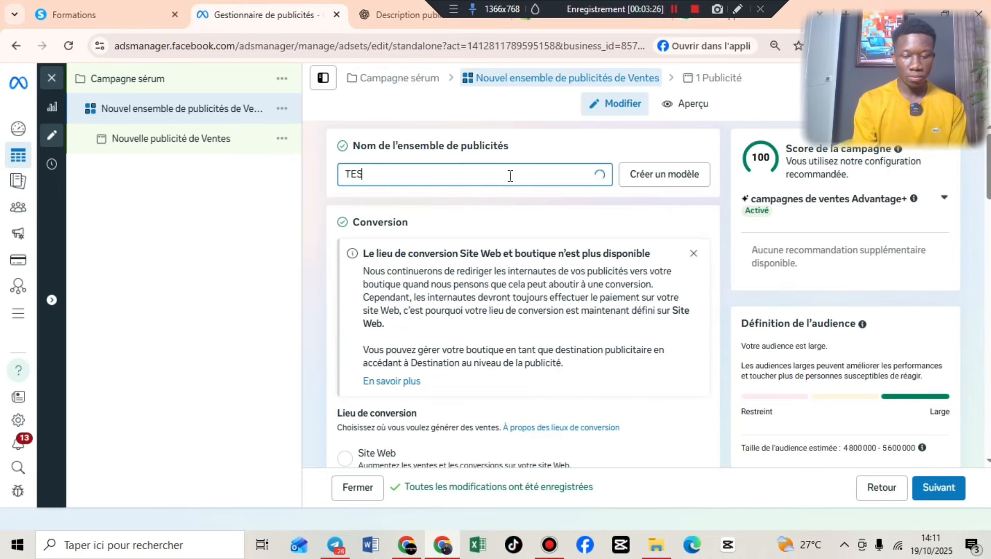
key("BackSpace")
key("BackSpace")
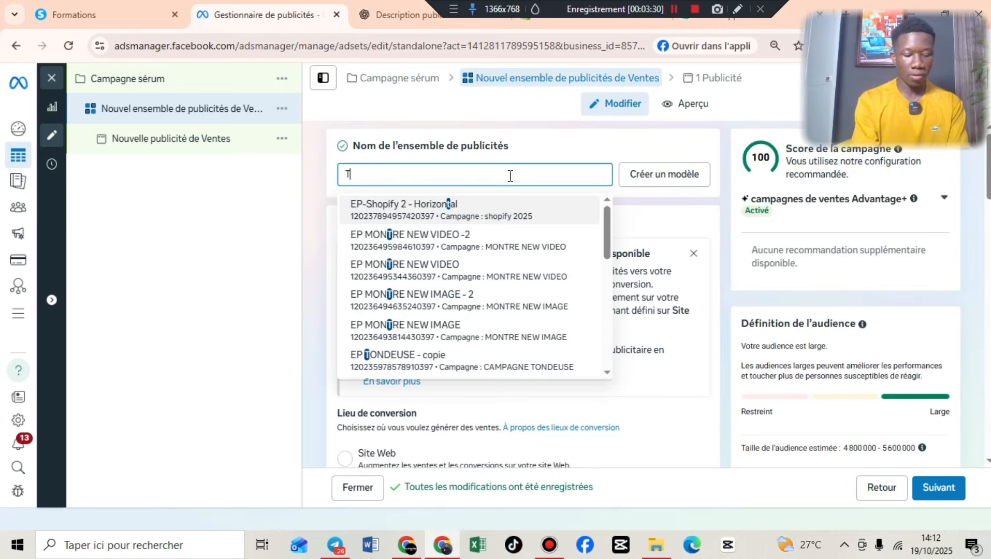
type("esting crea")
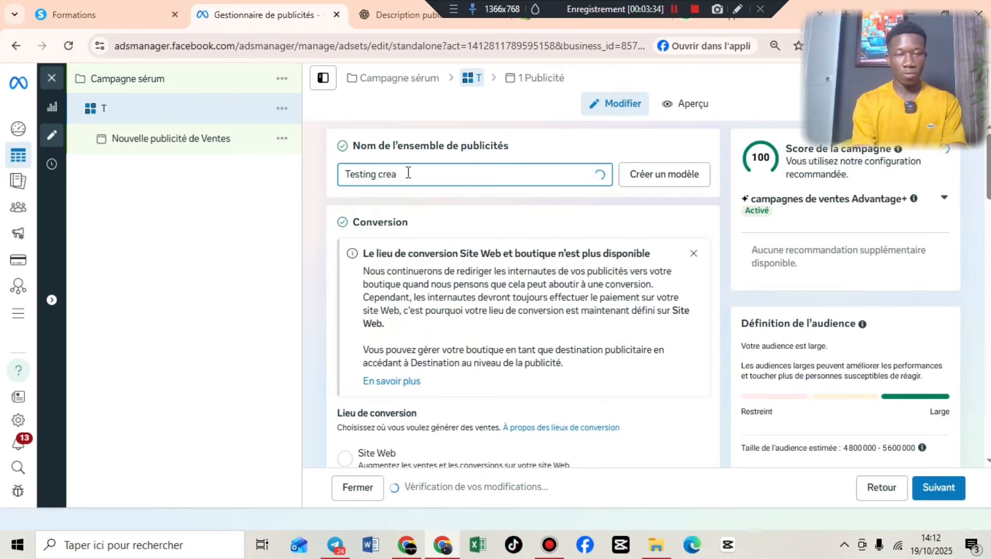
type(" video")
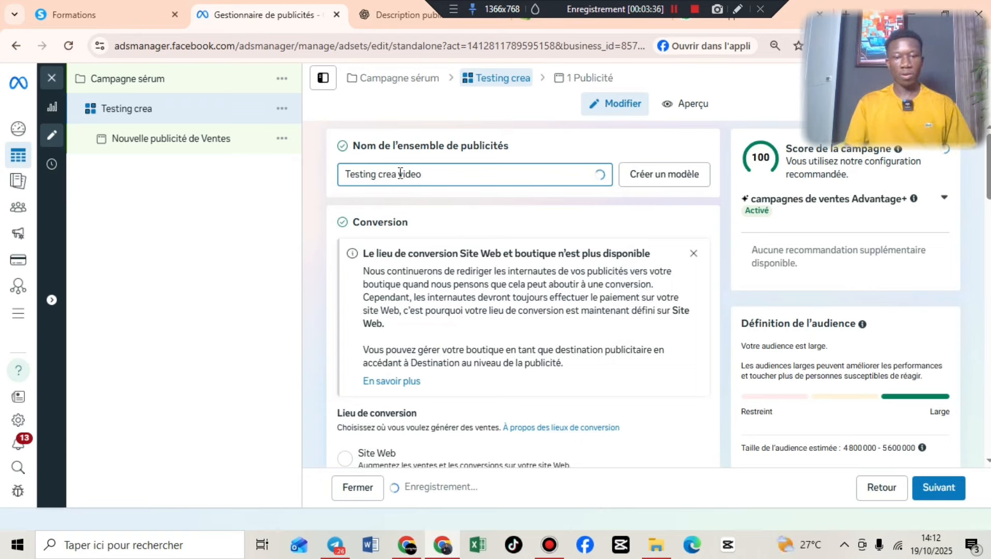
type(" -")
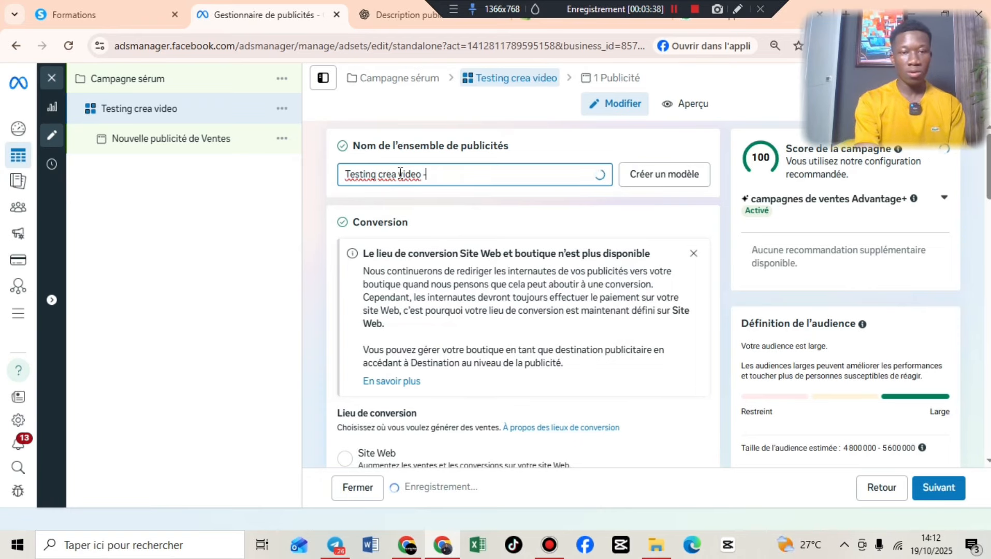
type(" seru")
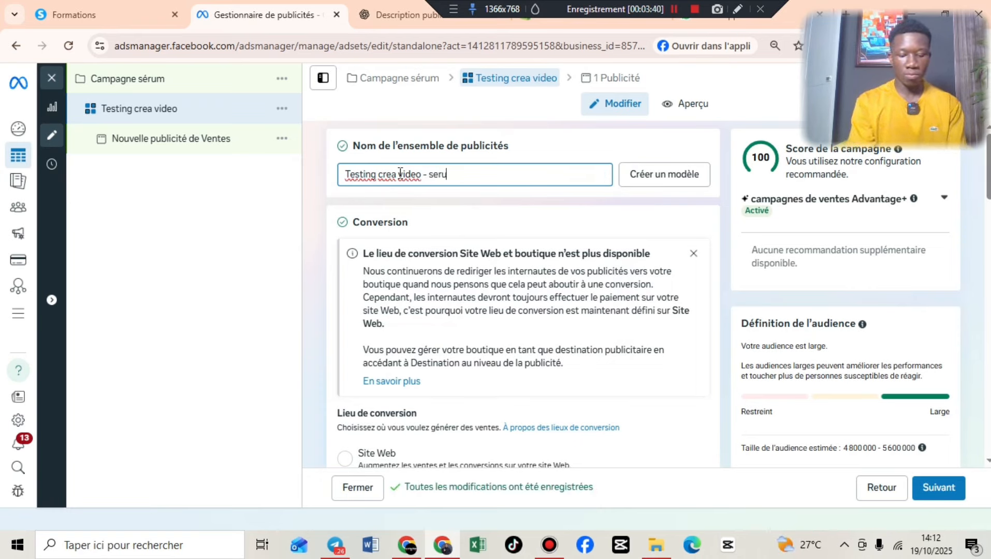
type("m")
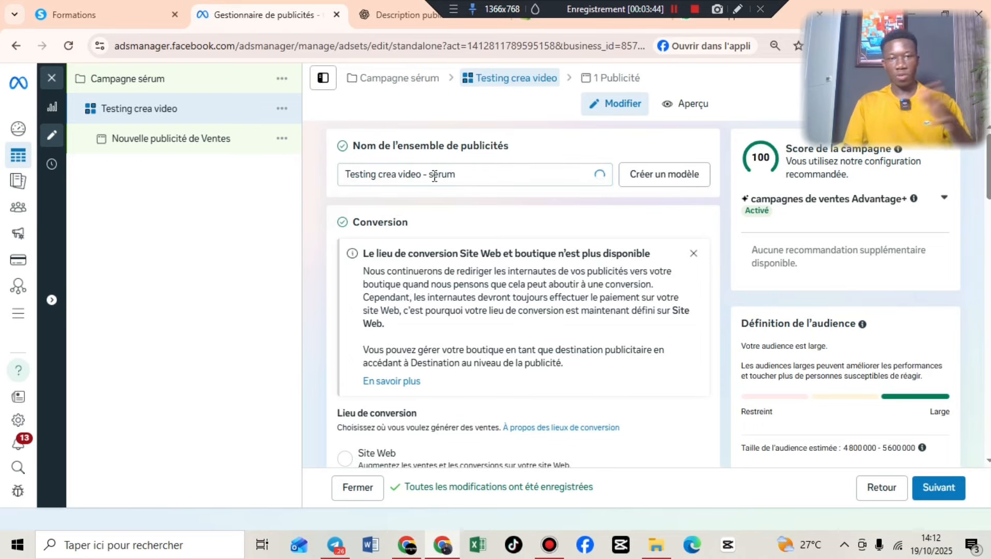
- Set the ad set's conversion location to "Site Web"
scroll(403, 245, "down", 4)
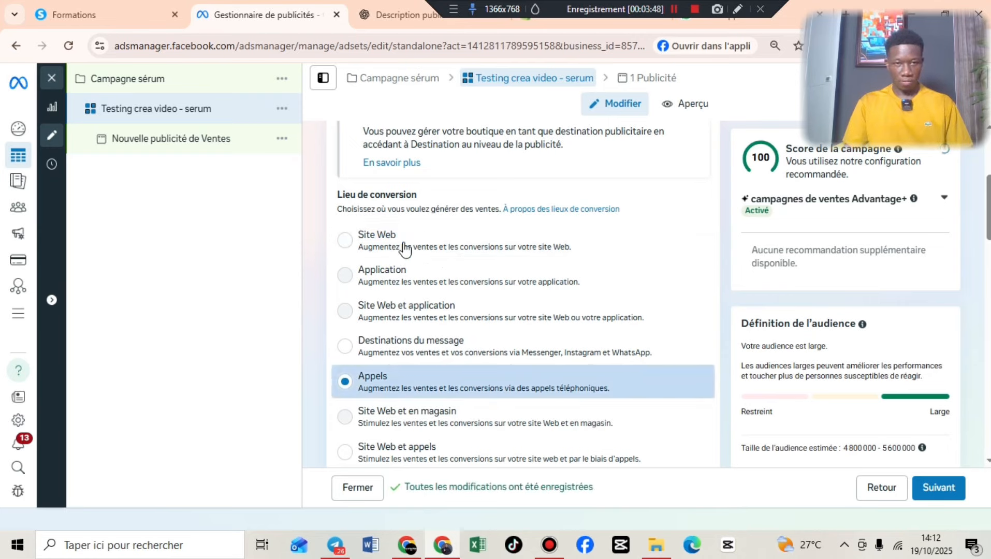
left_click(350, 241)
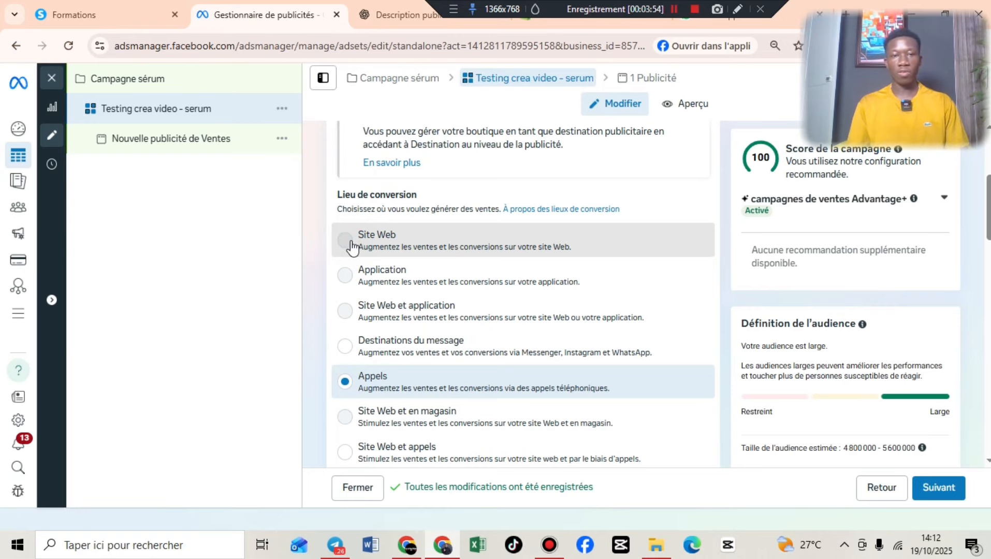
left_click(346, 241)
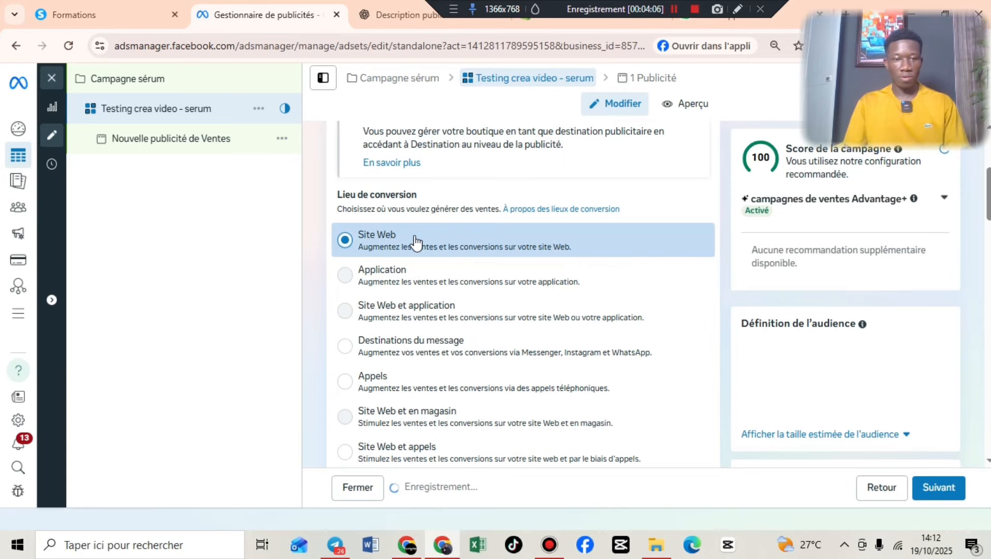
- Set the ad set's conversion event to "Achat" for the Clean express dataset
scroll(409, 241, "down", 5)
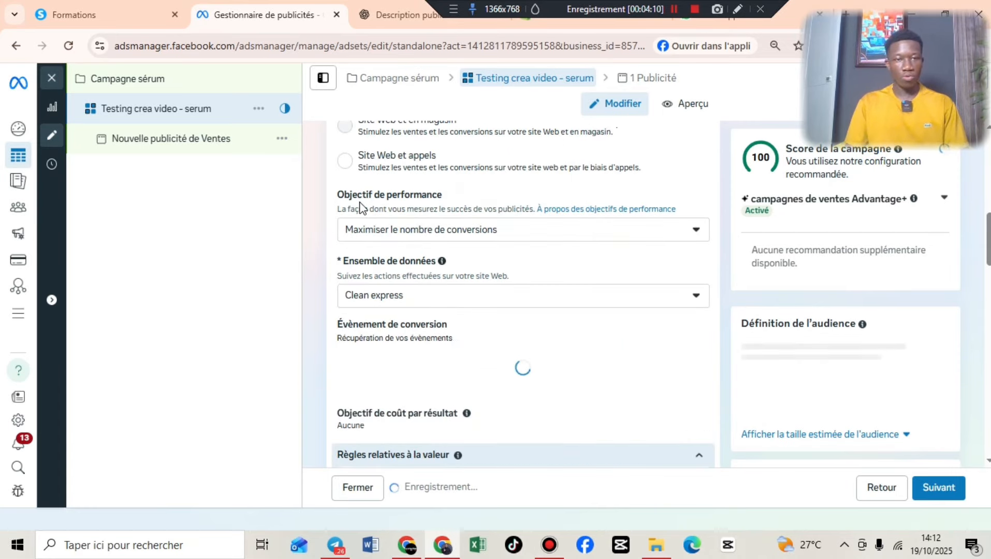
scroll(407, 249, "up", 3)
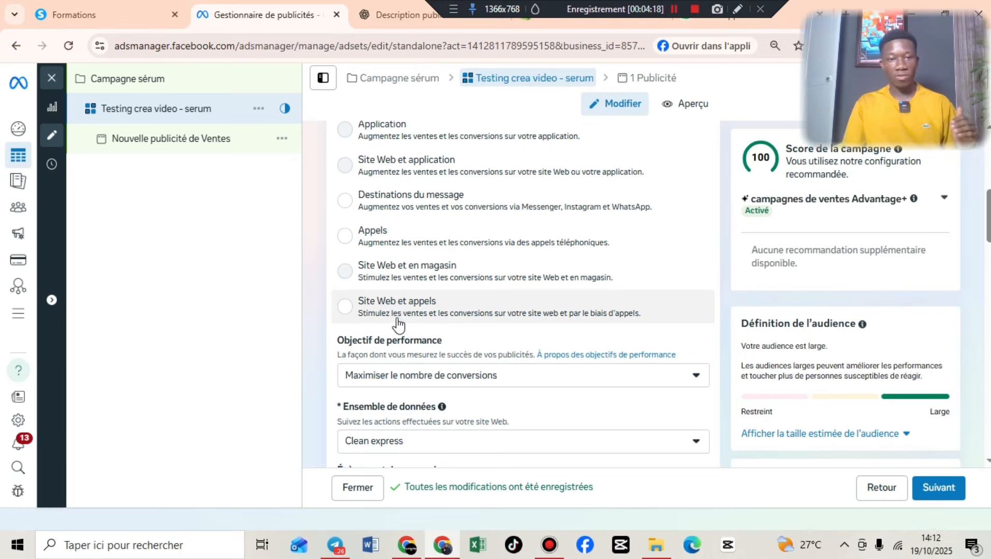
scroll(398, 318, "down", 3)
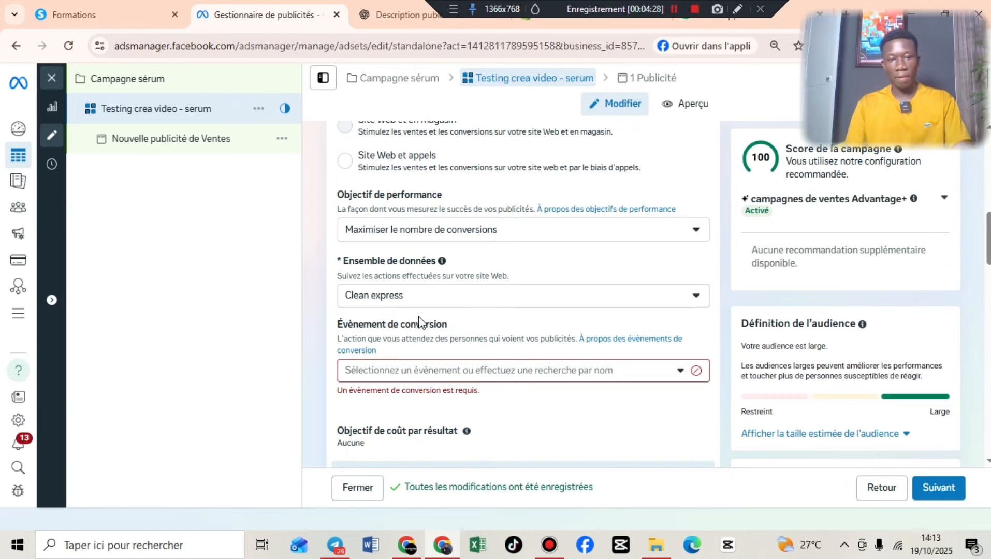
scroll(400, 271, "down", 3)
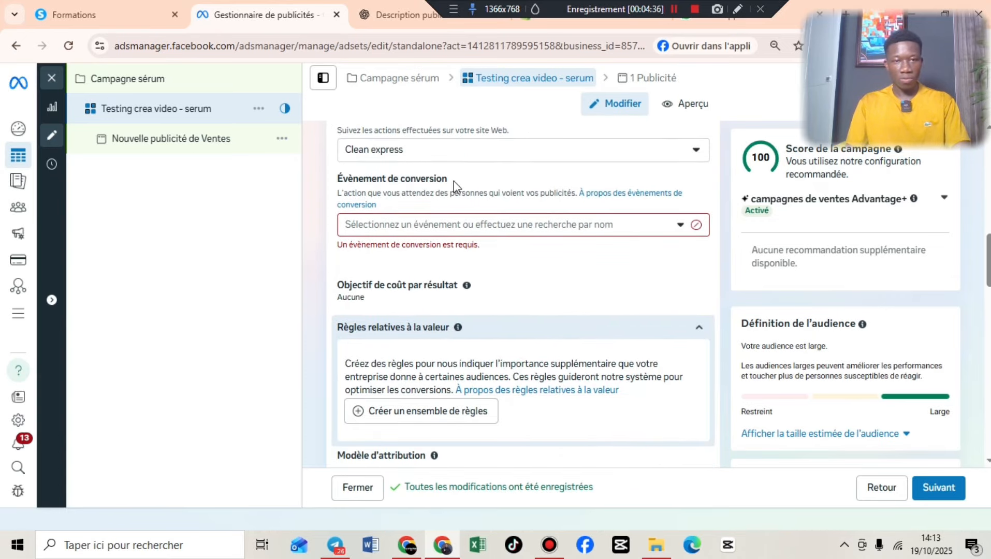
left_click(386, 228)
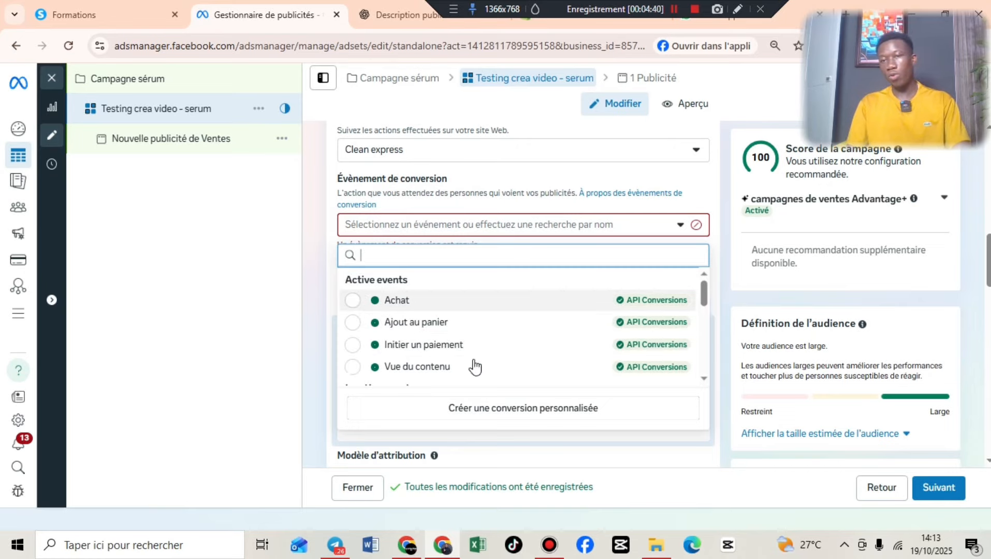
left_click(351, 308)
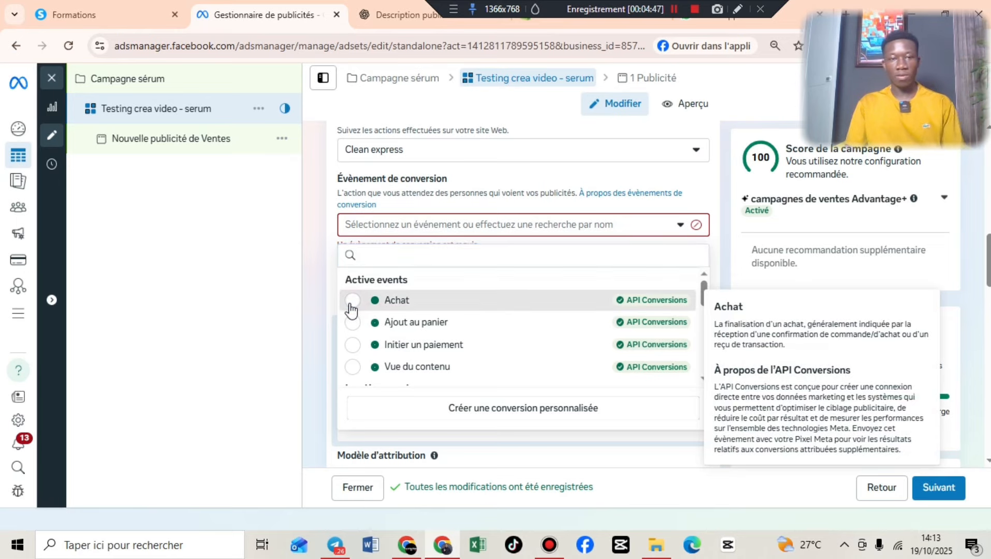
left_click(376, 305)
- Set the ad set's daily budget to 10 USD
scroll(461, 262, "down", 2)
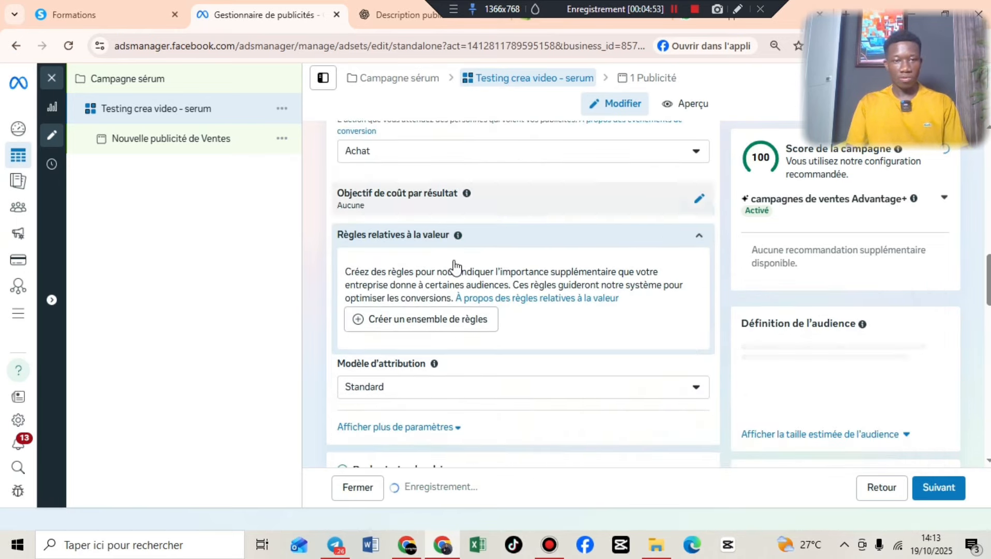
scroll(469, 266, "down", 2)
scroll(471, 265, "down", 1)
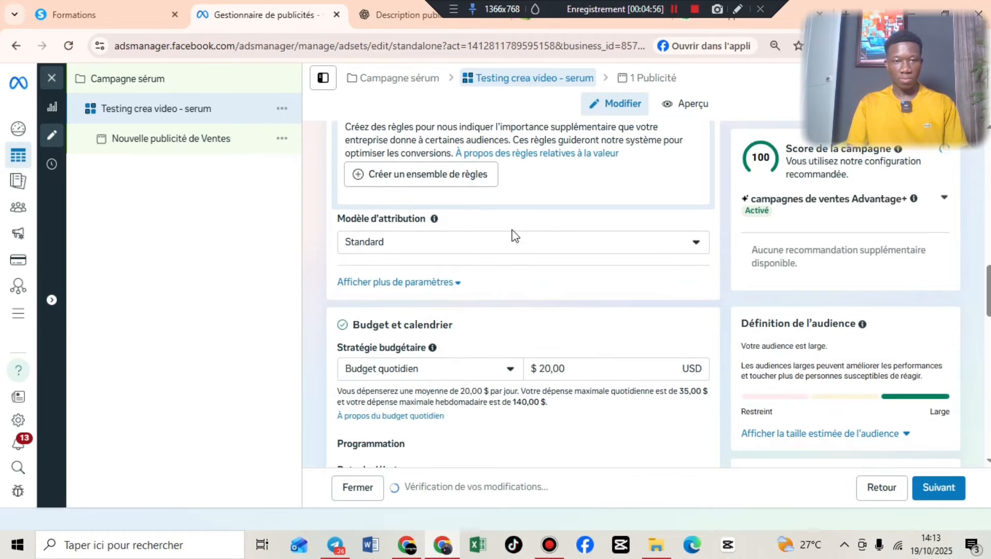
scroll(382, 295, "down", 2)
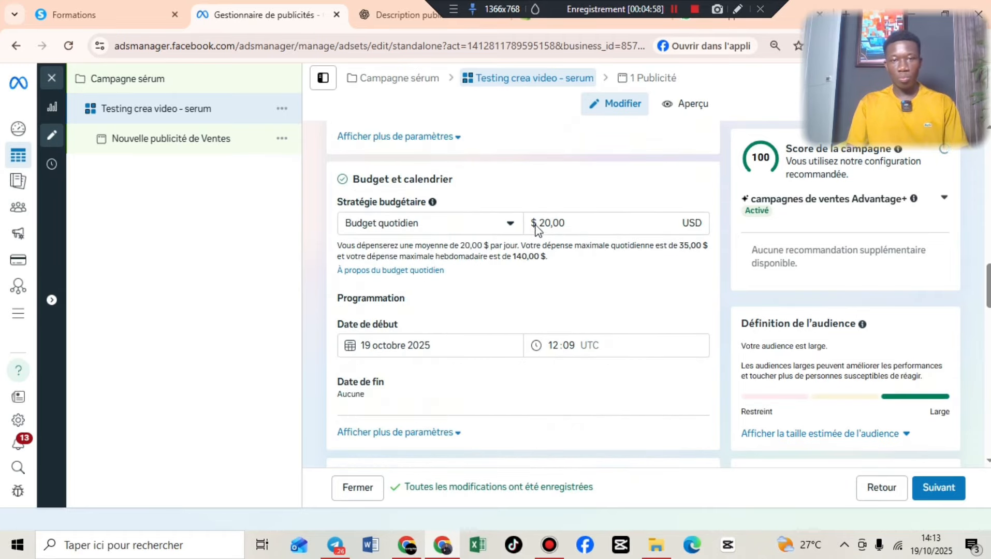
left_click(552, 223)
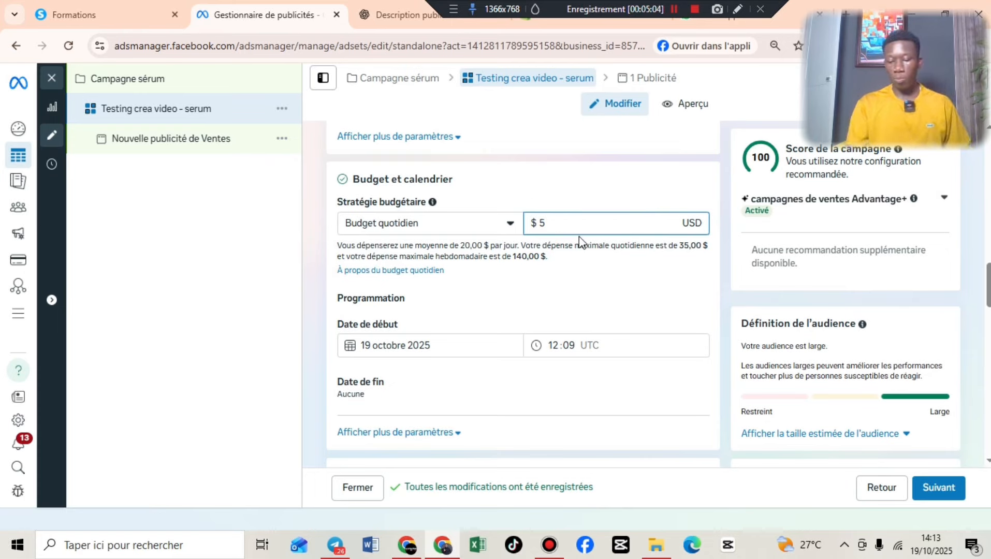
key("BackSpace")
type("10")
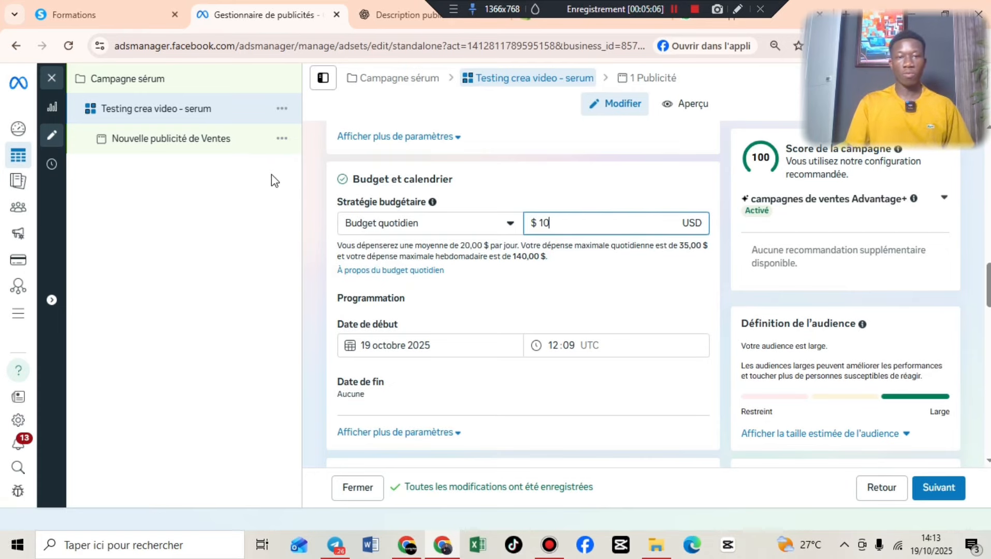
left_click(310, 180)
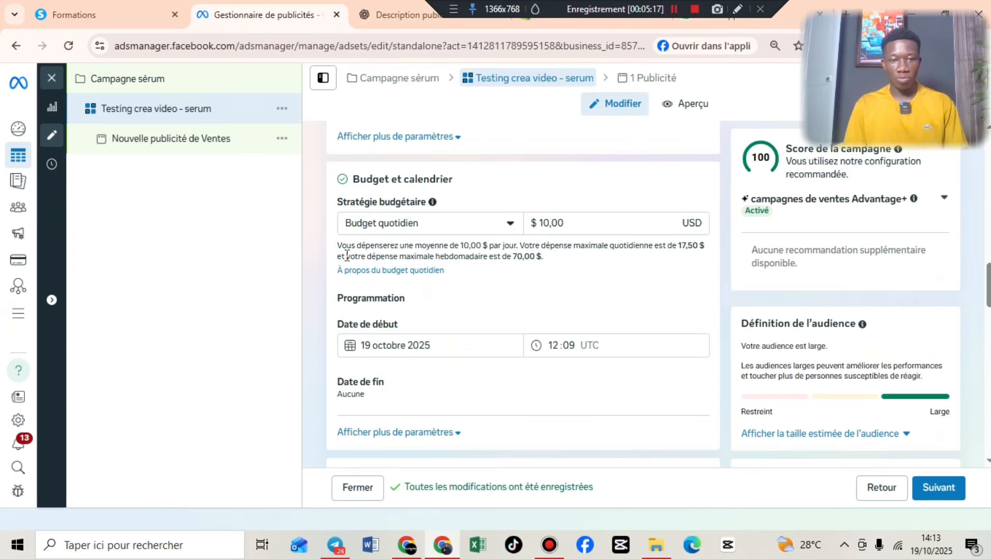
- Schedule the ad set to start on 20 October 2025 at 00:00 UTC
scroll(347, 259, "down", 1)
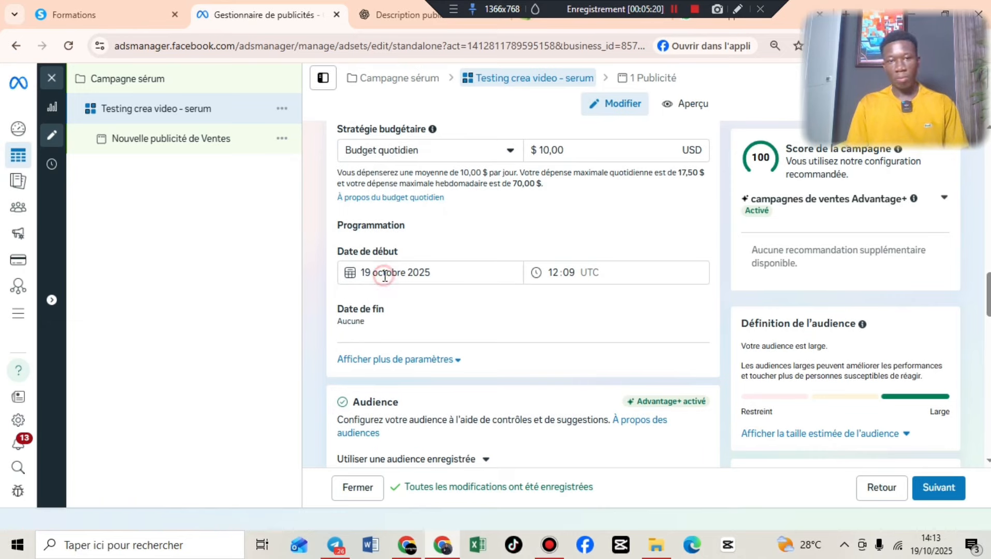
left_click(384, 275)
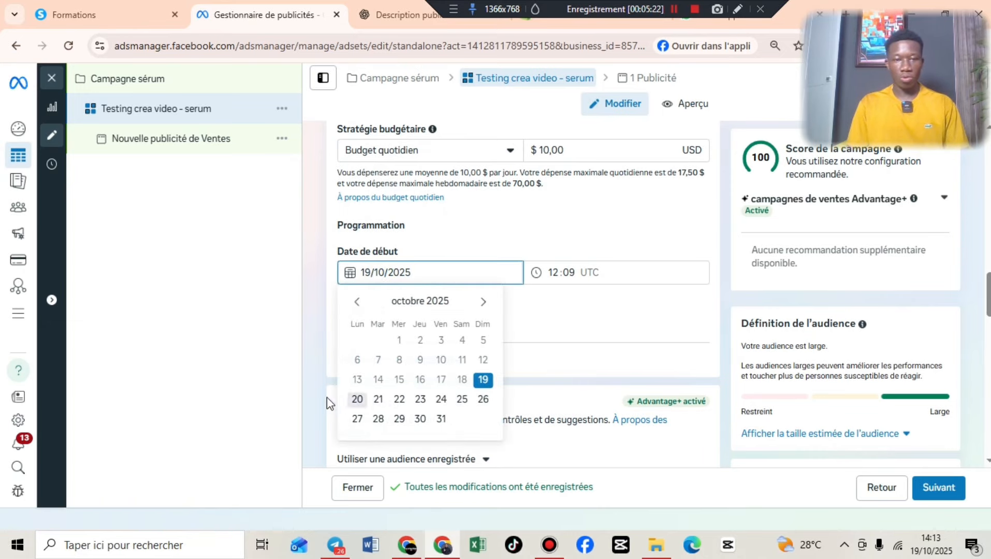
left_click(367, 403)
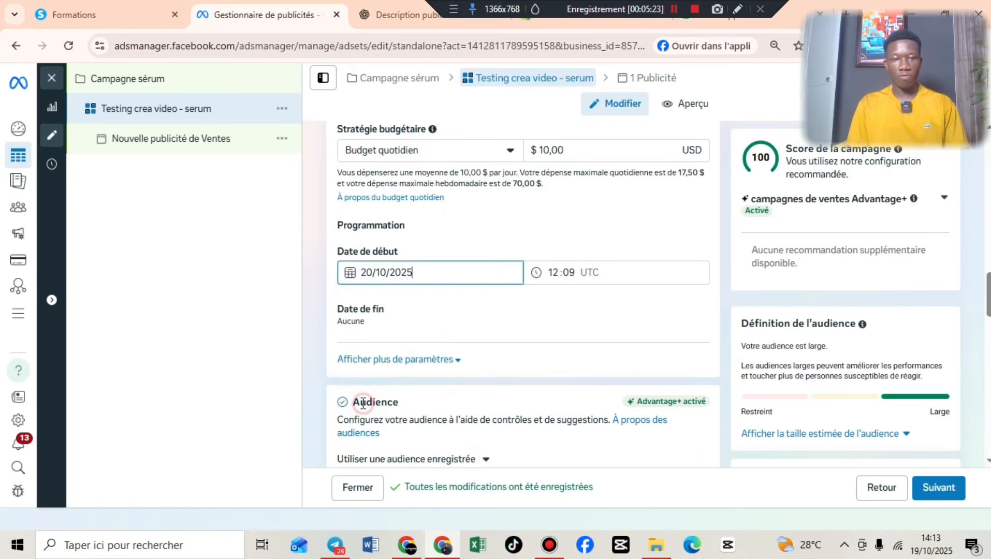
left_click(546, 272)
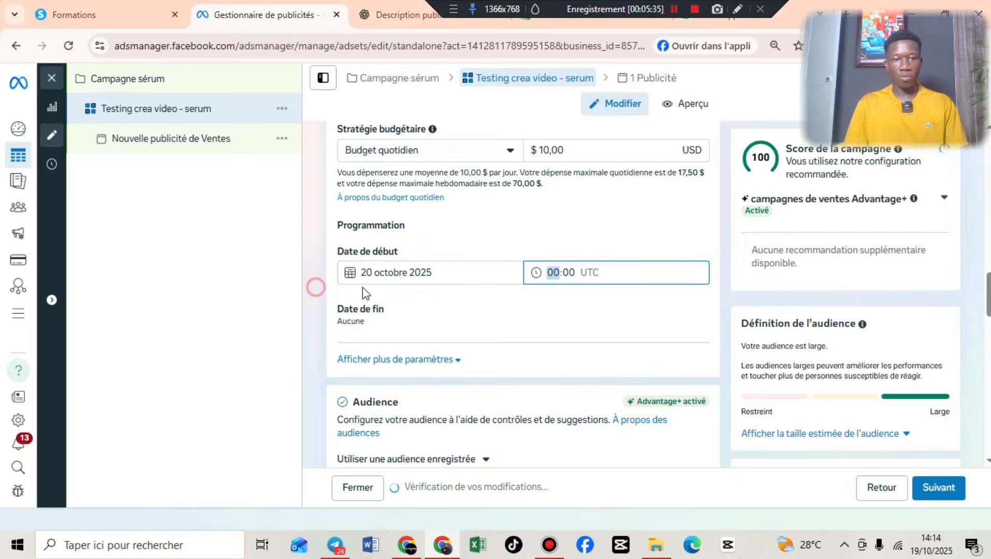
left_click(397, 313)
- Edit the audience's locations and include the city "Abidjan, Abidjan, Côte d'Ivoire"
scroll(397, 311, "down", 3)
scroll(395, 297, "down", 1)
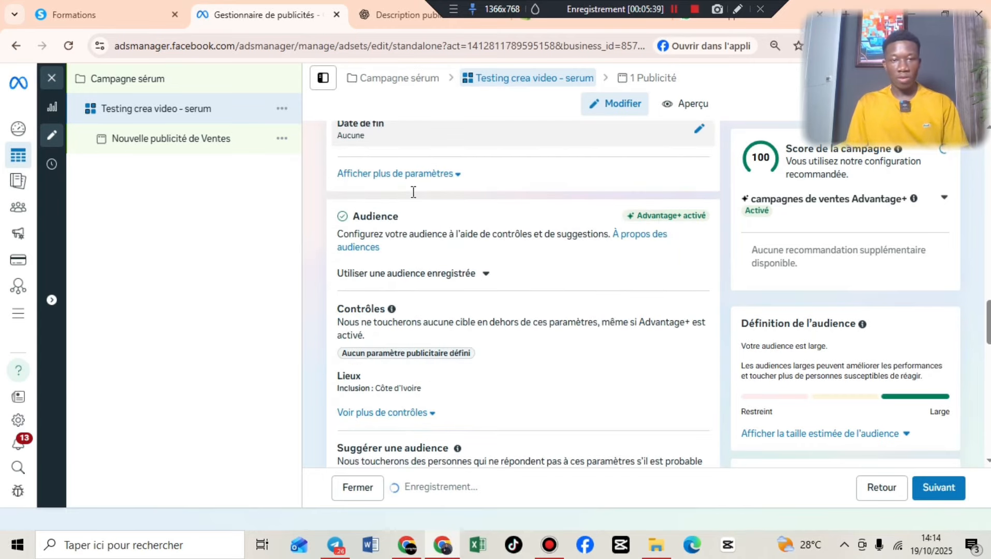
scroll(412, 292, "down", 3)
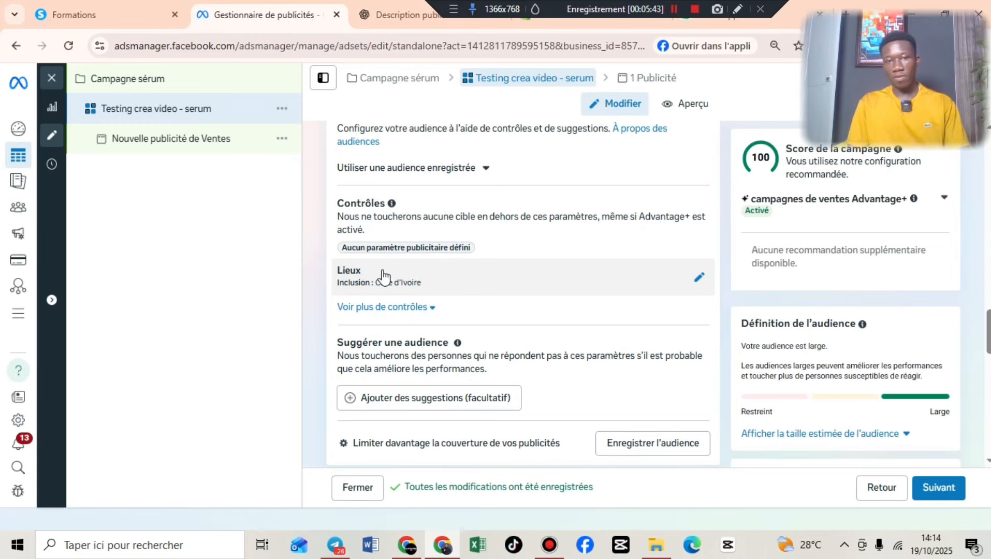
scroll(378, 264, "up", 2)
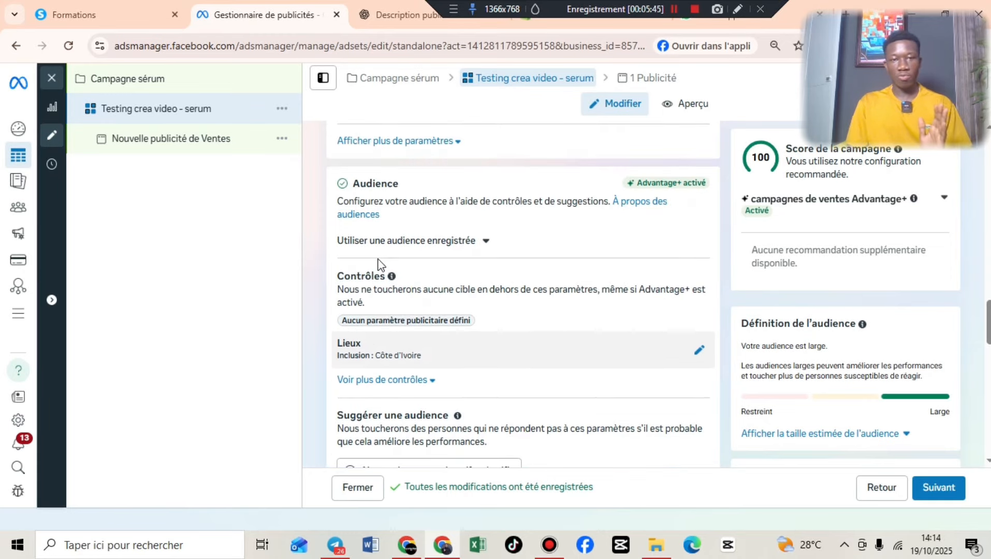
scroll(378, 264, "down", 2)
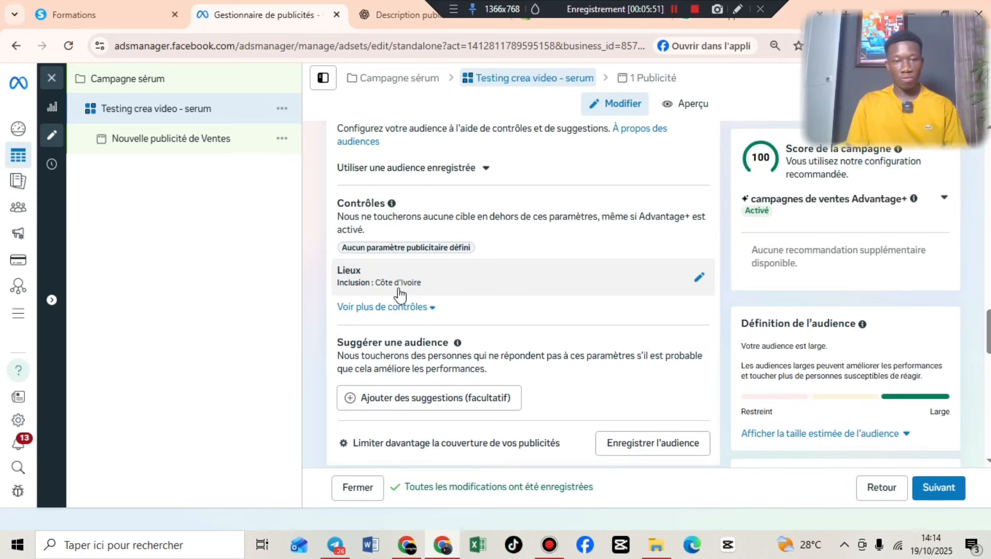
left_click(699, 279)
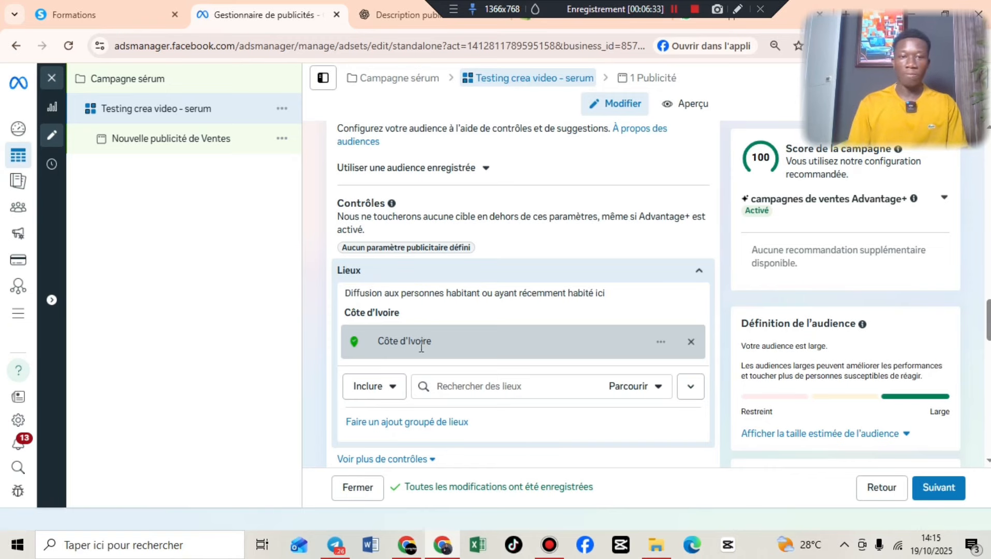
left_click(497, 390)
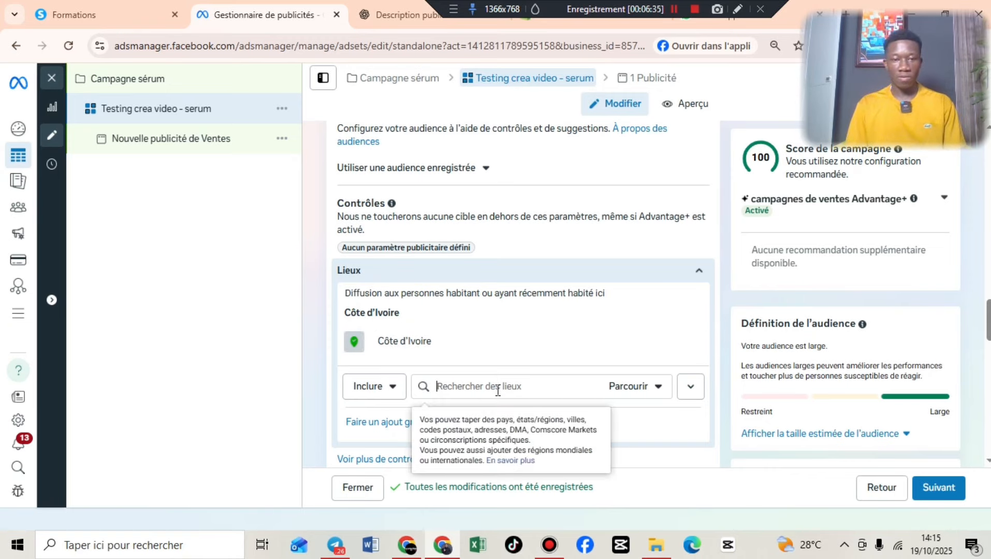
type("Abidjan")
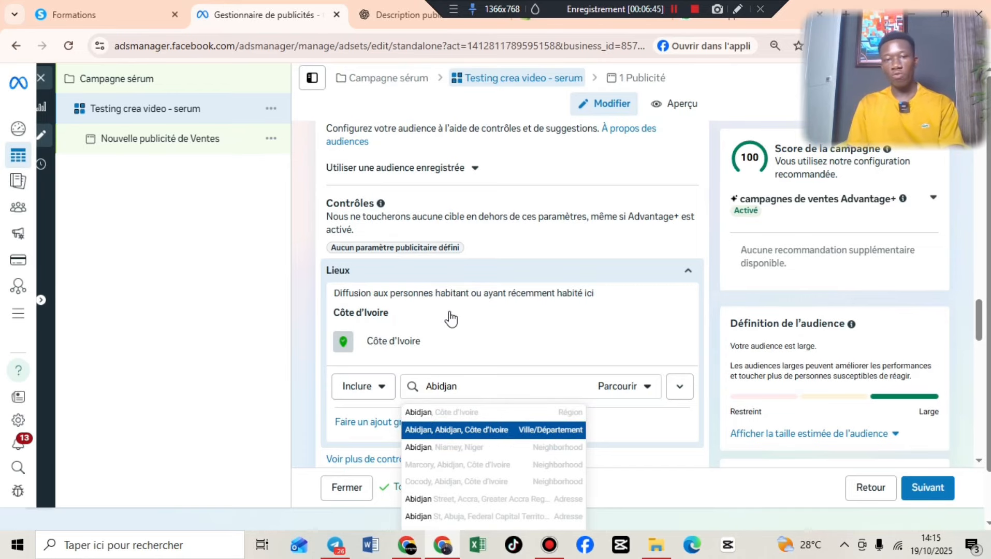
key("Return")
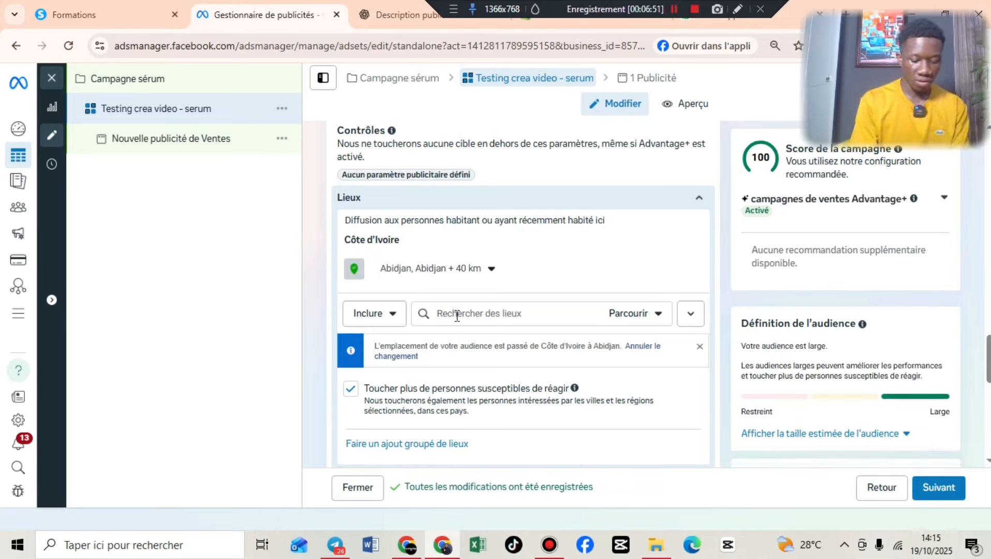
- Add the cities of Bingerville (Abidjan) and Grand-Bassam (Comoé District) to the audience's included locations
type("Bingerville")
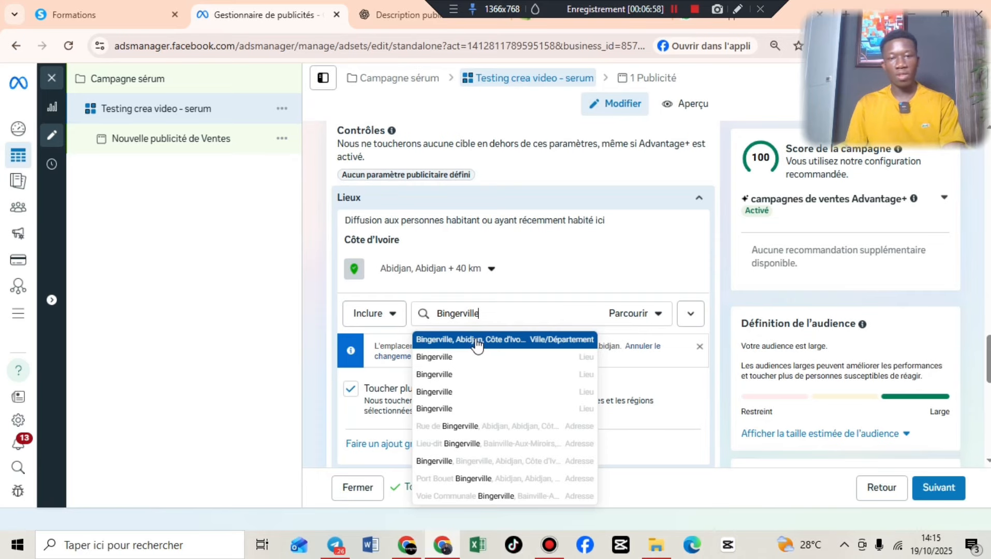
key("Return")
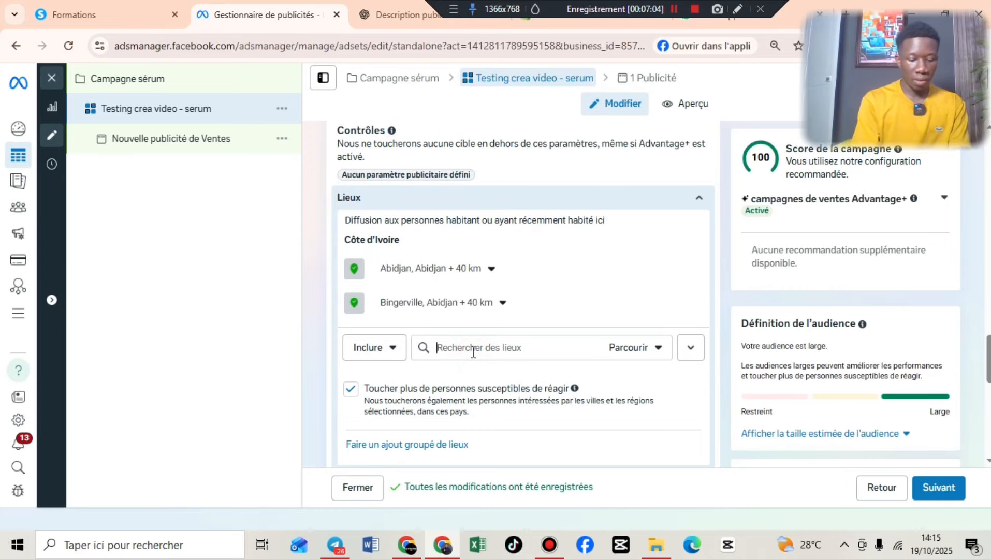
type("E")
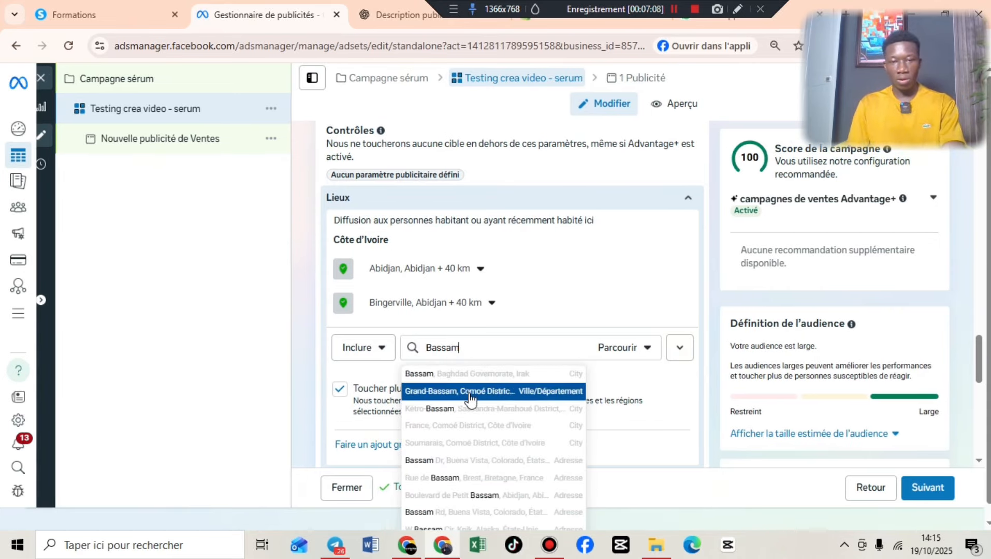
left_click(471, 399)
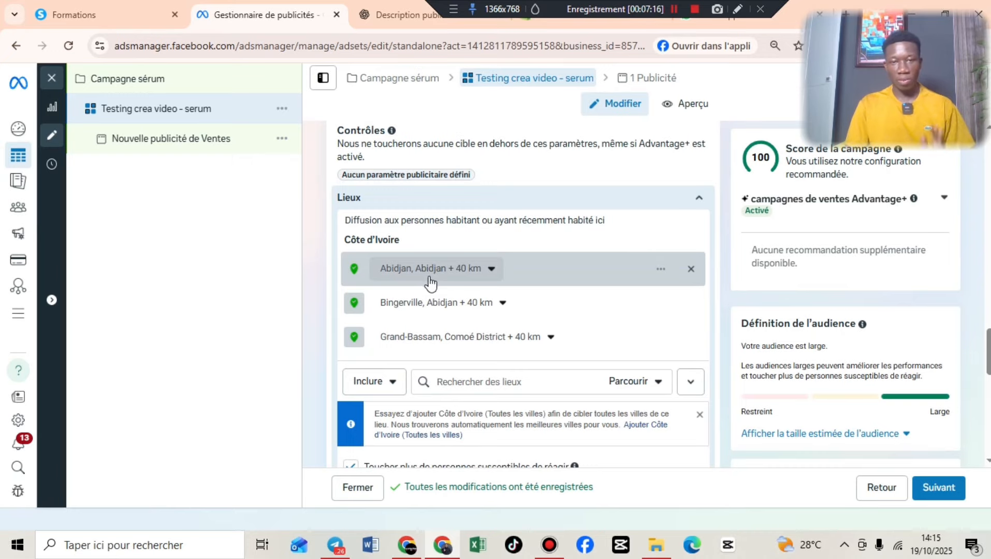
- Choose to further limit the ads' reach and confirm changing the audience configuration, exposing the age, gender and detailed targeting controls
scroll(443, 269, "down", 4)
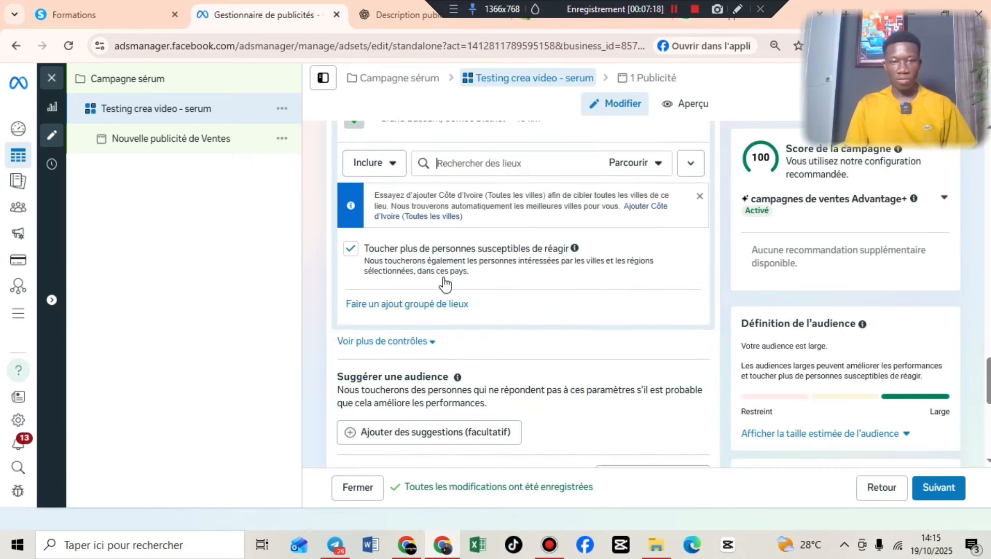
scroll(444, 284, "down", 4)
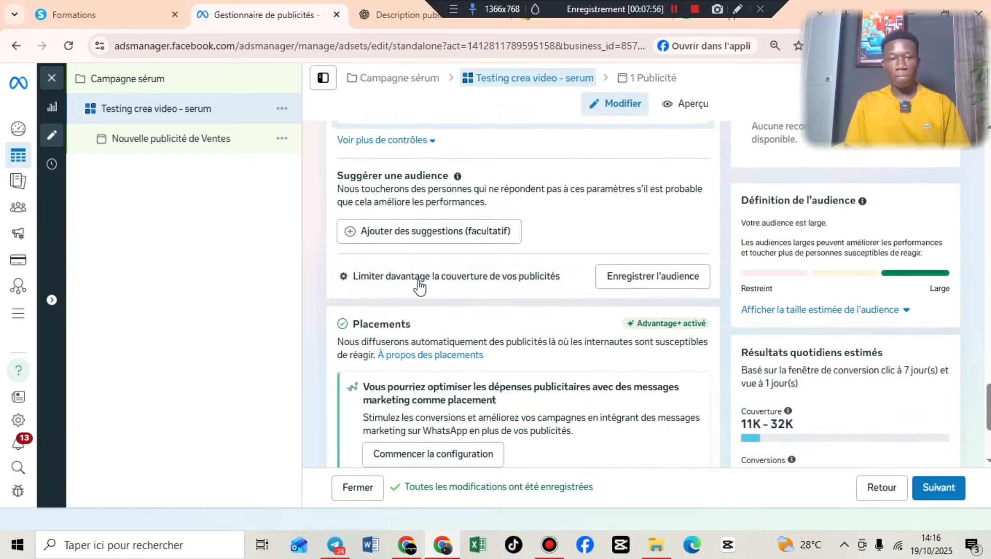
left_click(450, 282)
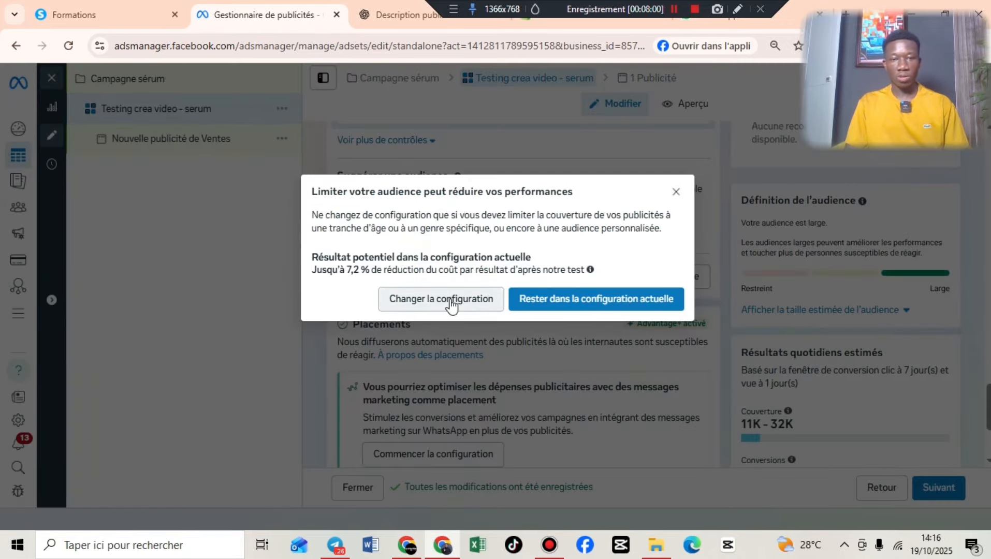
left_click(450, 300)
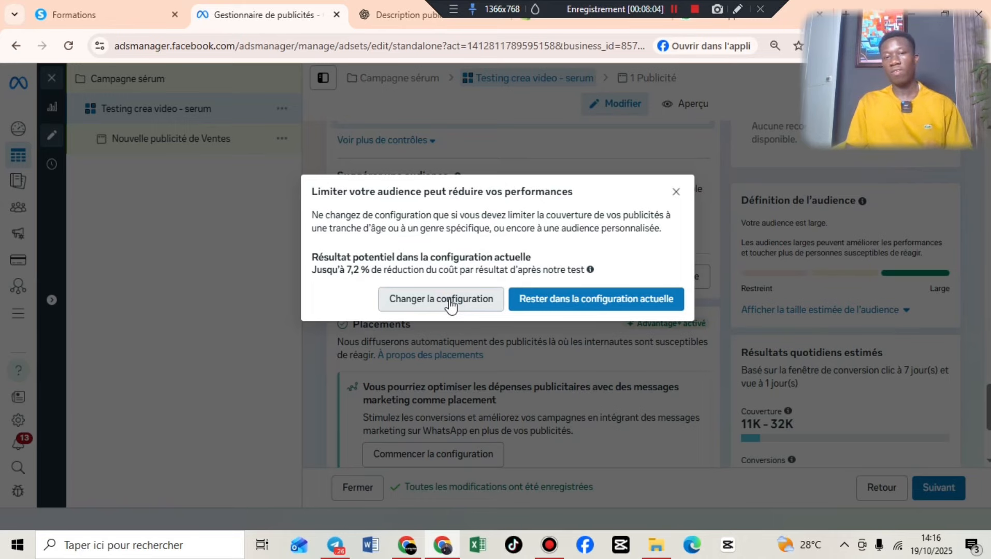
left_click(450, 300)
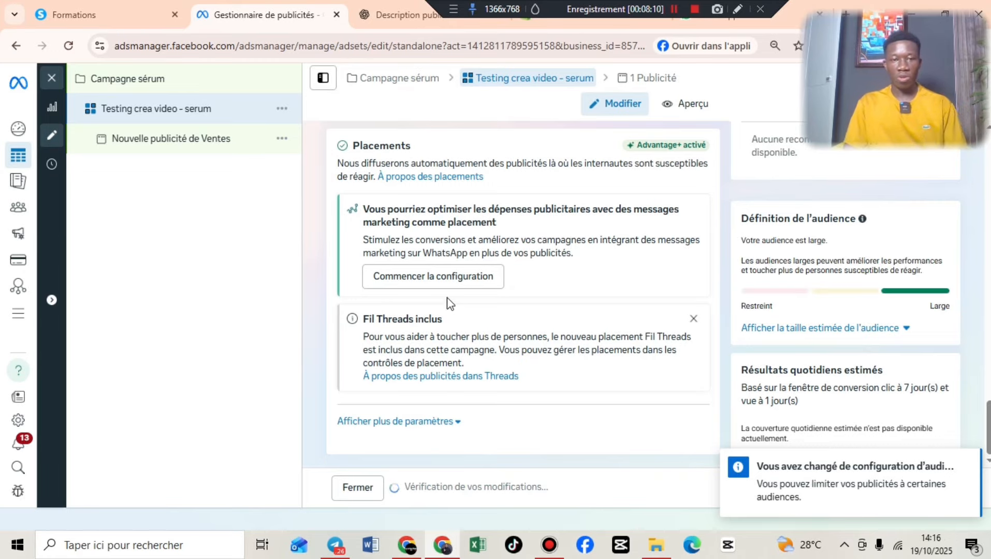
scroll(450, 305, "up", 5)
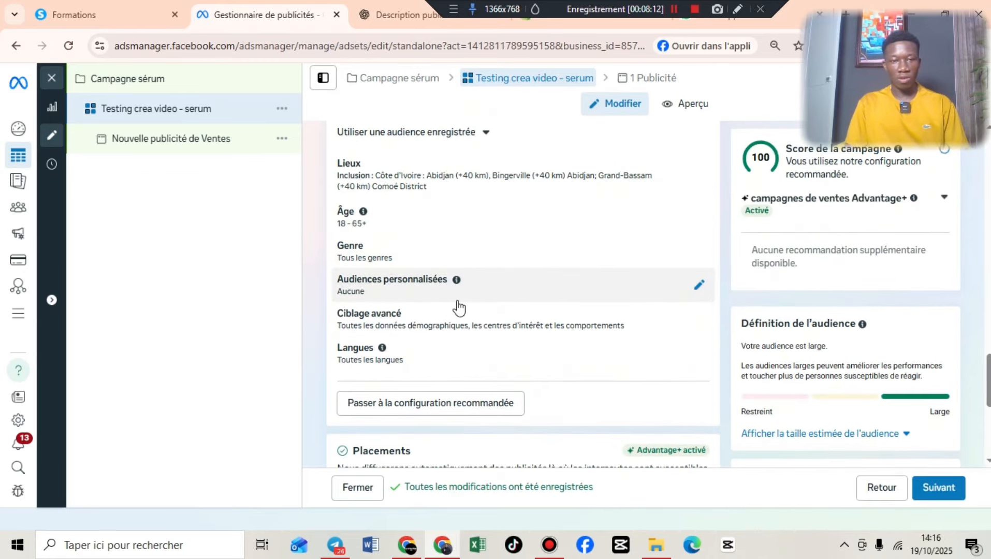
scroll(456, 308, "up", 2)
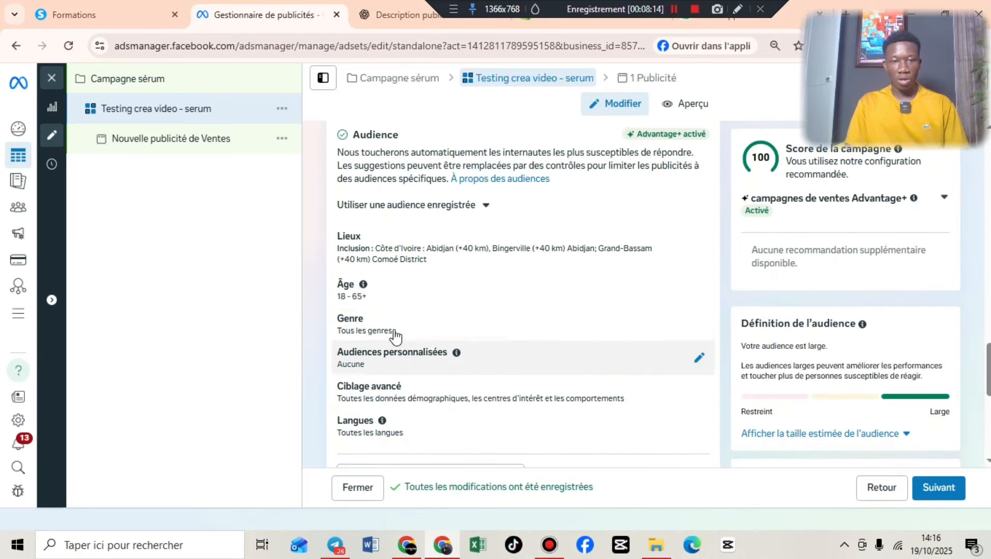
- Set the audience's gender to Femmes and limit its languages to "Français (tout)"
left_click(699, 325)
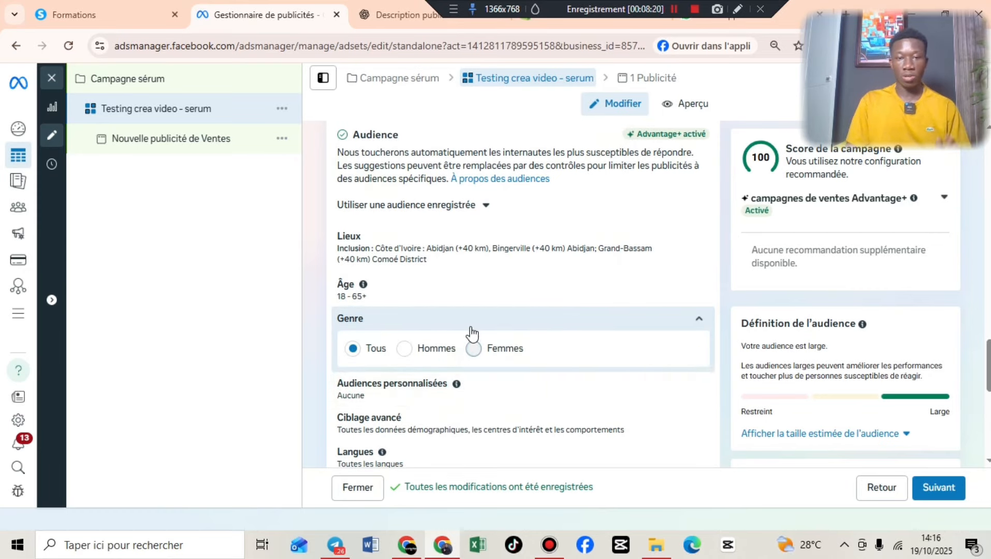
left_click(473, 348)
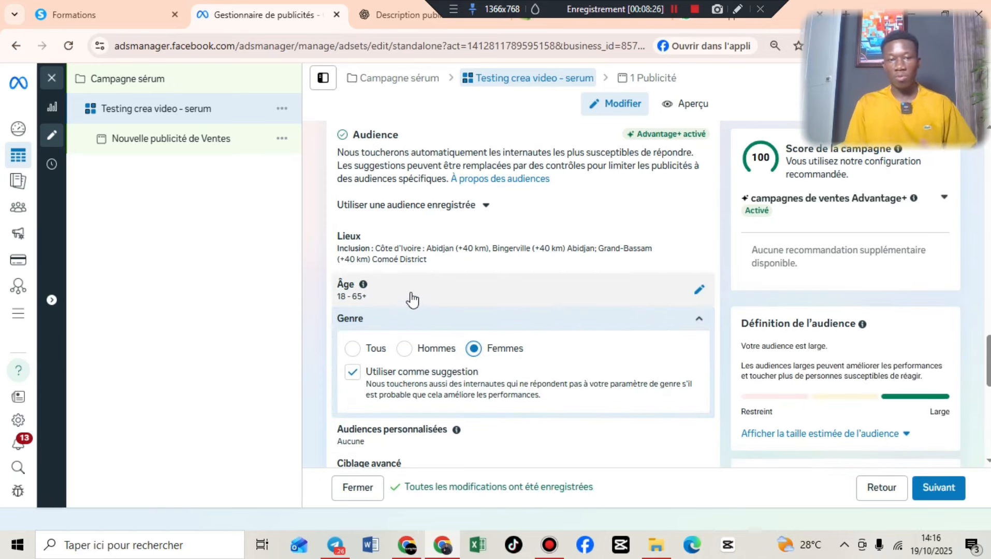
scroll(411, 300, "down", 2)
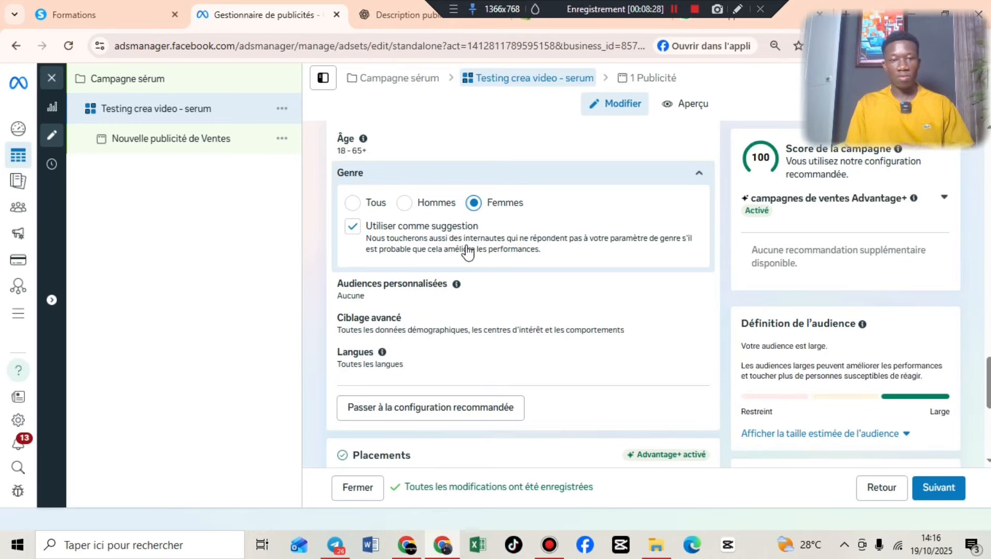
scroll(469, 248, "down", 3)
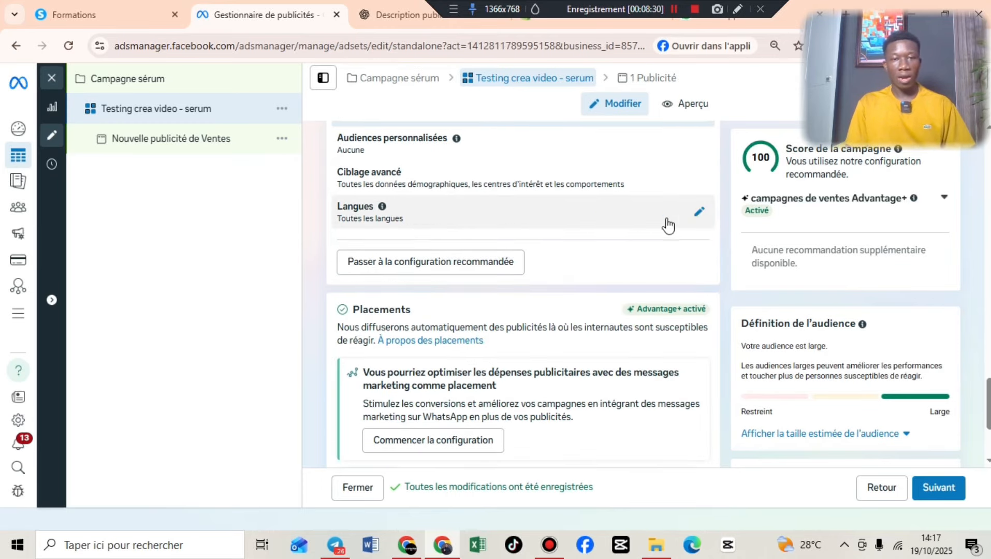
left_click(699, 214)
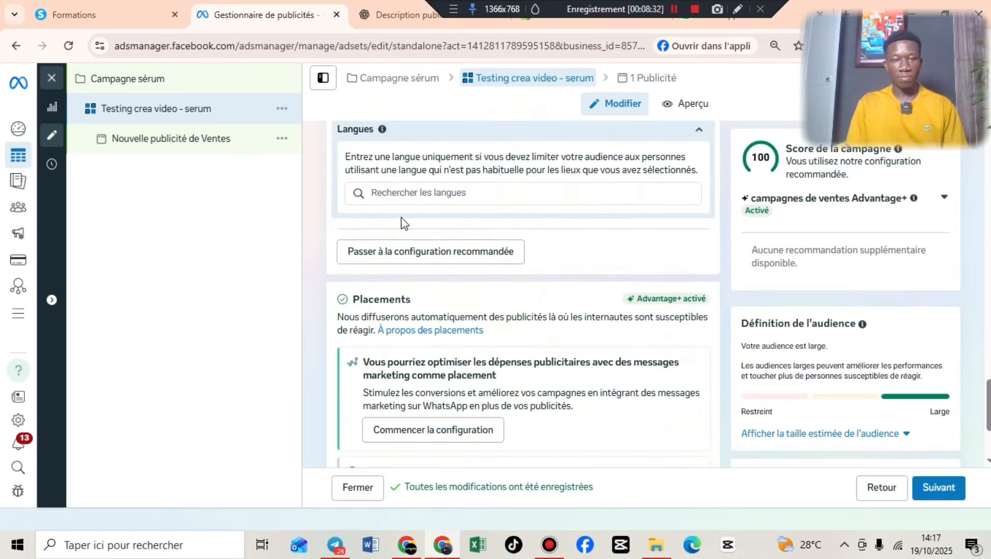
left_click(404, 194)
type("fran")
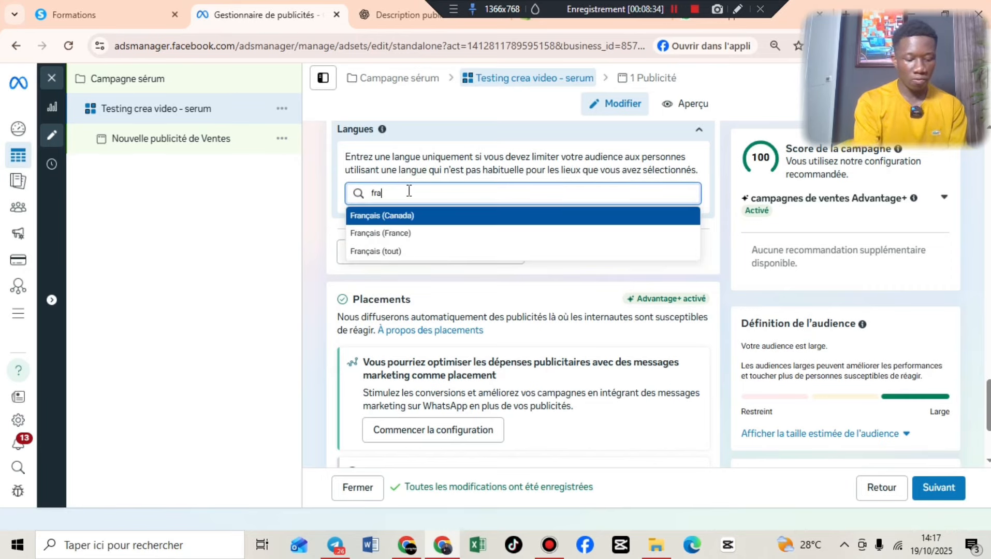
left_click(412, 259)
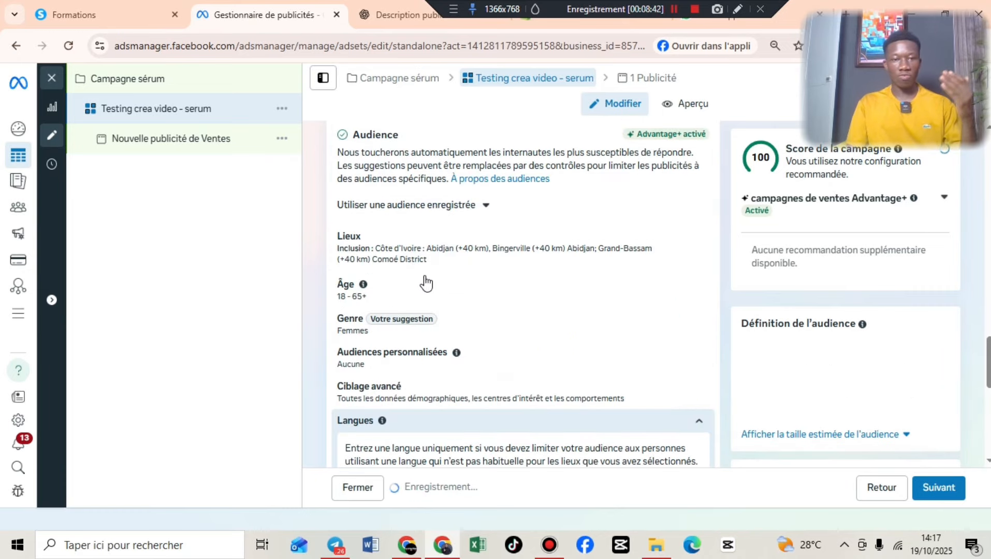
scroll(434, 290, "down", 1)
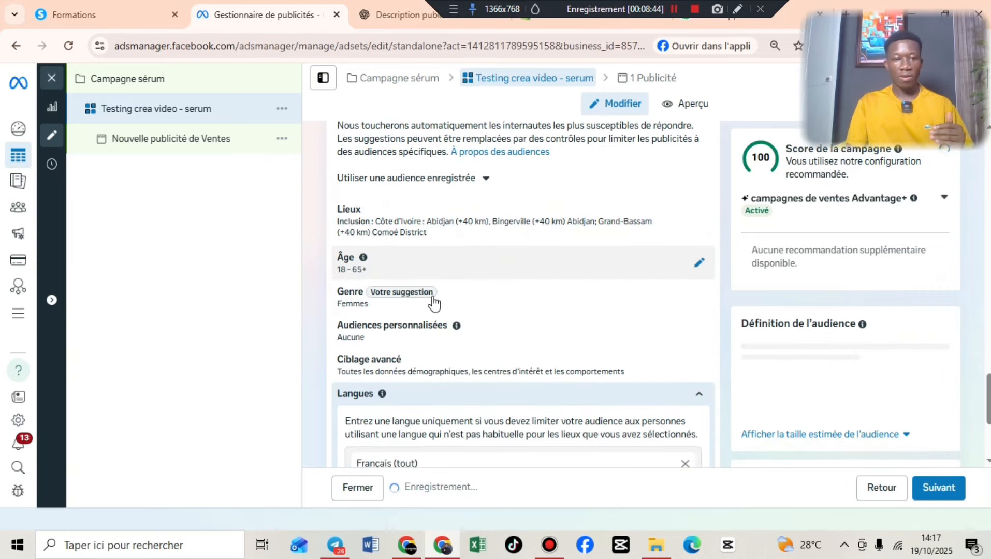
scroll(460, 405, "down", 5)
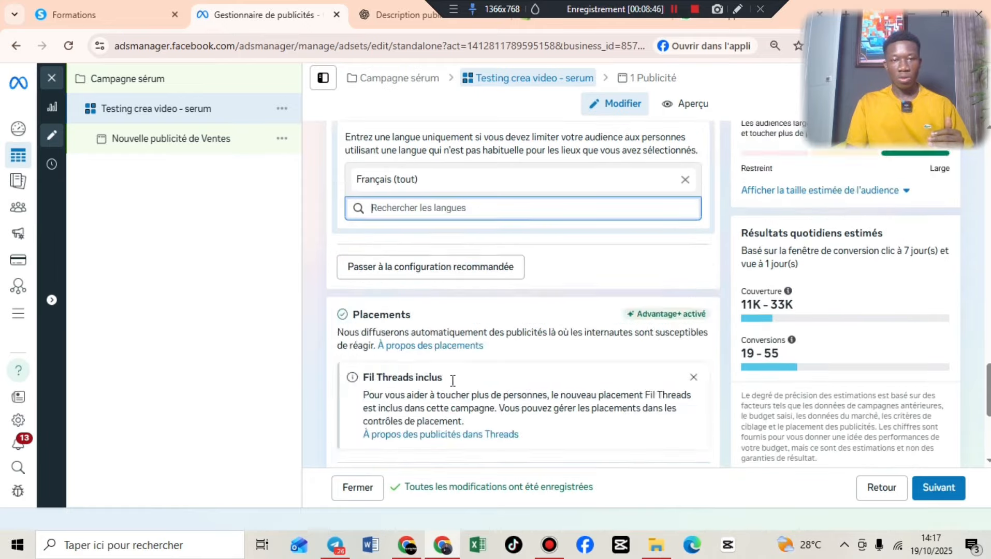
- Rename the ad "Nouvelle publicité de Ventes" as "PUB 1"
scroll(461, 290, "up", 15)
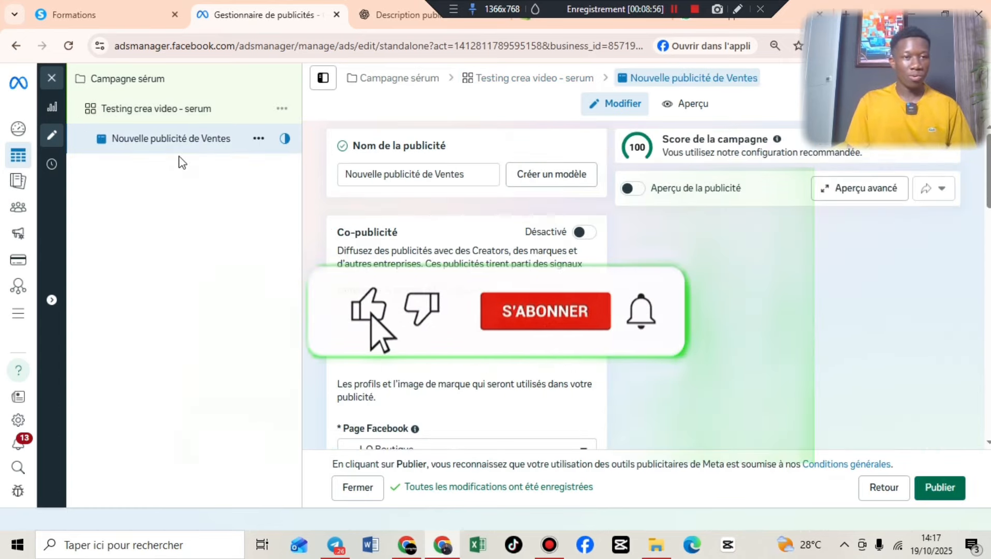
left_click(399, 177)
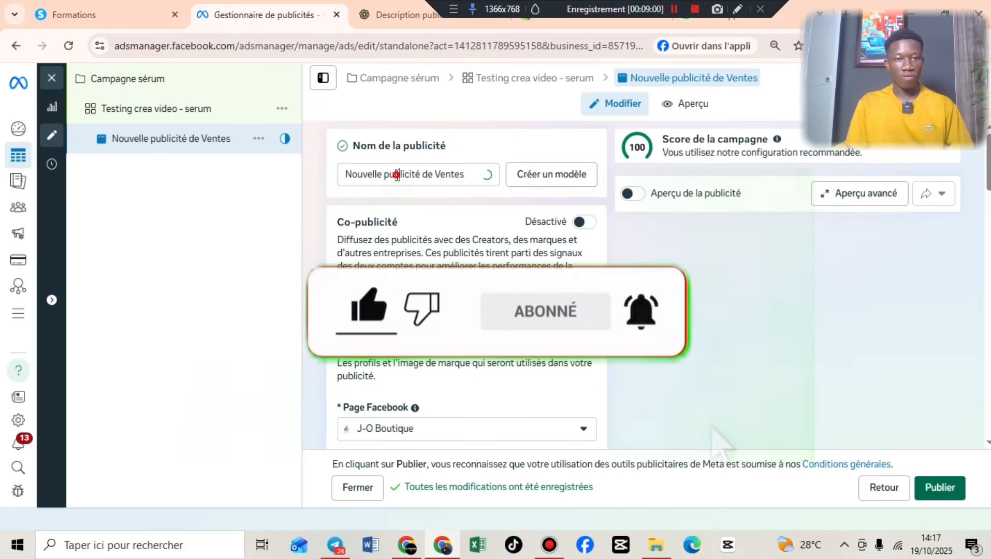
triple_click(396, 174)
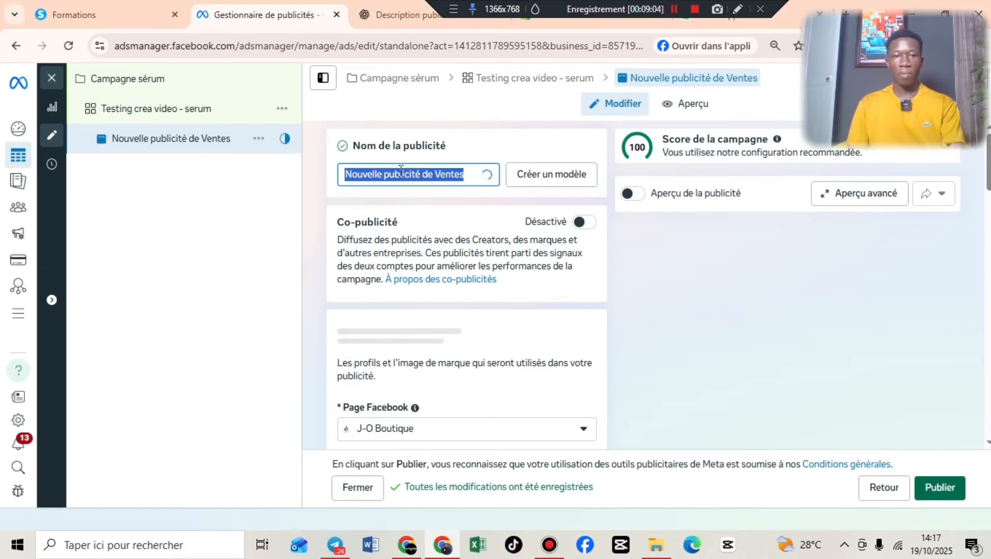
type("PUB 1")
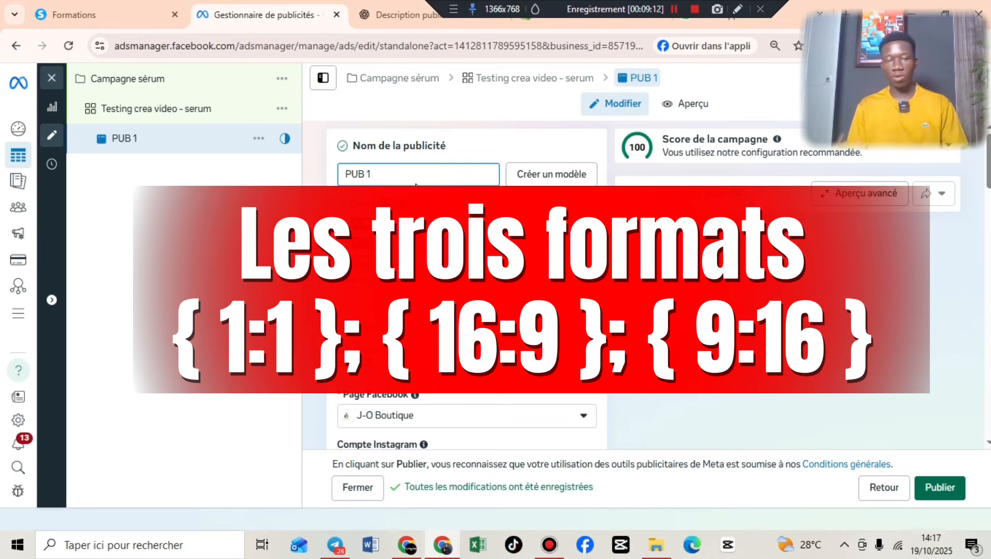
left_click(673, 290)
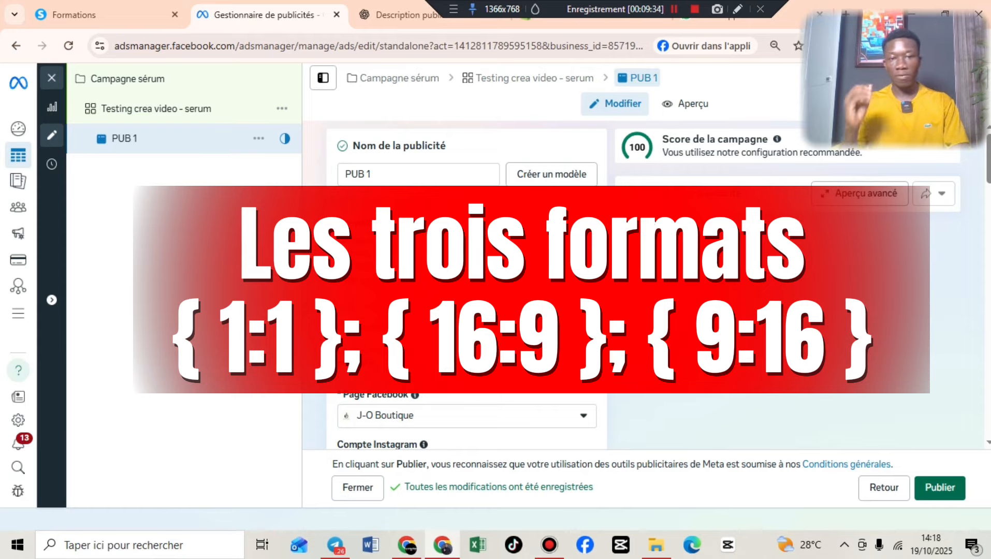
- Rename the ad as "Video 1"
scroll(396, 269, "down", 5)
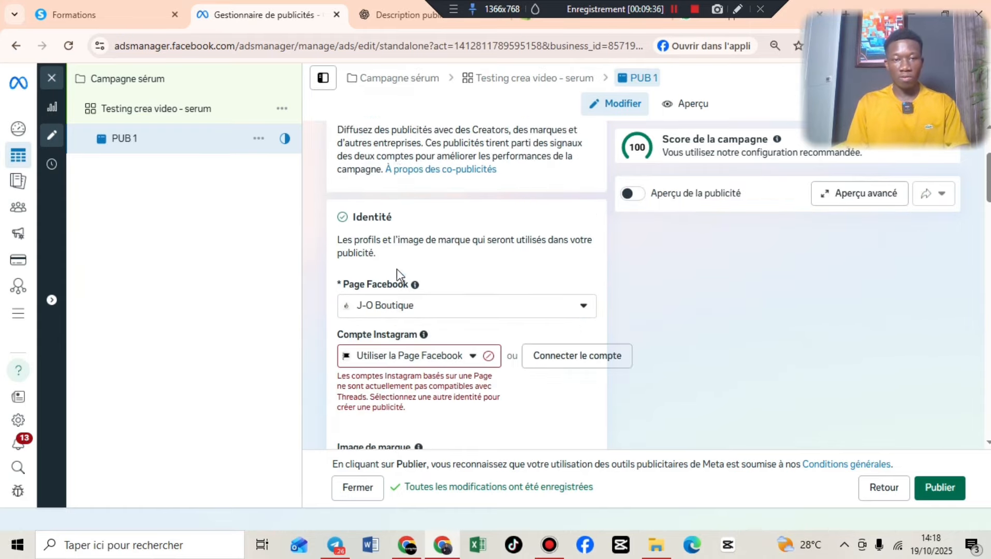
scroll(383, 196, "up", 5)
left_click_drag(381, 175, 337, 176)
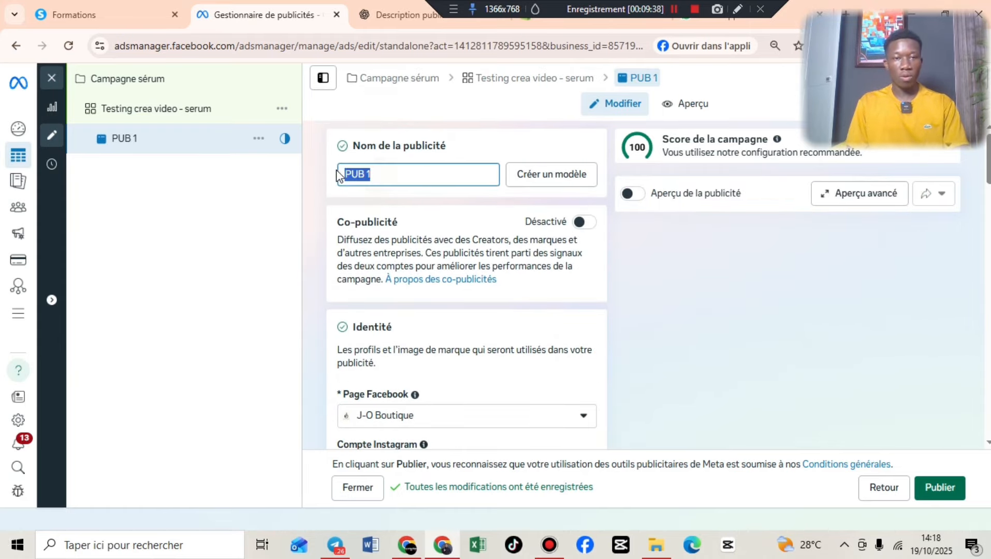
type("video")
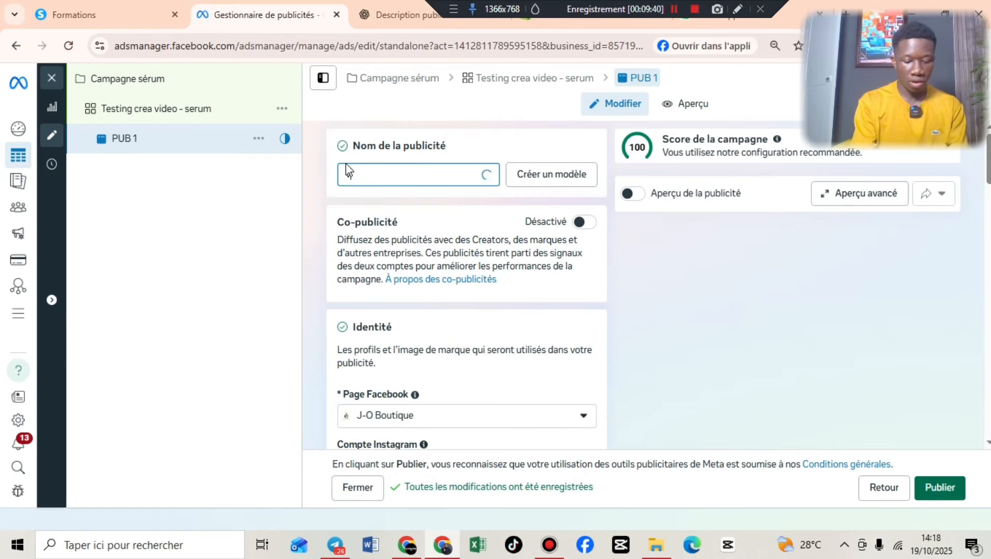
type(" 1")
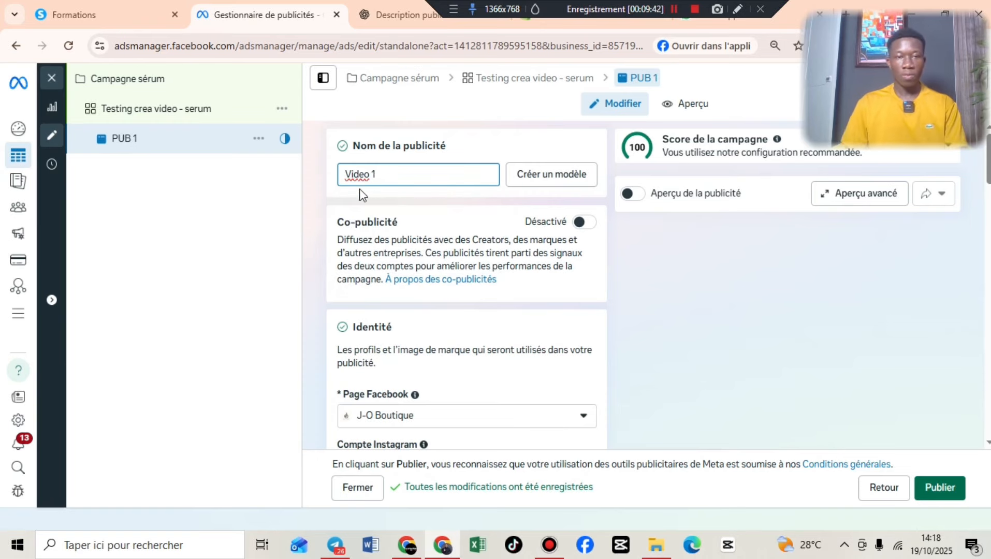
left_click(469, 313)
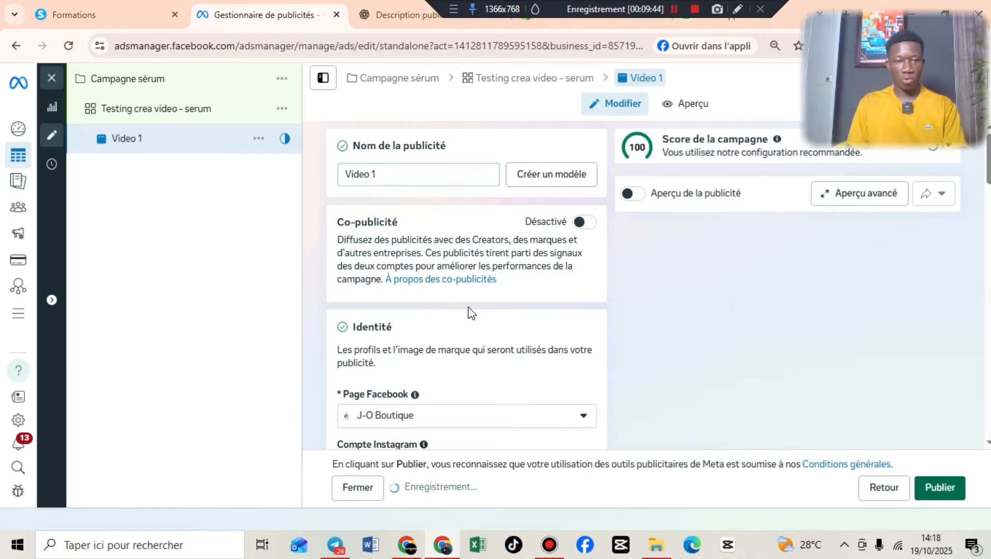
- Set the browser extension of the ad's website destination to Aucun so that no contact button is added
scroll(464, 263, "down", 3)
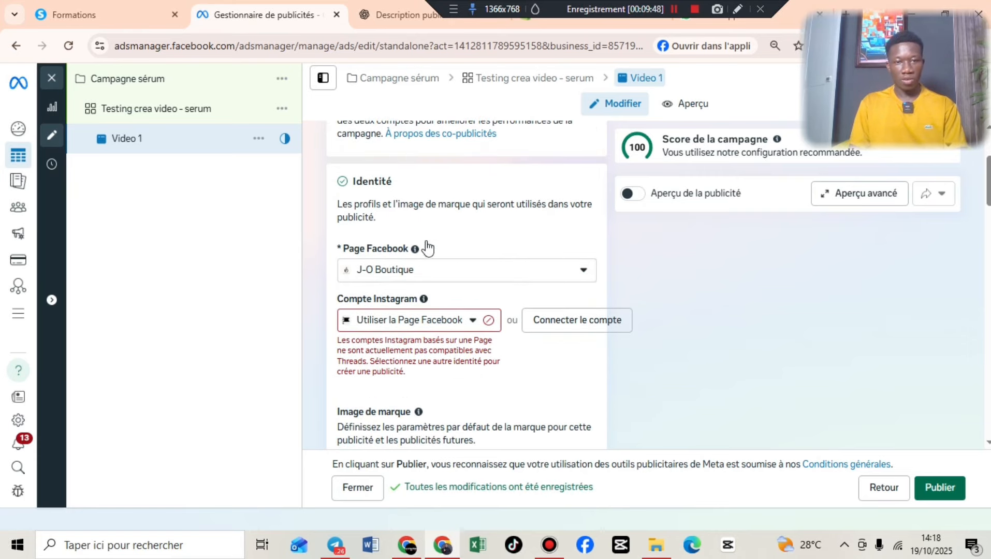
scroll(444, 224, "down", 3)
scroll(388, 235, "down", 5)
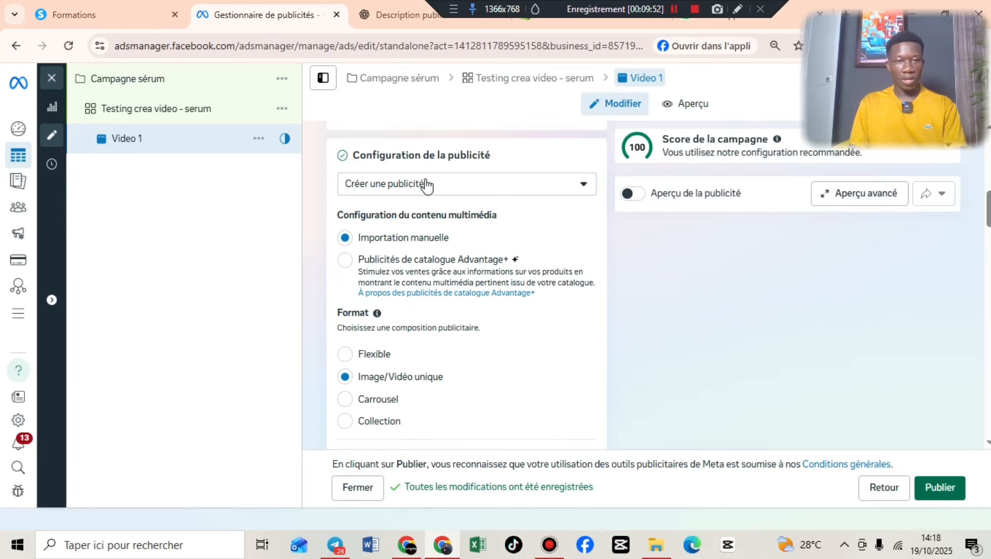
scroll(383, 303, "down", 1)
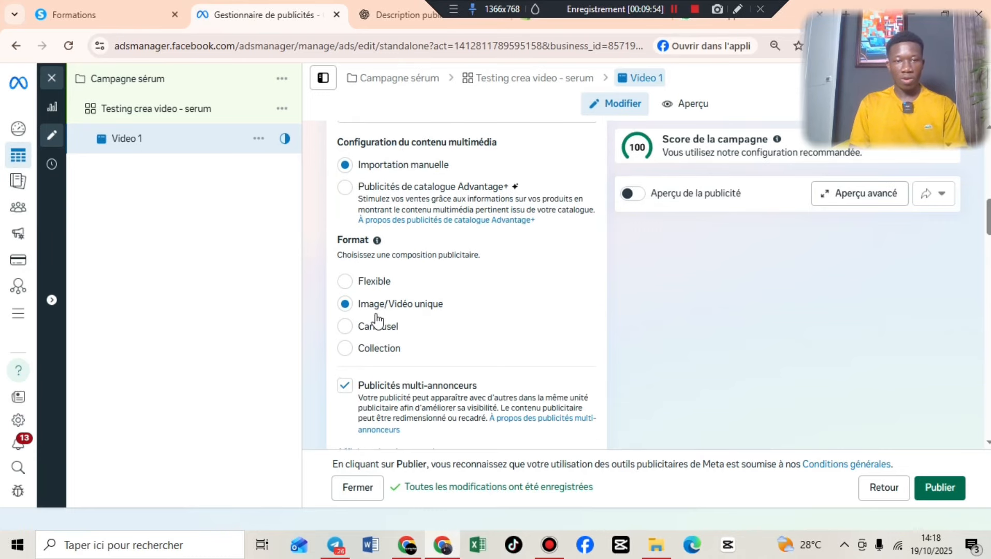
scroll(422, 298, "down", 3)
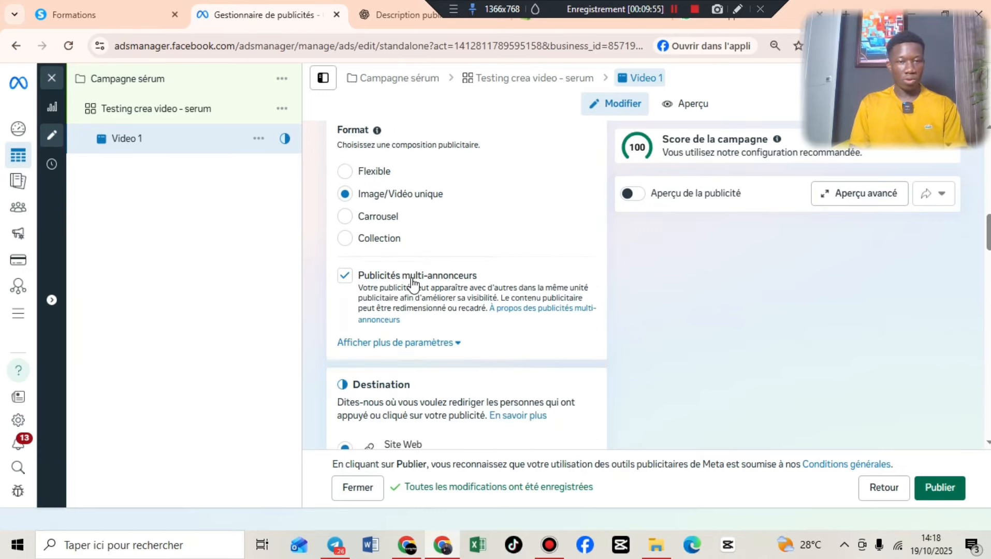
scroll(378, 269, "down", 3)
scroll(384, 279, "down", 1)
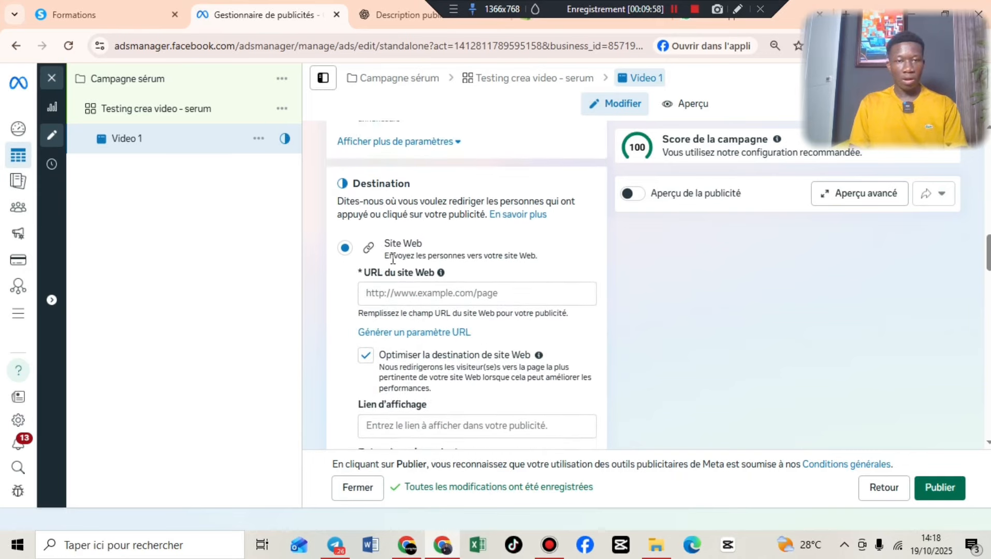
scroll(414, 266, "down", 3)
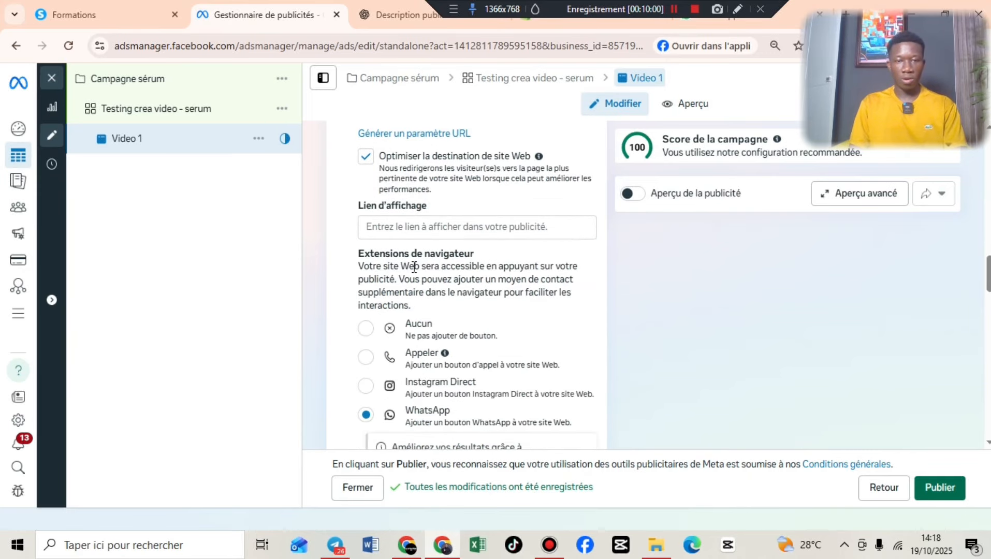
left_click(369, 256)
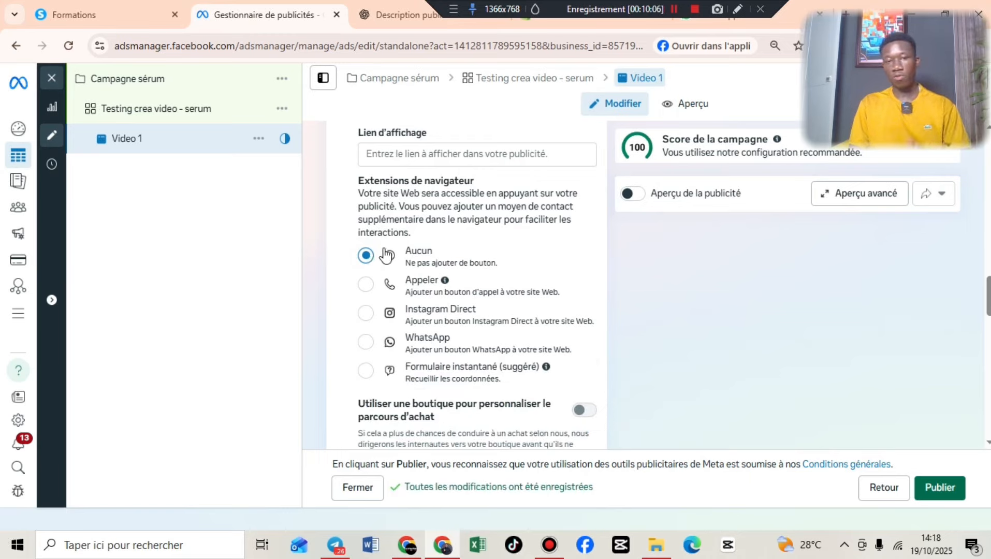
- Start configuring the ad content as a video ad
scroll(432, 259, "down", 5)
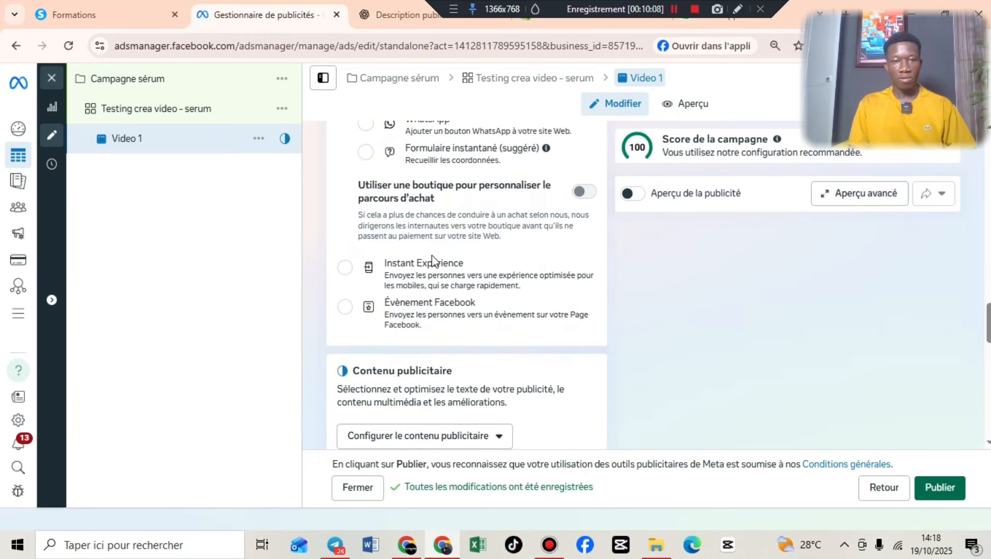
scroll(434, 263, "down", 1)
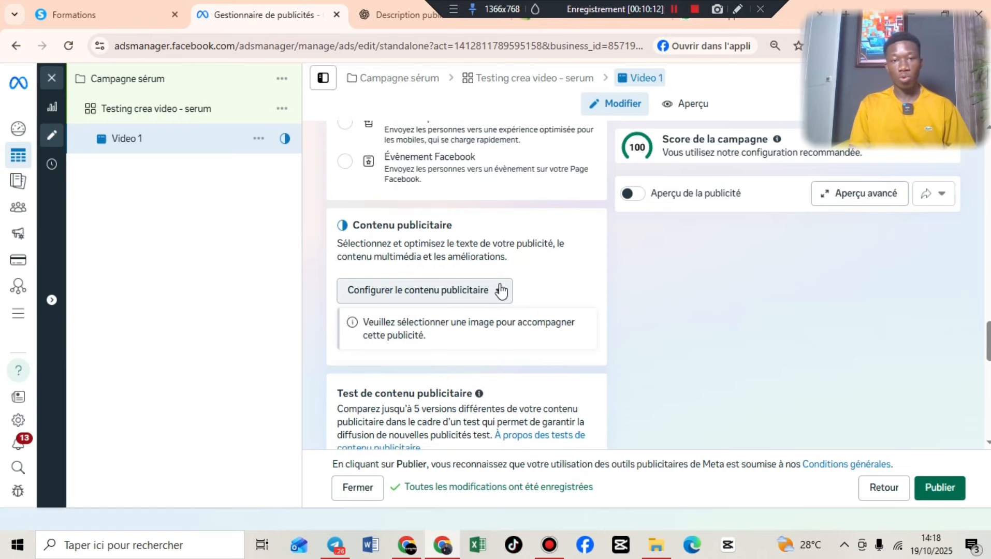
left_click(484, 292)
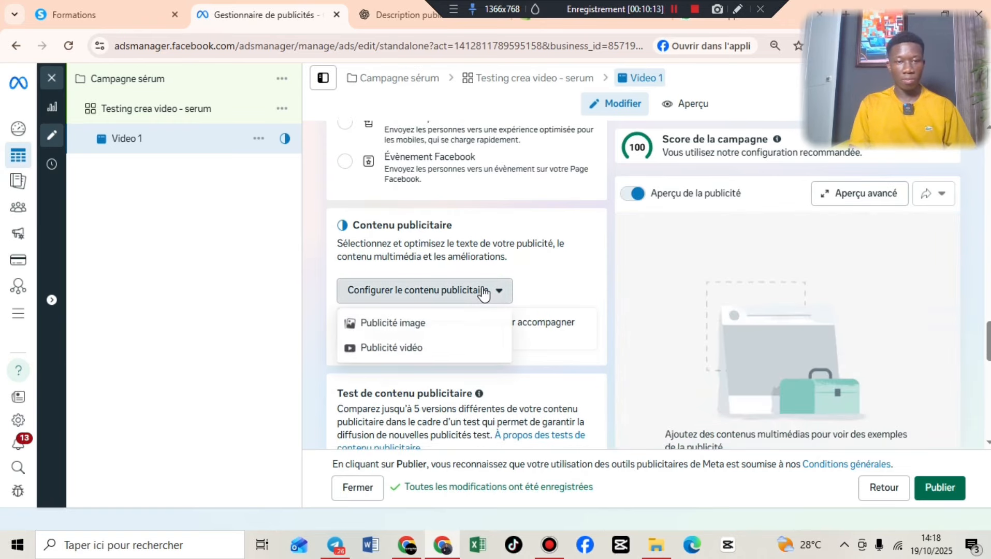
left_click(405, 352)
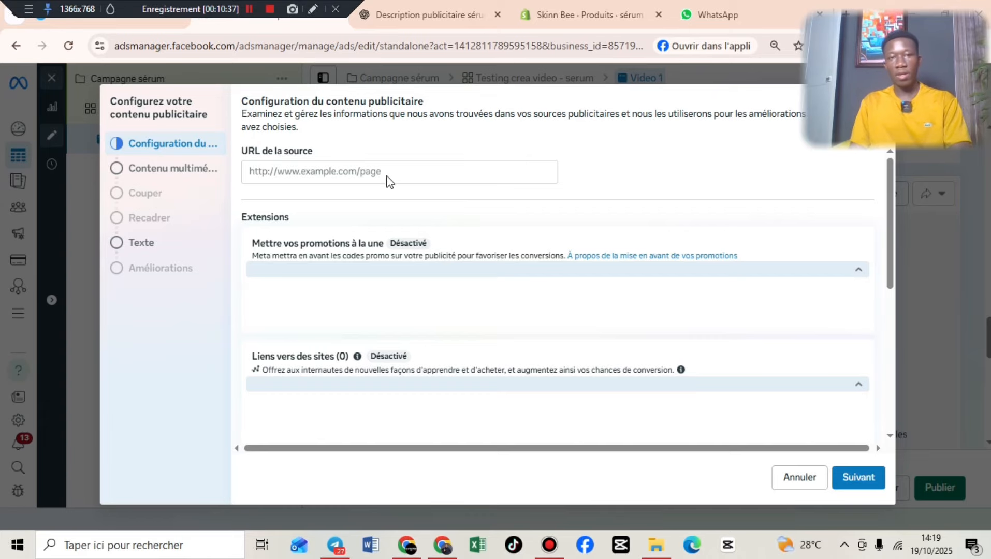
- Switch to the Shopify admin and open the online store page of the product "sérum Centella SKIN1004" from the product list
scroll(393, 191, "down", 1)
left_click(591, 4)
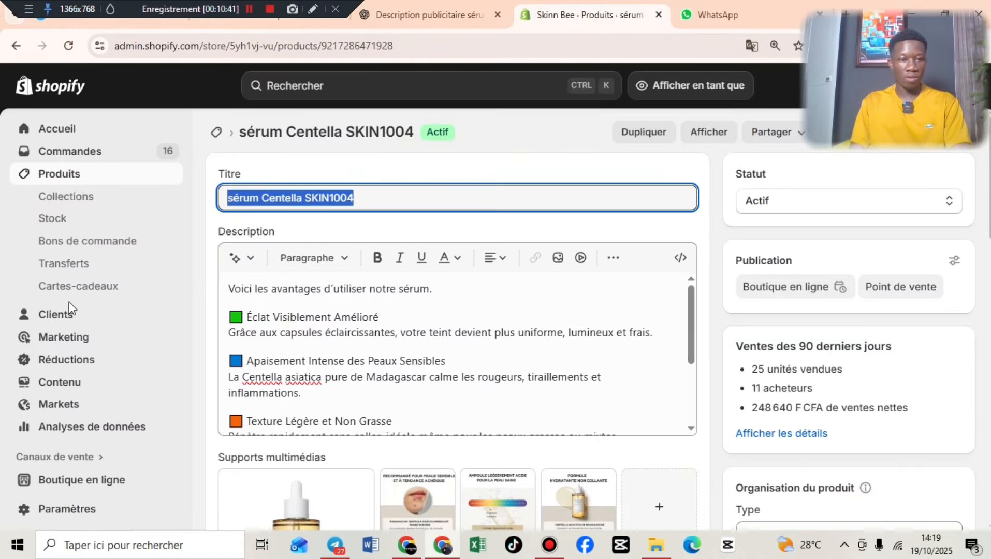
left_click(68, 175)
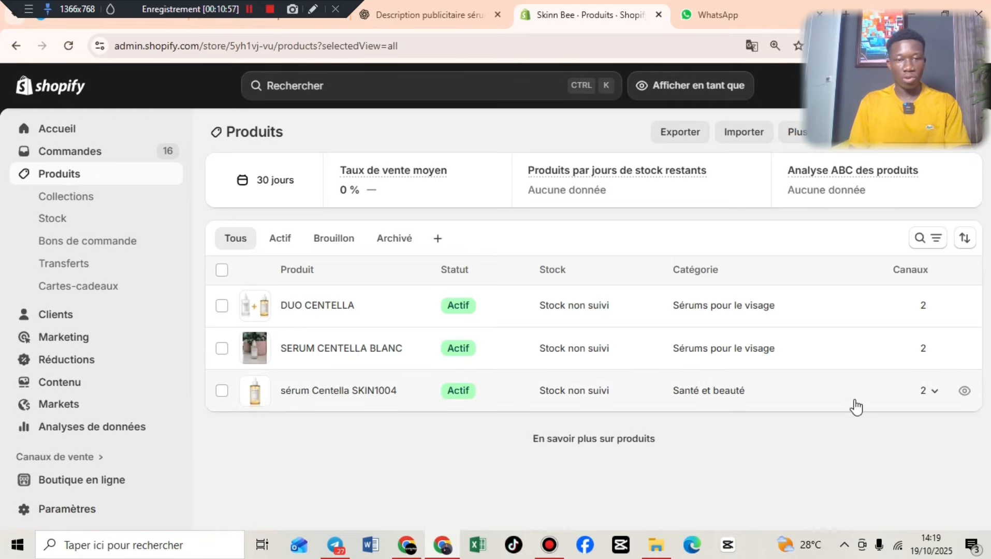
left_click(963, 392)
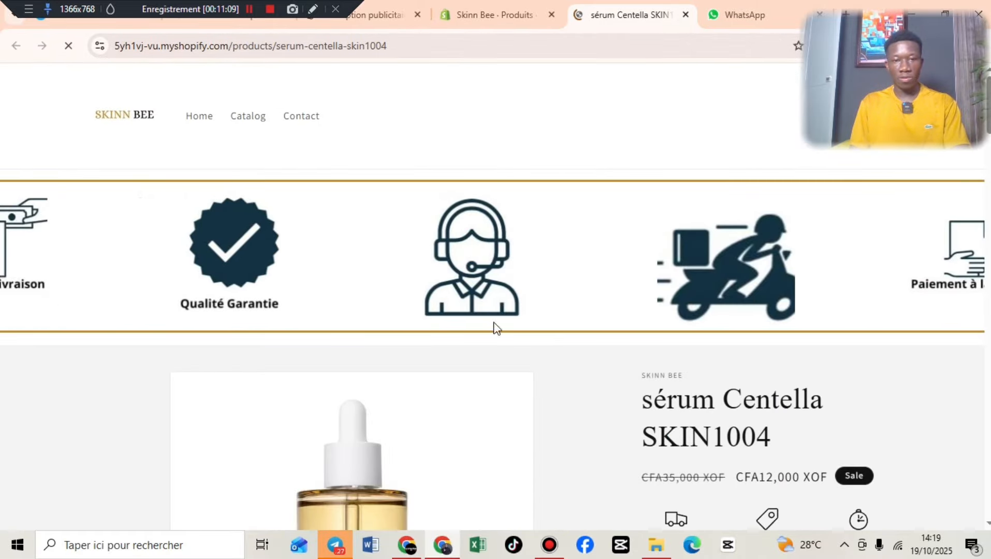
- Look through the serum's product page and copy its full web address
scroll(498, 293, "down", 5)
scroll(498, 293, "down", 10)
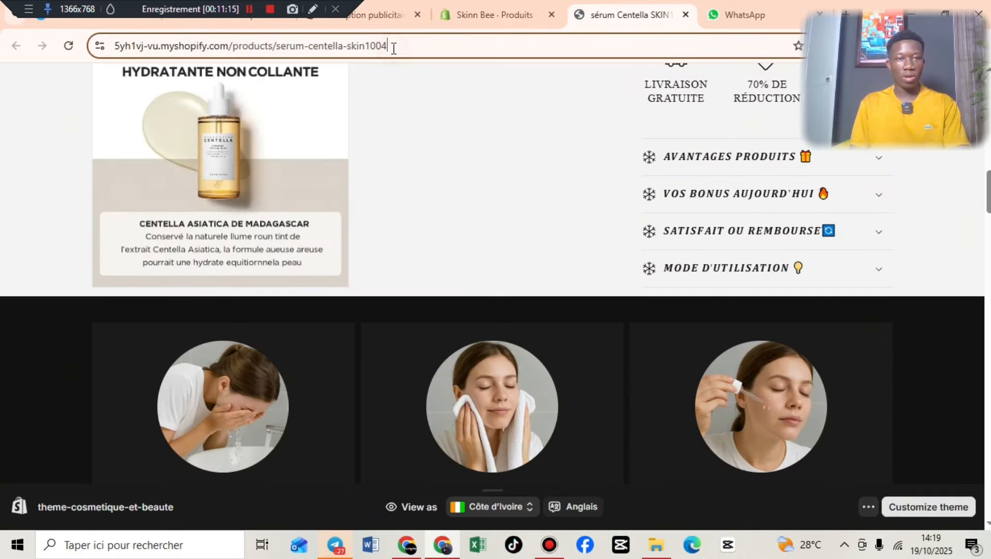
left_click(386, 46)
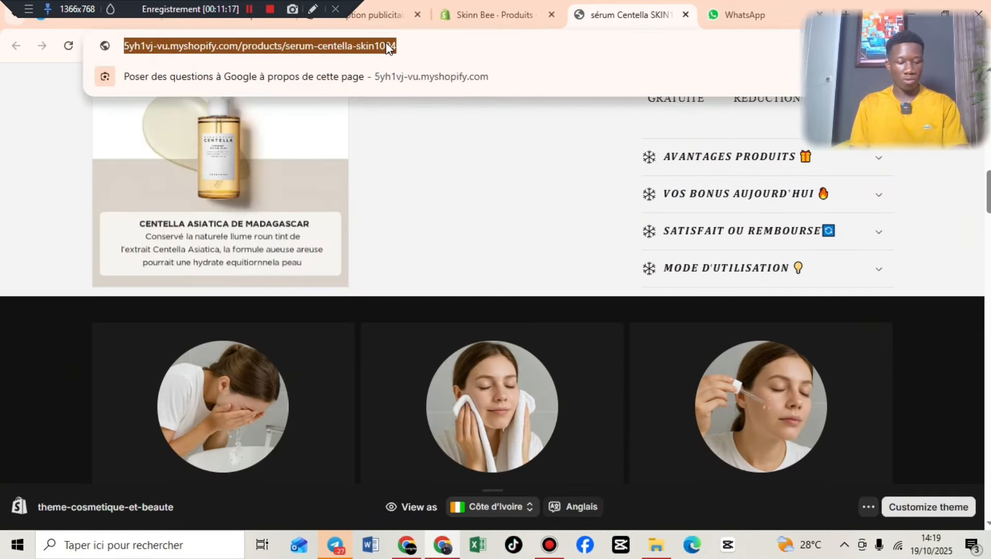
type("https://5yh1vj-vu.myshopify.com/products/serum-centella-skin1004")
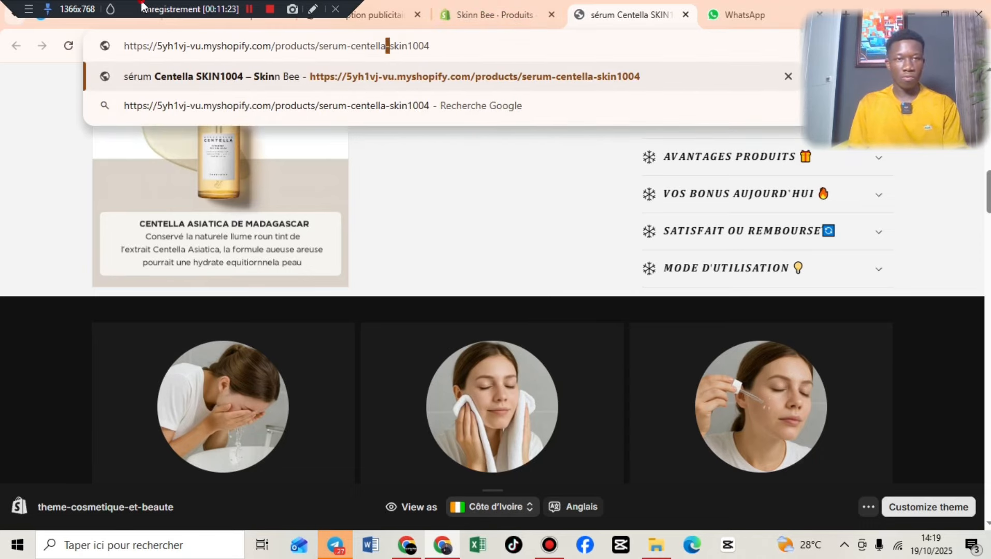
left_click(221, 11)
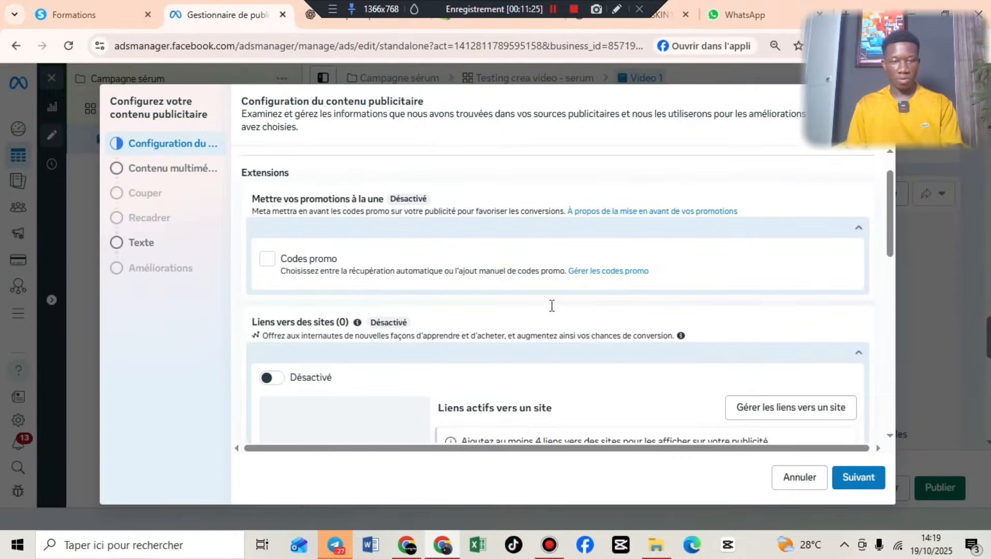
scroll(252, 153, "up", 1)
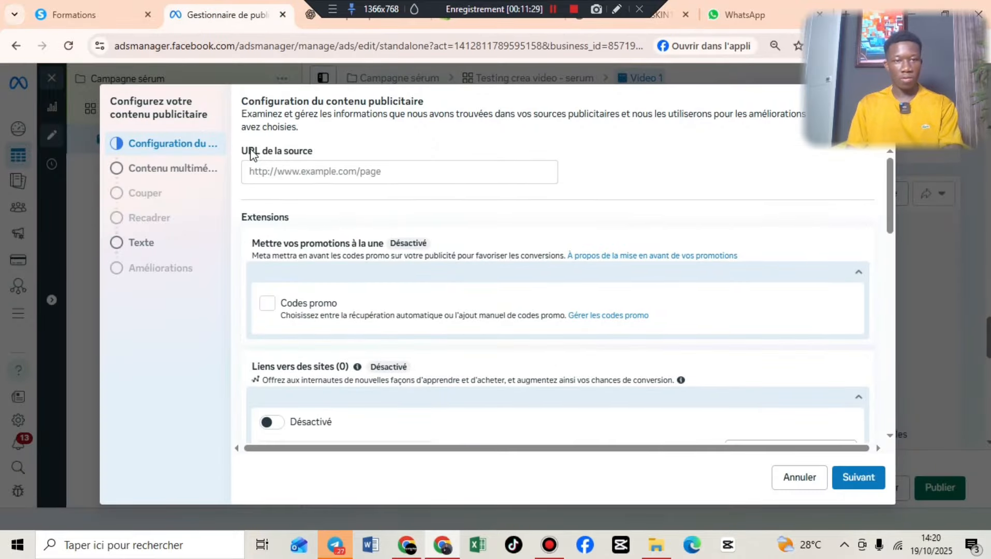
left_click(337, 169)
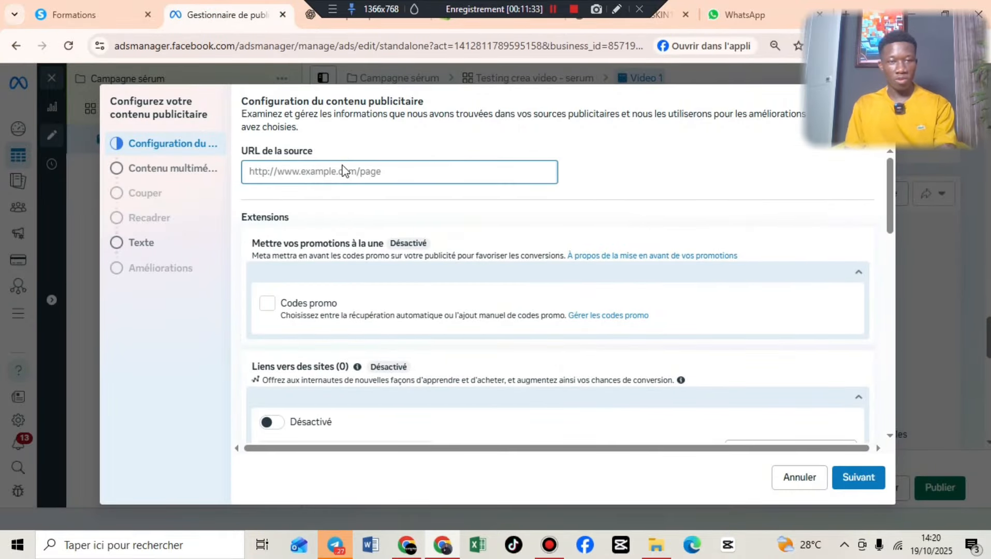
type("https://5yh1vj-vu.myshopify.com/products/serum-centella-skin1004")
left_click(599, 182)
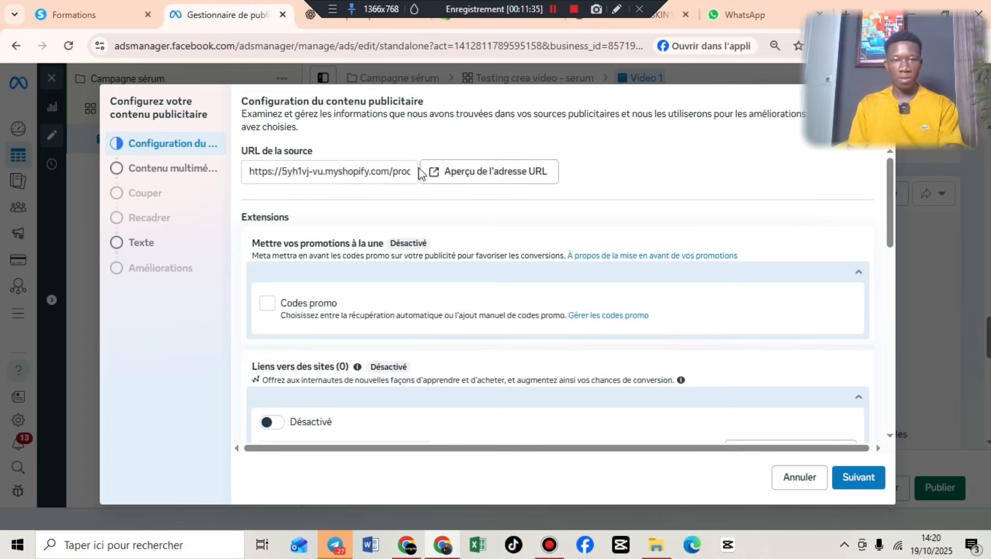
- Review the promo code, site link, website highlight and product extensions, keep them as they are, and continue to the media selection
scroll(373, 223, "down", 2)
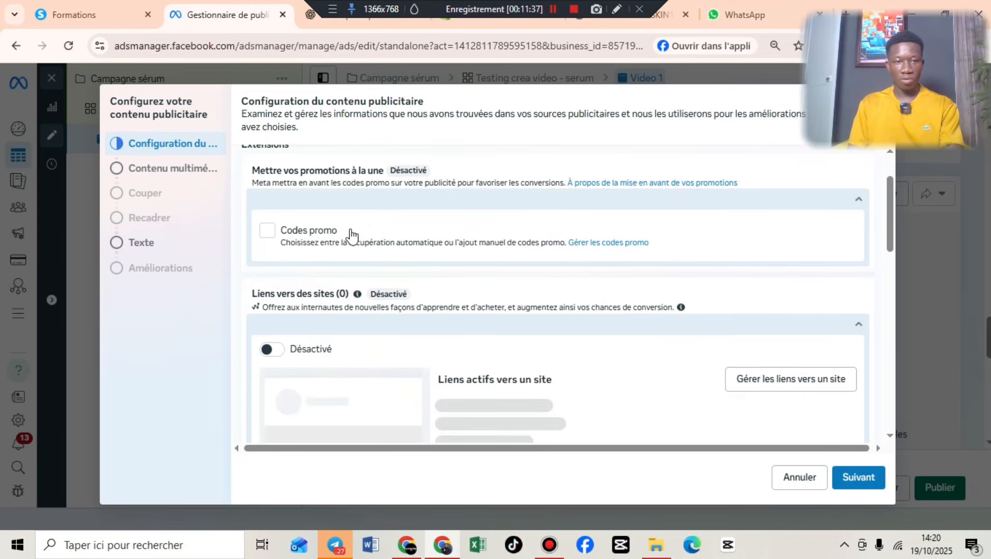
scroll(456, 265, "down", 3)
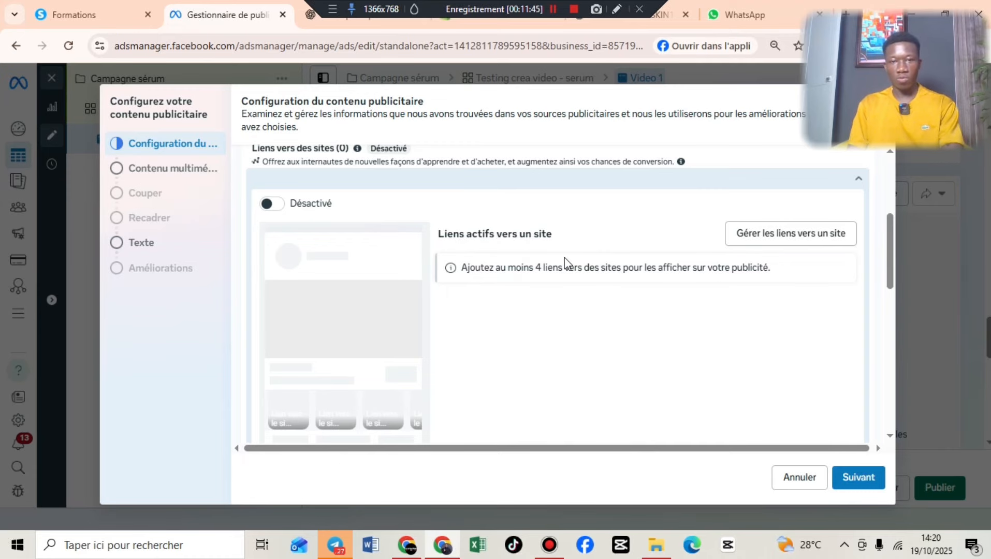
scroll(560, 207, "down", 3)
scroll(559, 246, "down", 3)
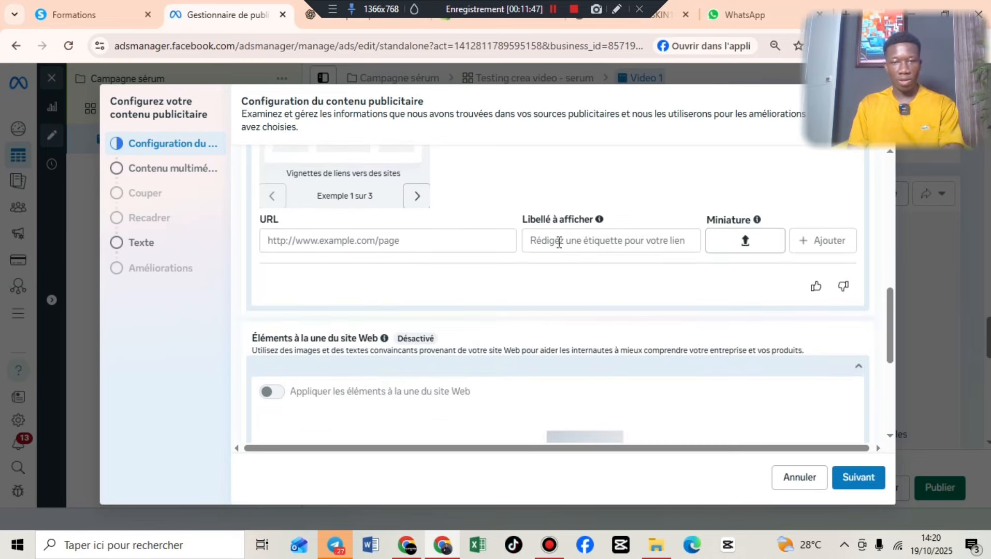
scroll(635, 259, "down", 2)
scroll(668, 290, "down", 3)
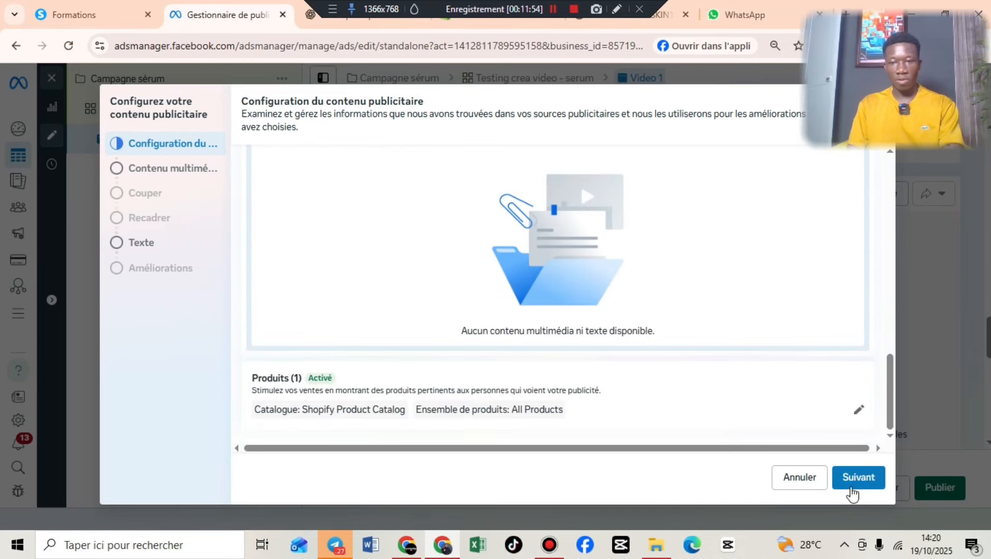
left_click(855, 479)
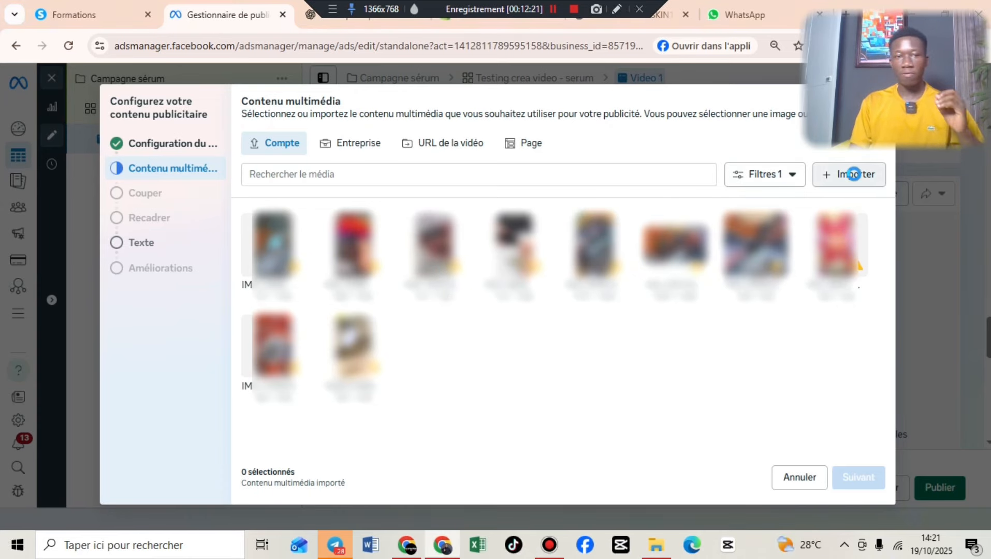
- Import the V1 to V4 videos in 1:1, 9:16 and 16:9 formats from the VIDEO folder into the account's media
left_click(853, 174)
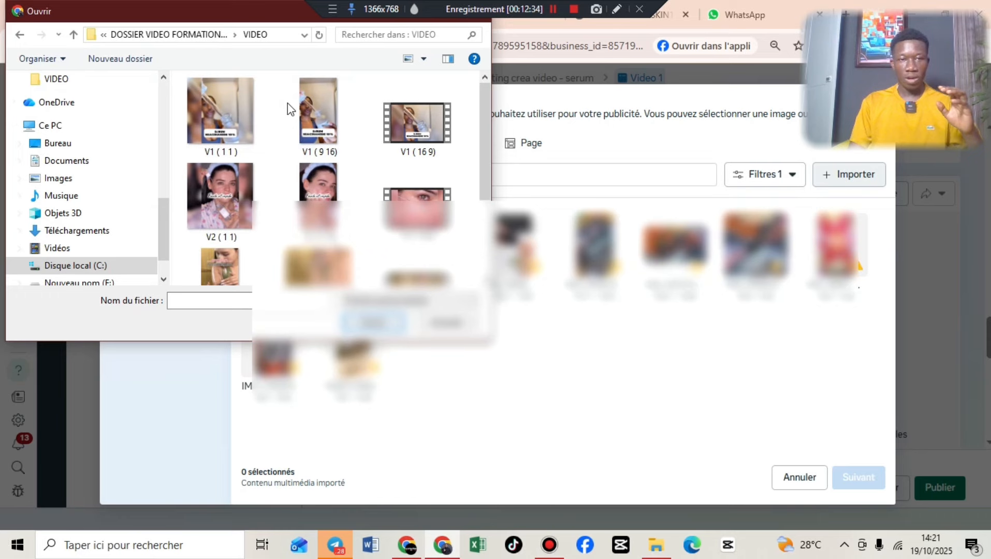
scroll(290, 120, "down", 3)
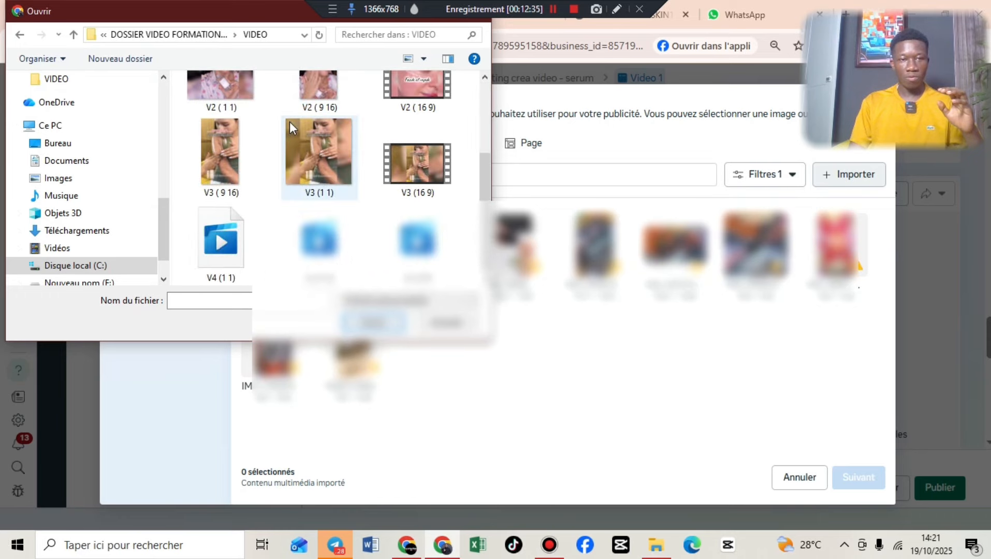
scroll(290, 122, "up", 3)
left_click_drag(174, 105, 441, 318)
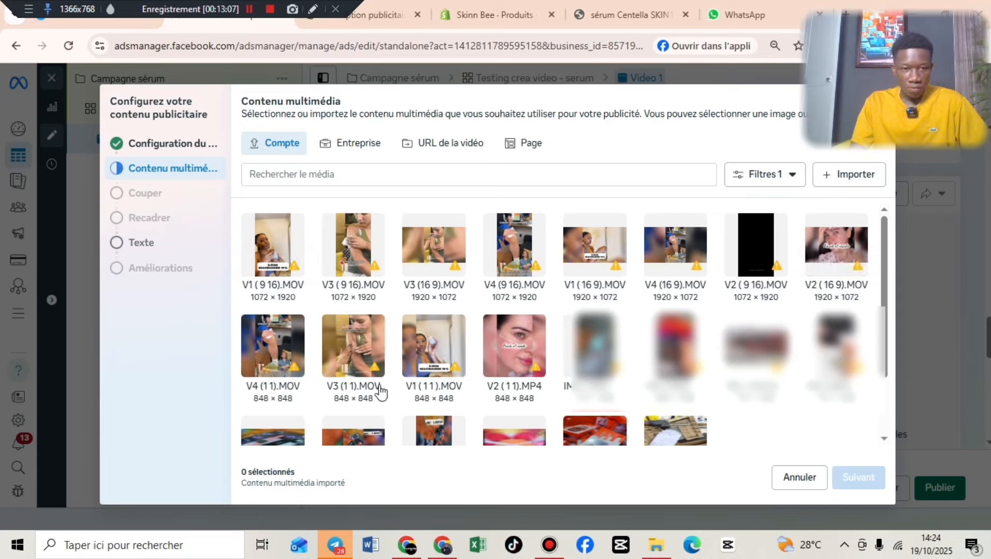
- Choose the square video V1 (1 1).MOV as the ad's media and continue to the cropping stage
mouse_move(455, 372)
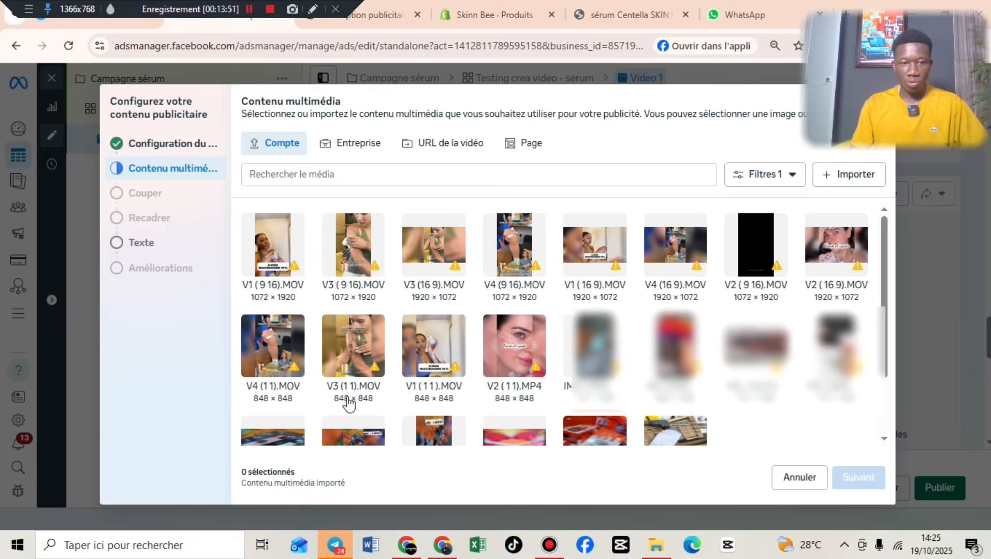
left_click(422, 350)
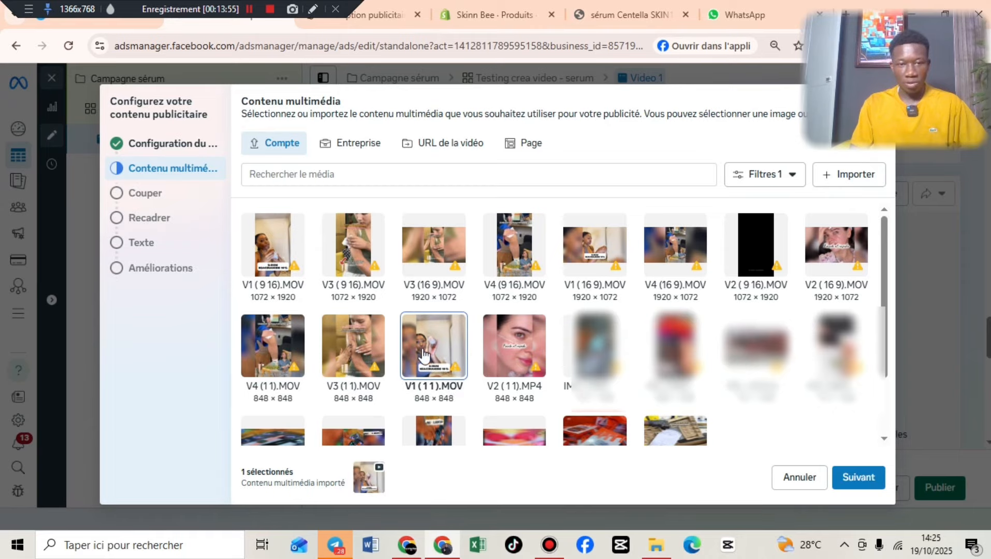
left_click(849, 480)
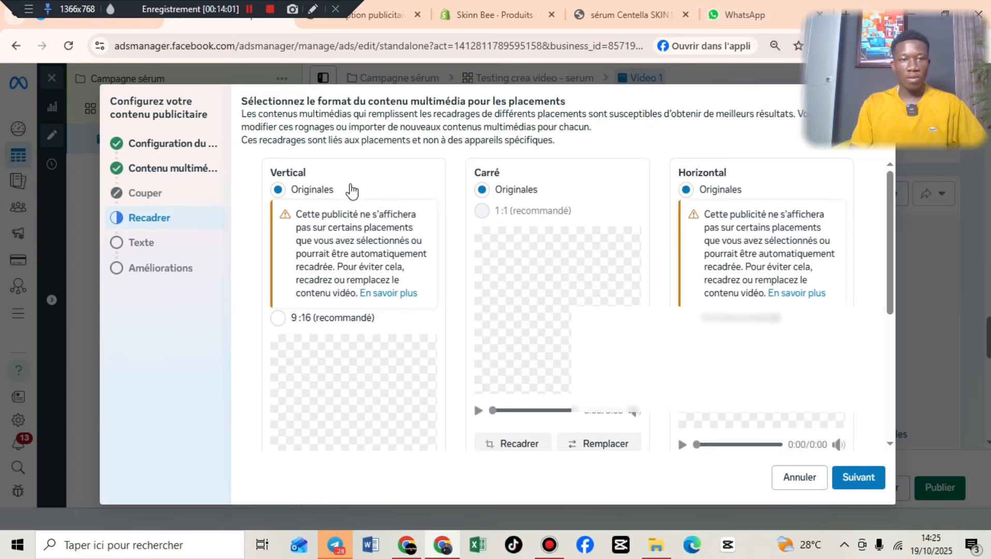
- Examine the vertical, square and horizontal placement formats and how the chosen video fits each one
left_click_drag(278, 172, 315, 174)
left_click_drag(486, 172, 515, 172)
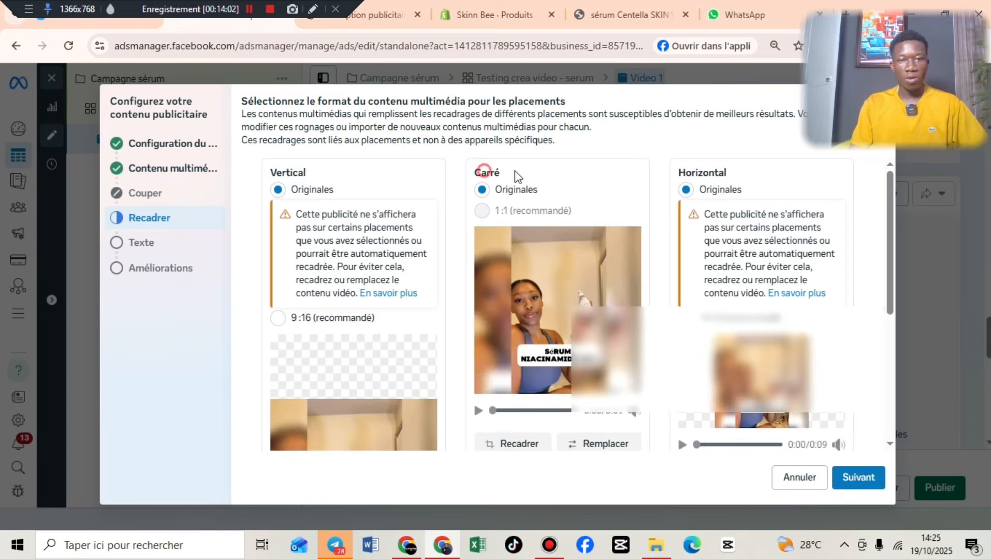
left_click_drag(686, 171, 760, 166)
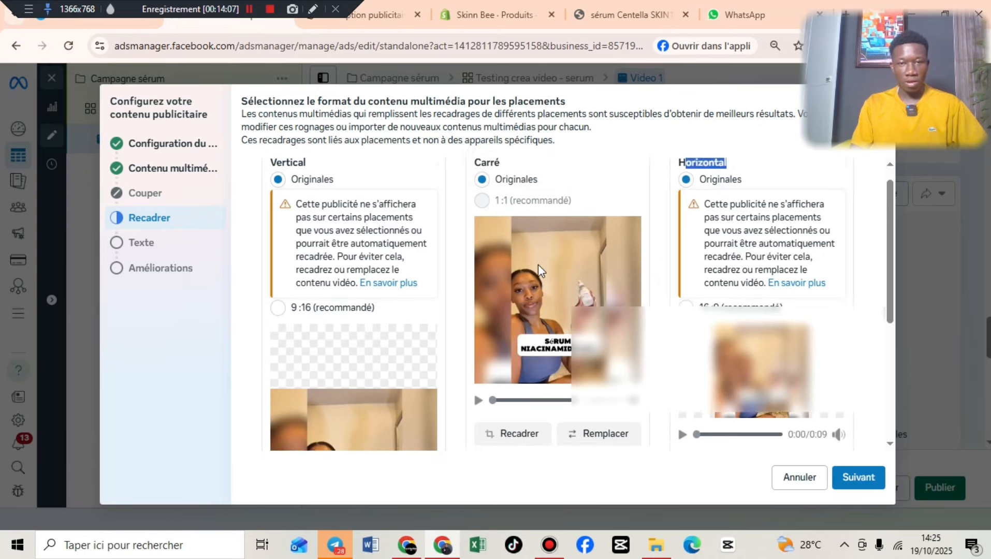
scroll(506, 262, "down", 2)
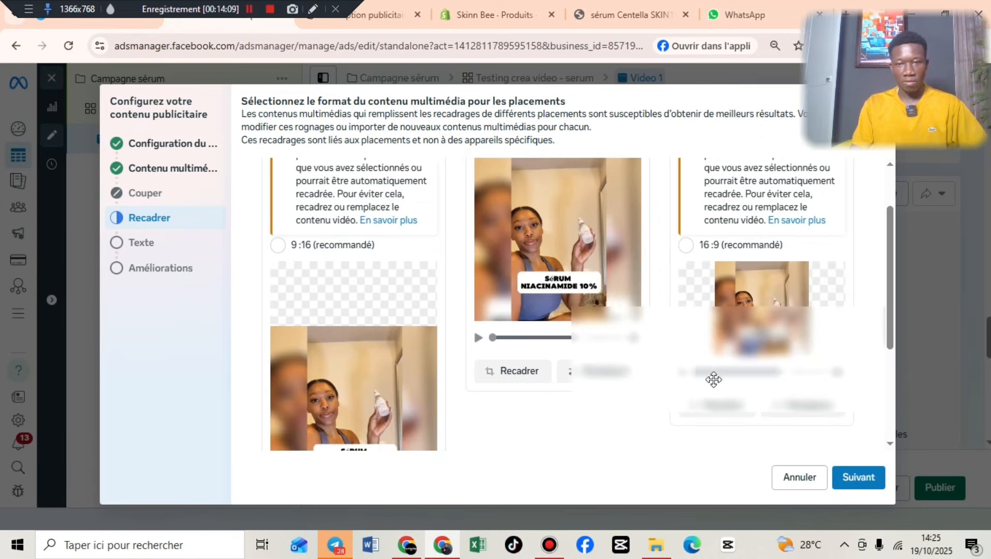
scroll(535, 259, "up", 2)
left_click_drag(683, 372, 561, 347)
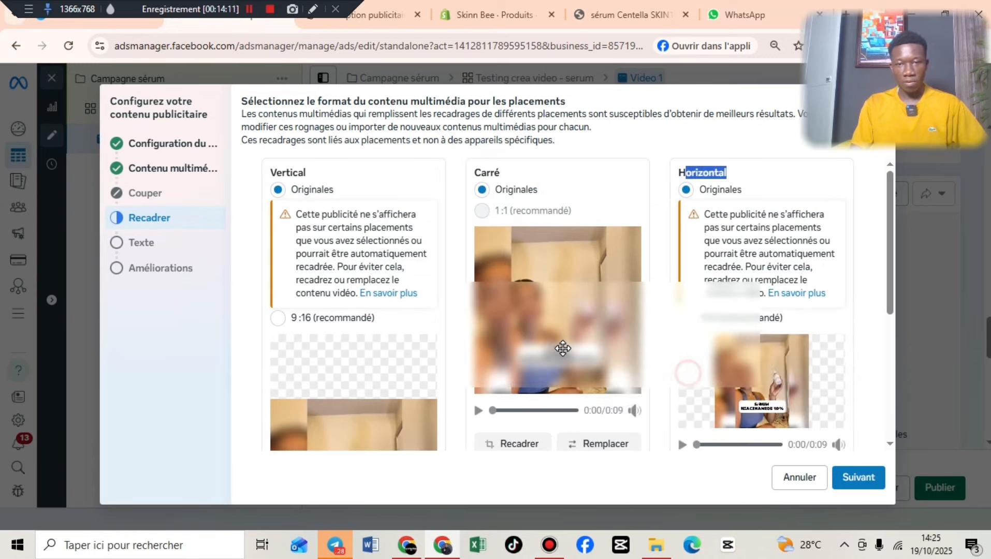
left_click(110, 15)
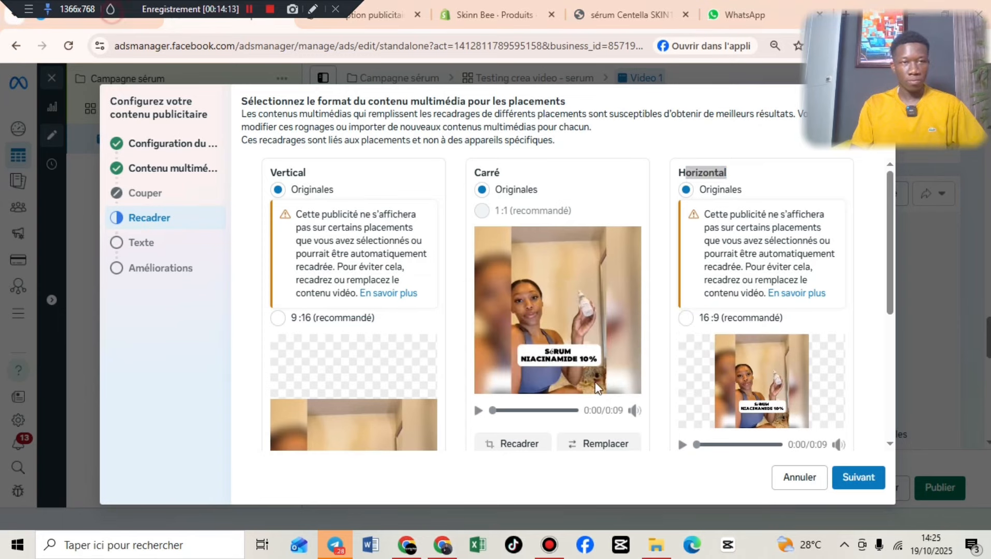
- Replace the video for the vertical placements with V1 (9 16).MOV
scroll(442, 298, "down", 2)
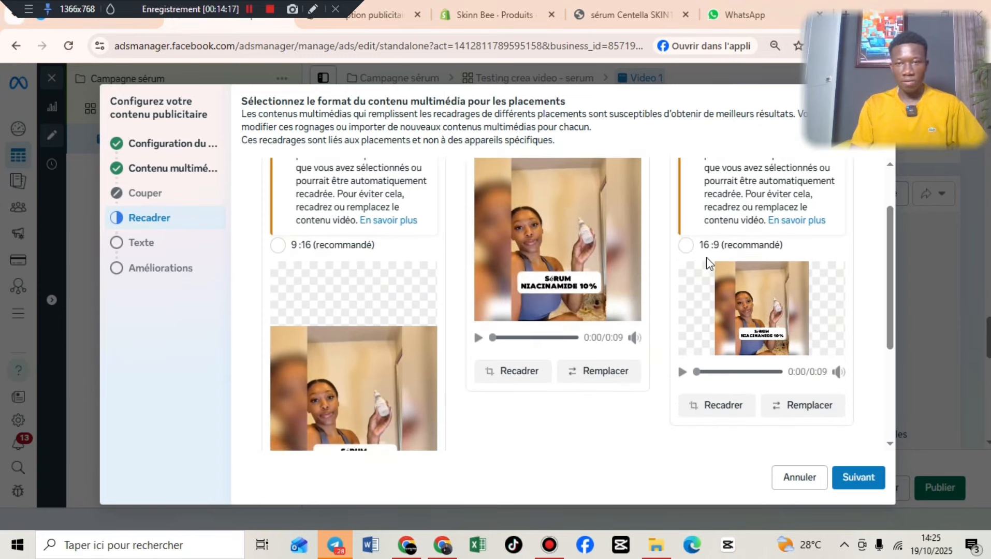
scroll(399, 347, "down", 4)
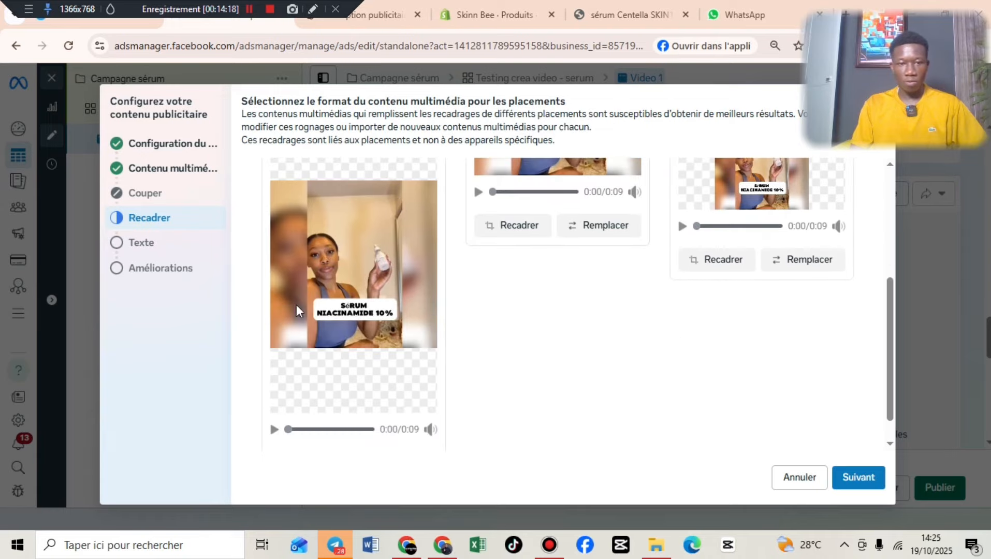
scroll(395, 435, "down", 1)
left_click(401, 438)
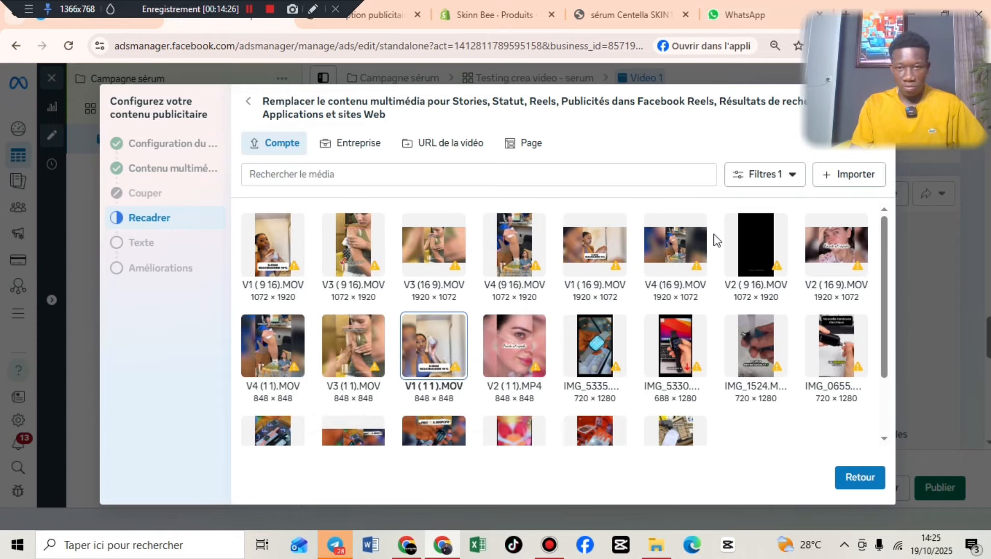
left_click(273, 244)
left_click(860, 479)
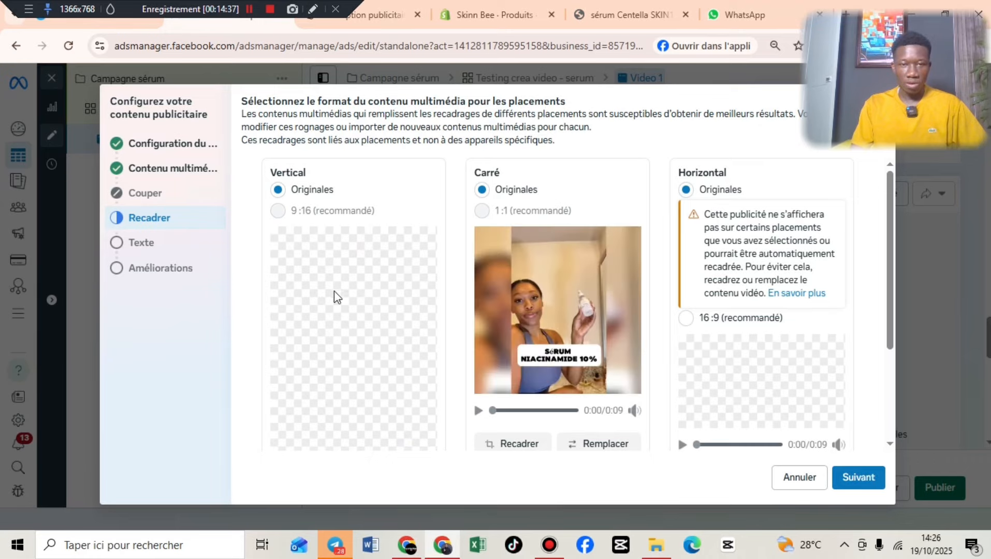
- Replace the video for the horizontal placements with V1 (16 9).MOV and check the previews of all three formats
scroll(306, 311, "down", 3)
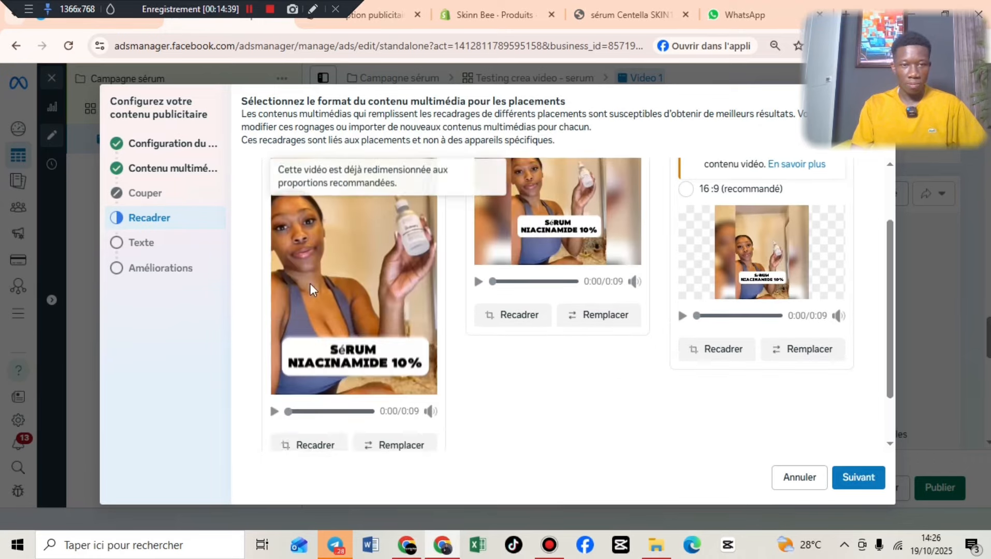
scroll(332, 287, "up", 3)
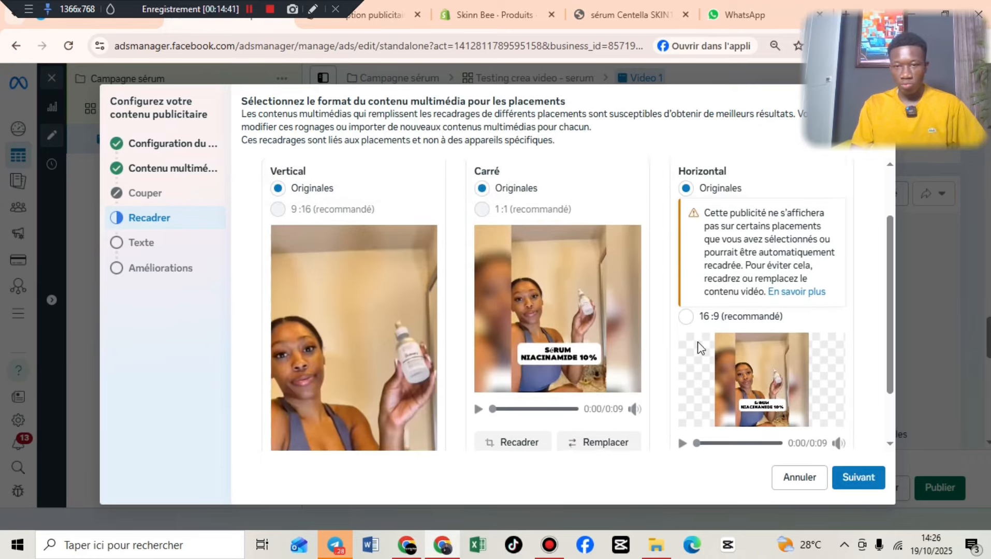
scroll(719, 290, "down", 1)
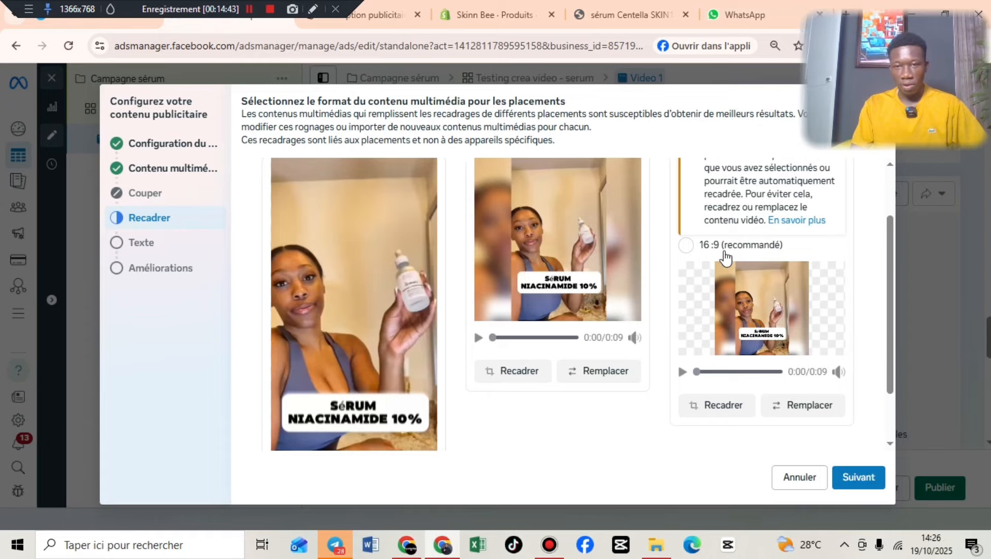
left_click(808, 409)
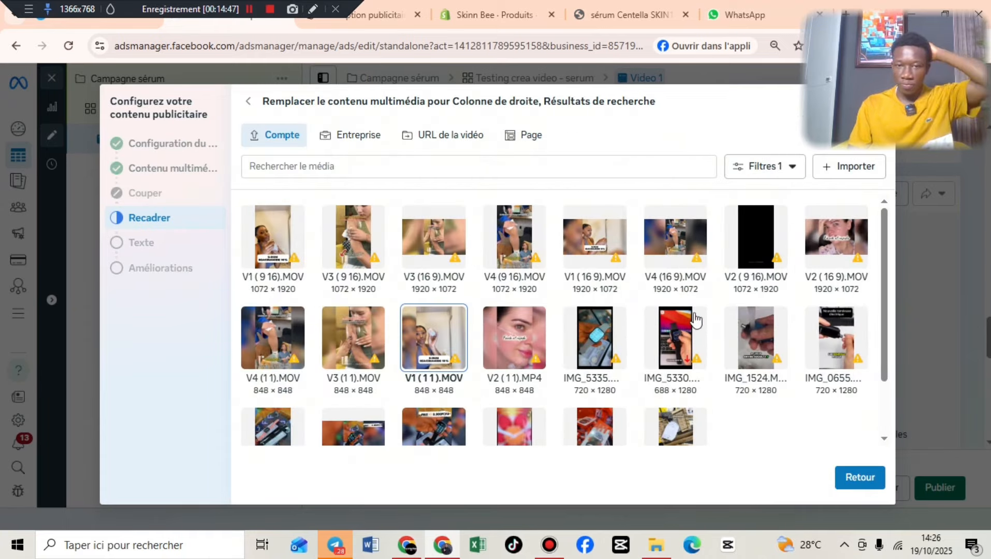
left_click(585, 247)
left_click(841, 478)
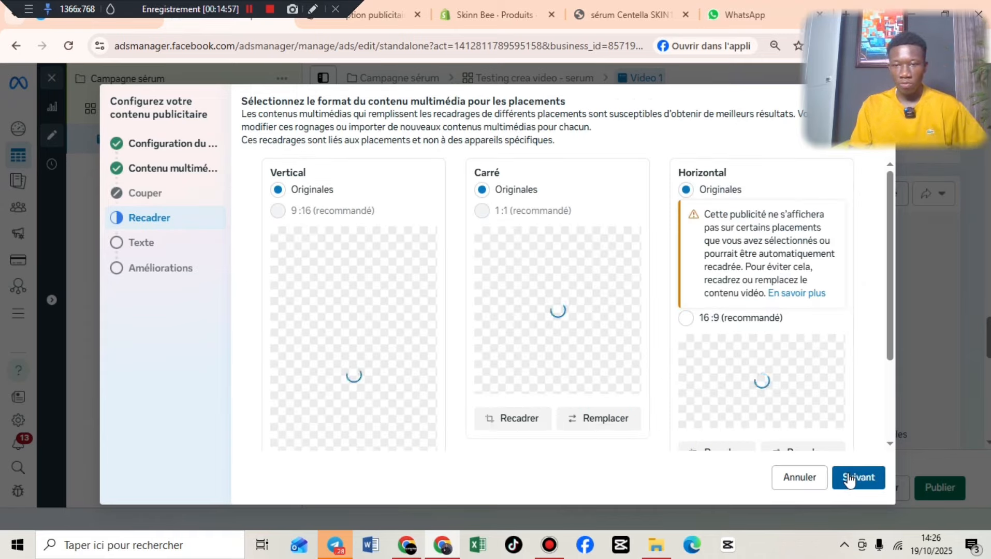
scroll(731, 347, "down", 3)
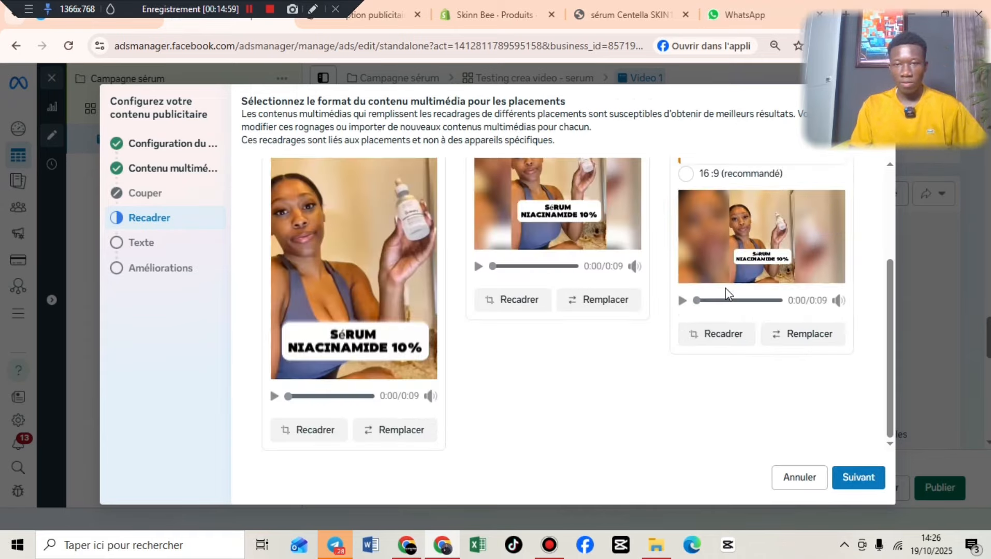
scroll(744, 264, "up", 3)
scroll(413, 279, "down", 3)
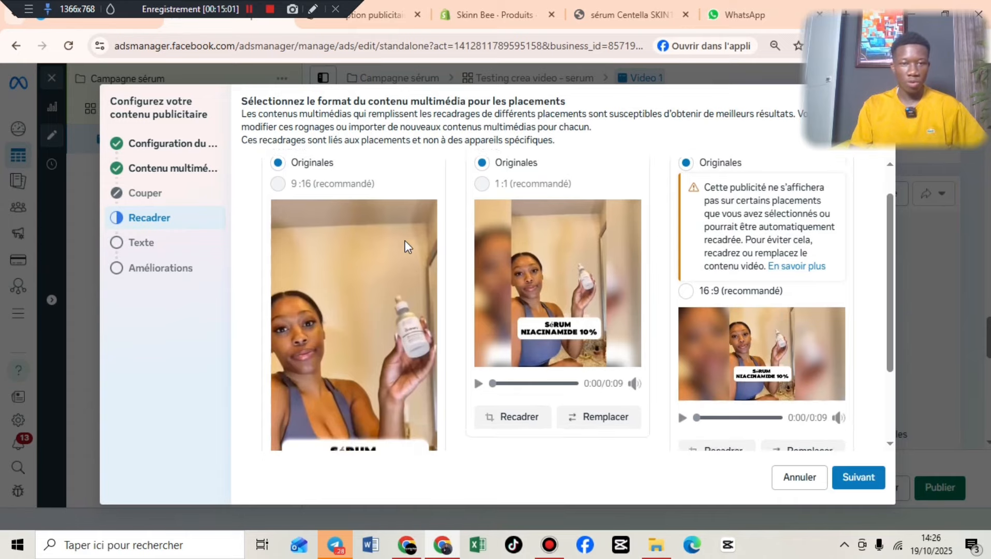
scroll(492, 259, "up", 3)
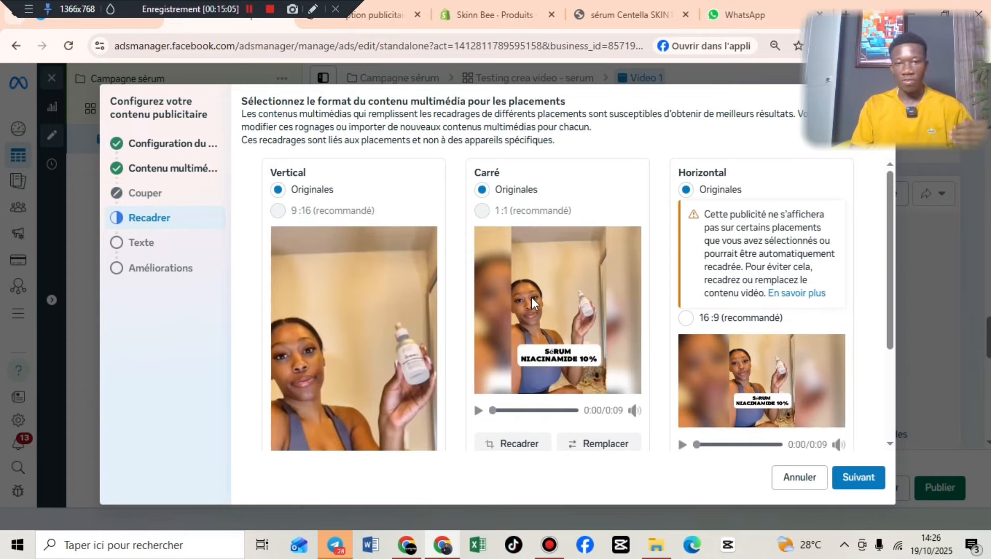
- Keep the original crops for all three placement formats, continue to the text stage and start the primary text entry
scroll(550, 263, "down", 6)
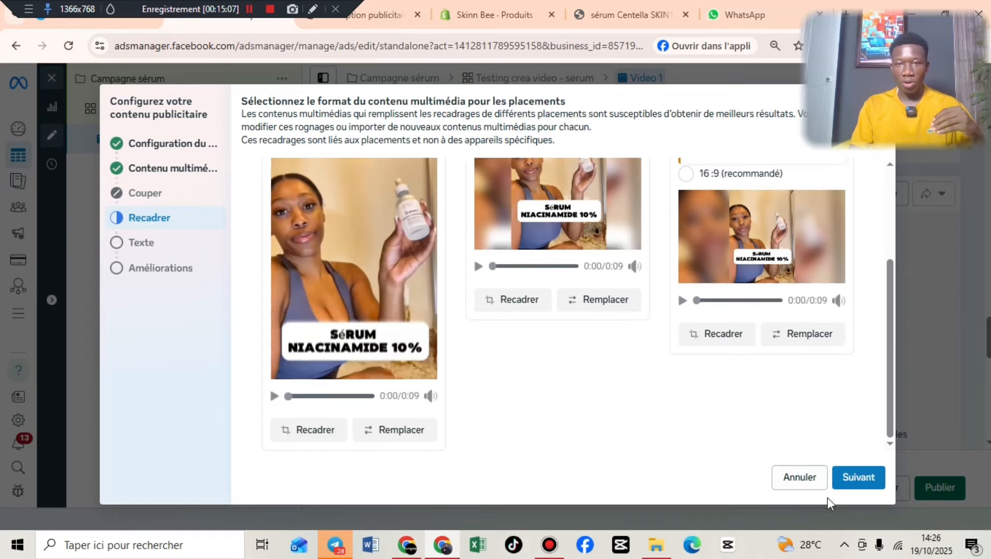
left_click(858, 477)
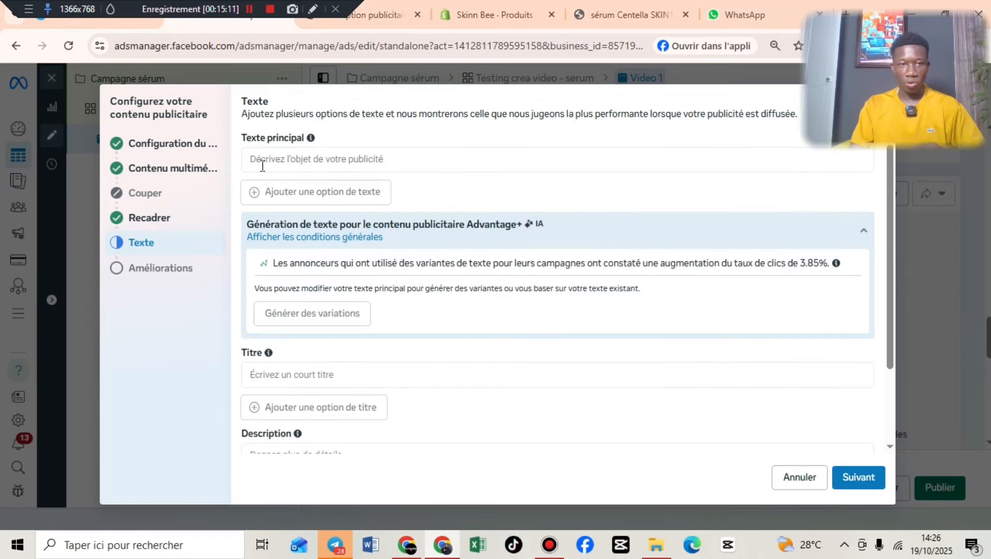
left_click_drag(251, 137, 284, 155)
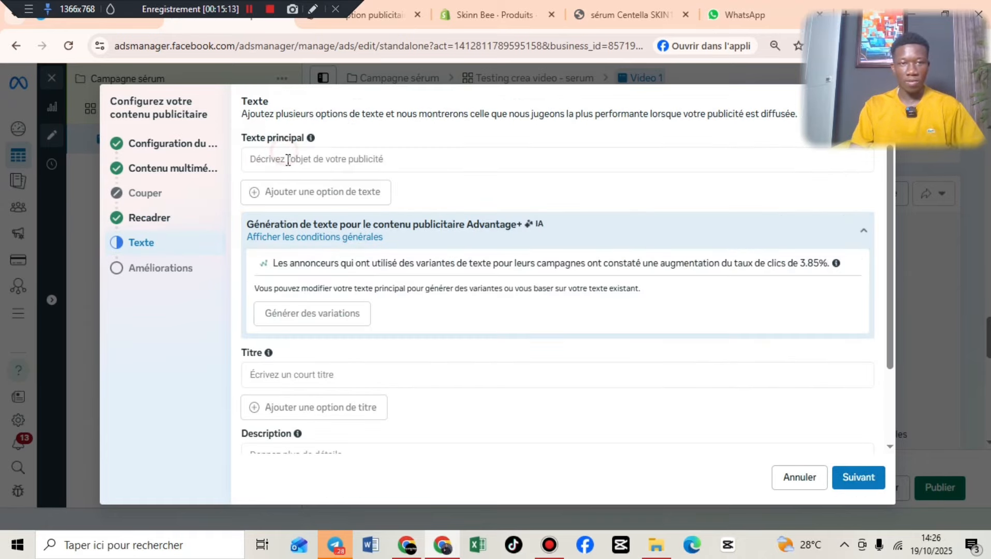
left_click(289, 162)
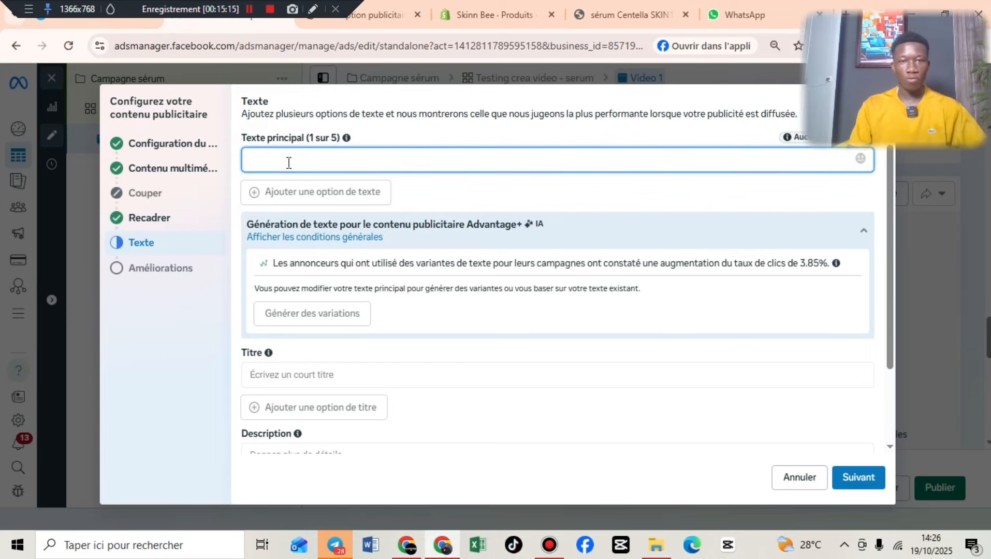
- Switch to the ChatGPT conversation and look through the proposed serum ad texts
left_click_drag(199, 4, 651, 4)
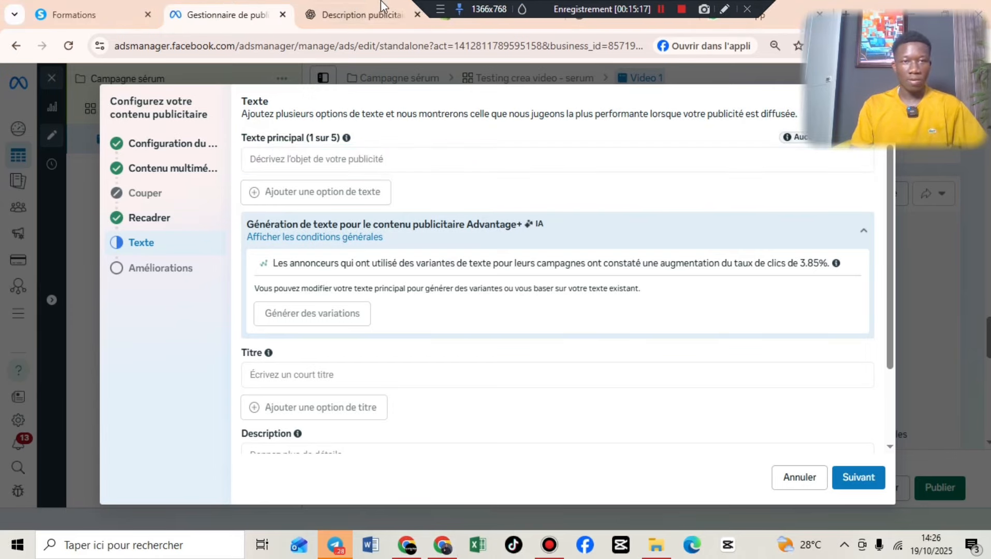
left_click(384, 15)
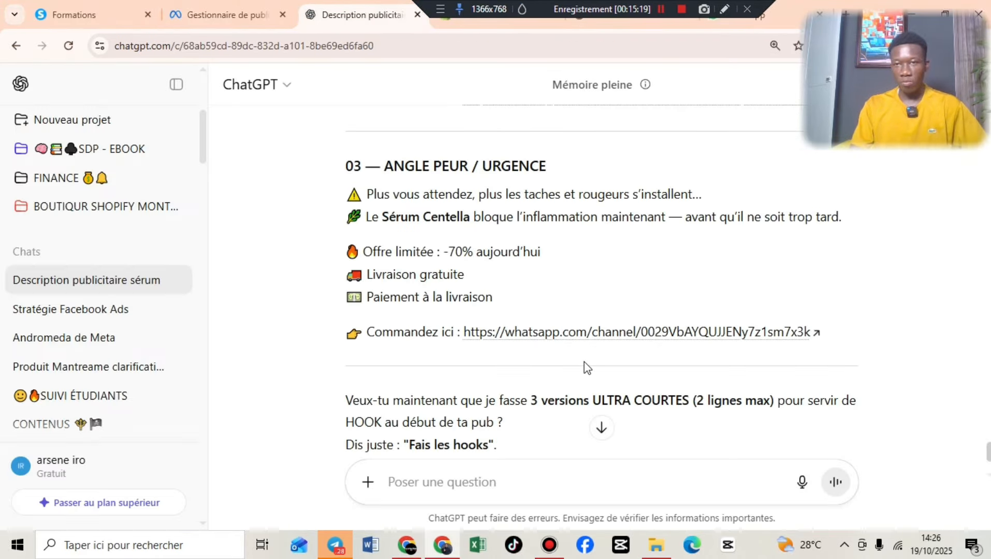
scroll(460, 322, "up", 20)
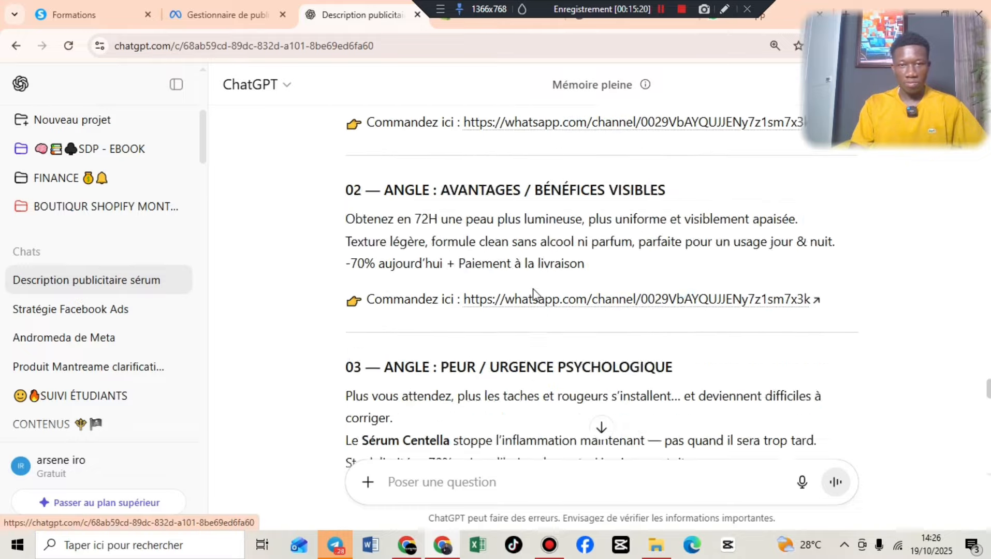
scroll(536, 300, "up", 20)
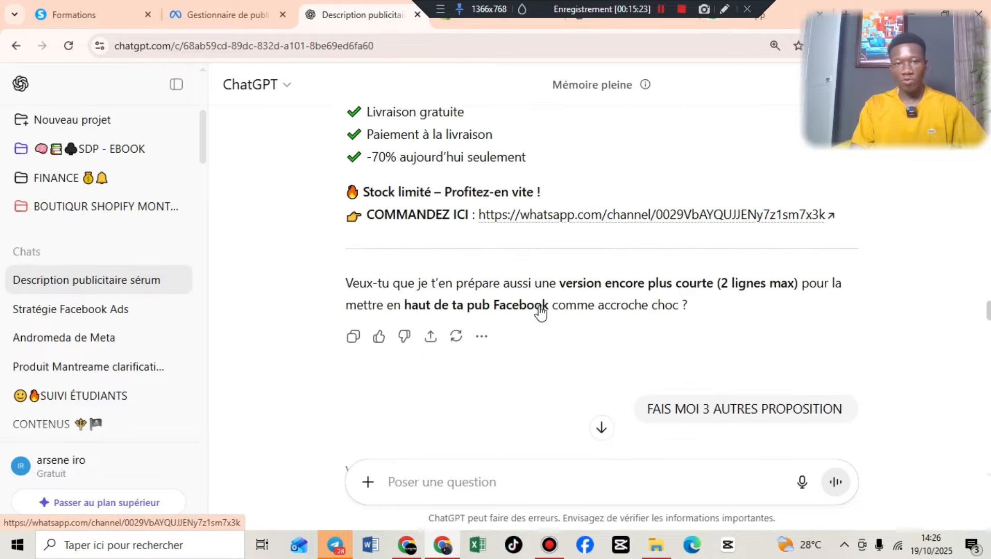
scroll(541, 313, "up", 4)
scroll(542, 316, "down", 6)
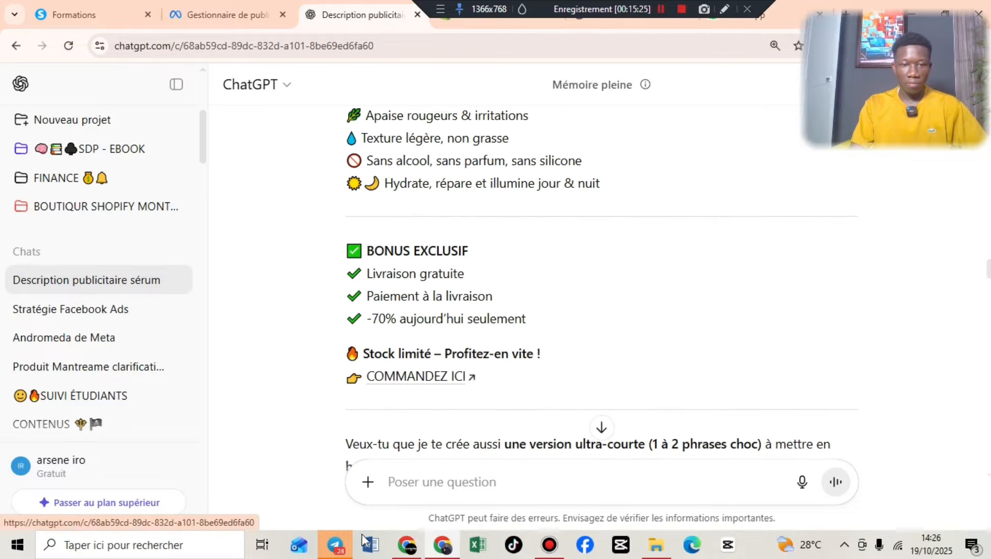
- Switch to Telegram and read the ECOM SIMPLIFIE( créatives ) group's ChatGPT prompts, up to PROMPT 3 for Facebook ad descriptions
left_click(336, 545)
scroll(746, 311, "up", 3)
scroll(745, 311, "up", 5)
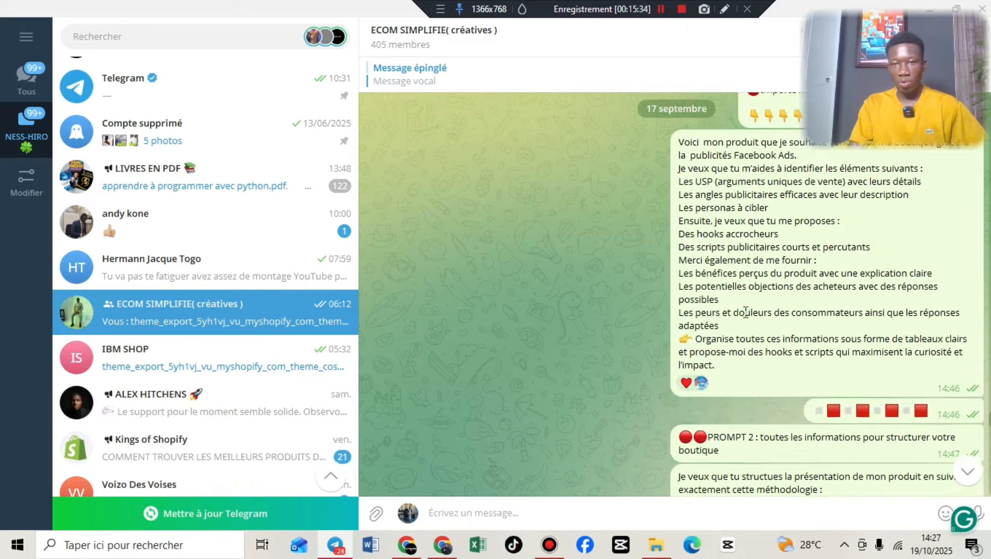
scroll(745, 310, "up", 4)
scroll(660, 286, "down", 2)
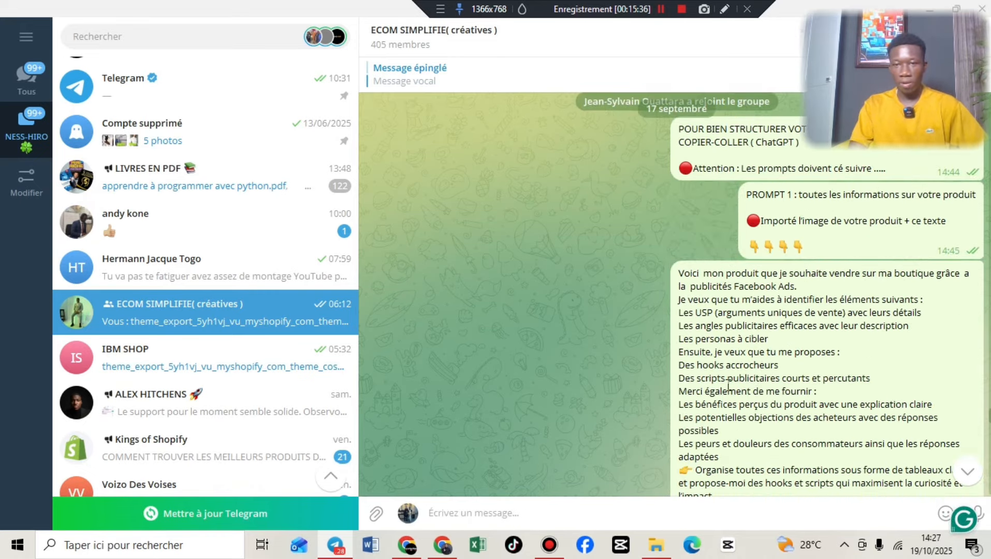
scroll(743, 273, "down", 1)
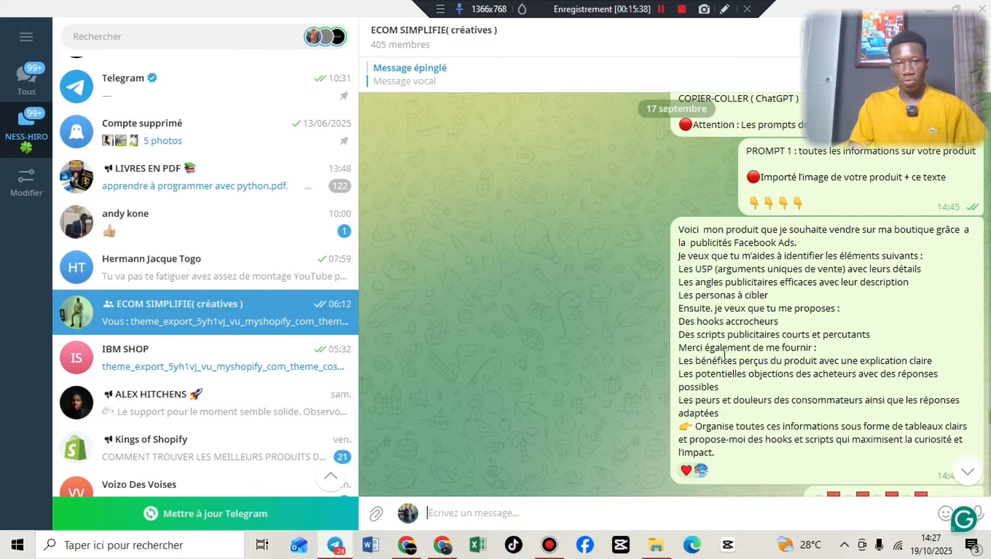
scroll(746, 327, "down", 6)
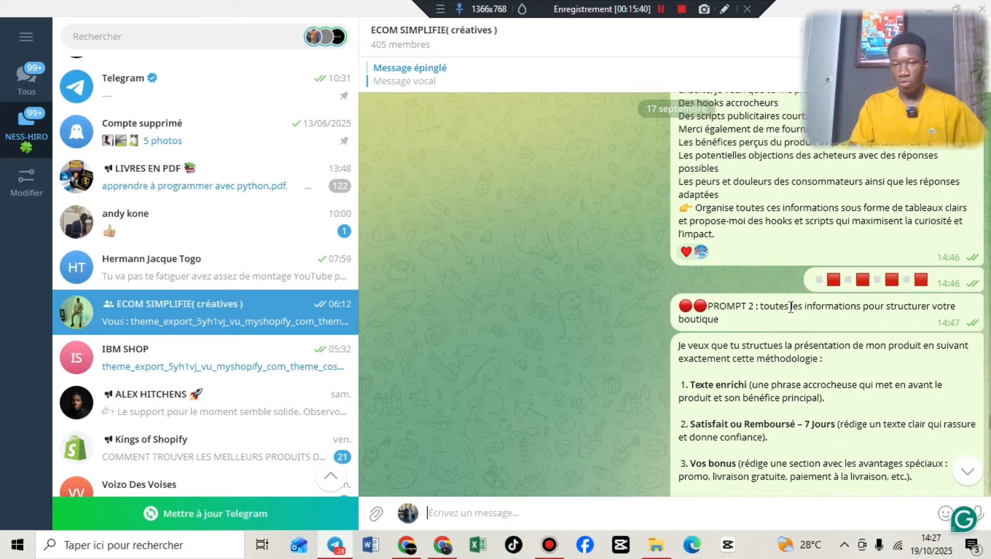
scroll(860, 324, "down", 10)
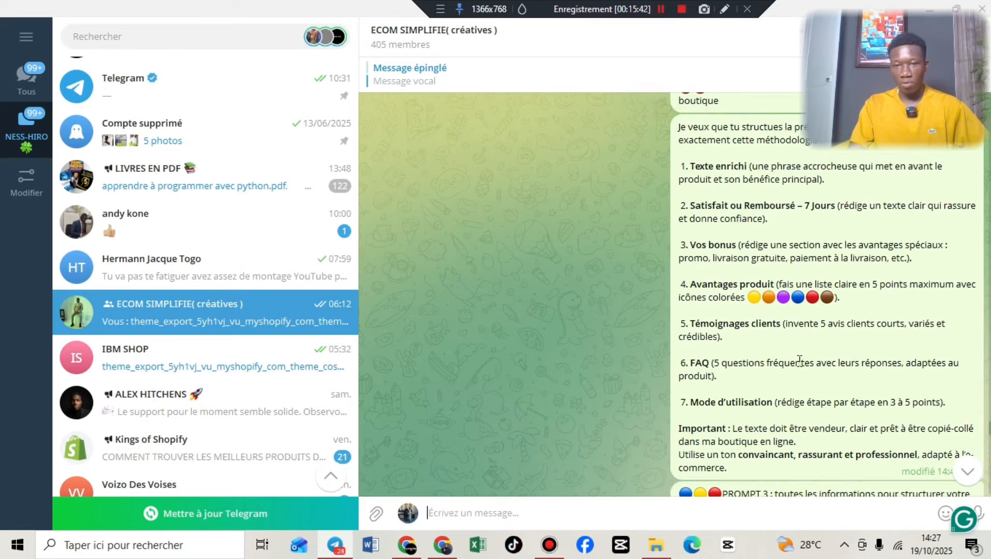
scroll(784, 353, "down", 3)
scroll(783, 359, "up", 4)
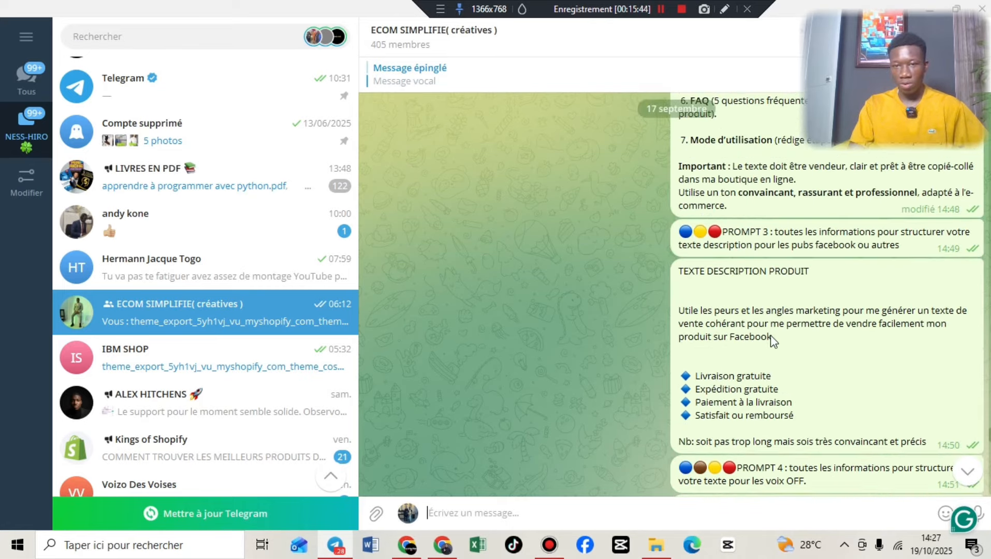
left_click_drag(690, 271, 755, 342)
left_click(755, 343)
scroll(633, 252, "down", 2)
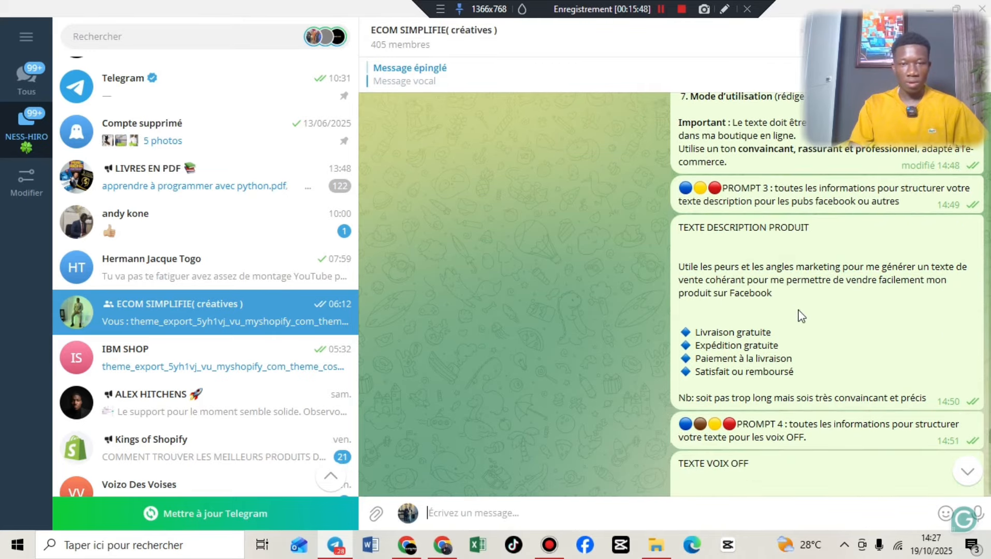
- Switch back to ChatGPT and copy the serum ad text from "Visage éclatant en 72H avec le SÉRUM CENTELLA" through "COMMANDEZ ICI"
left_click(443, 543)
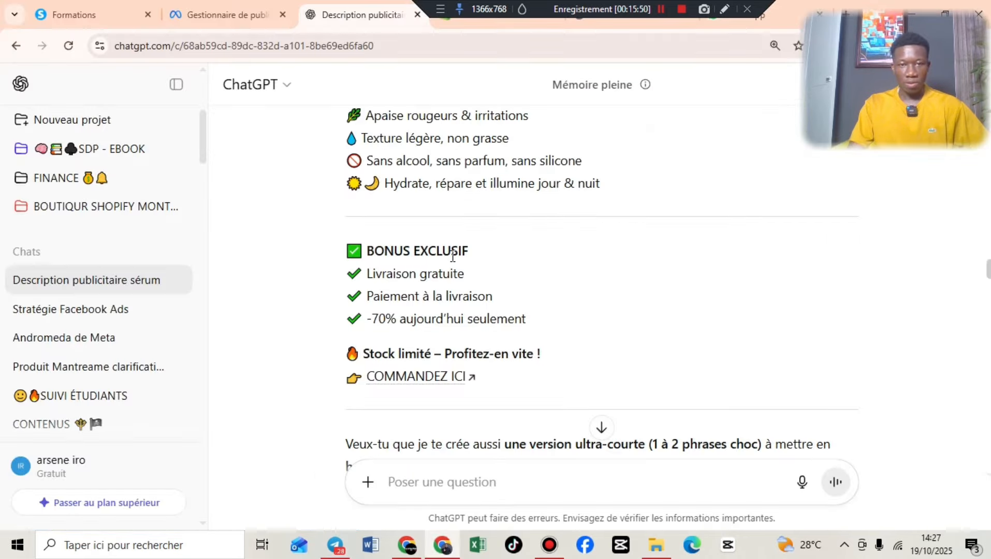
scroll(450, 262, "up", 5)
scroll(449, 262, "down", 2)
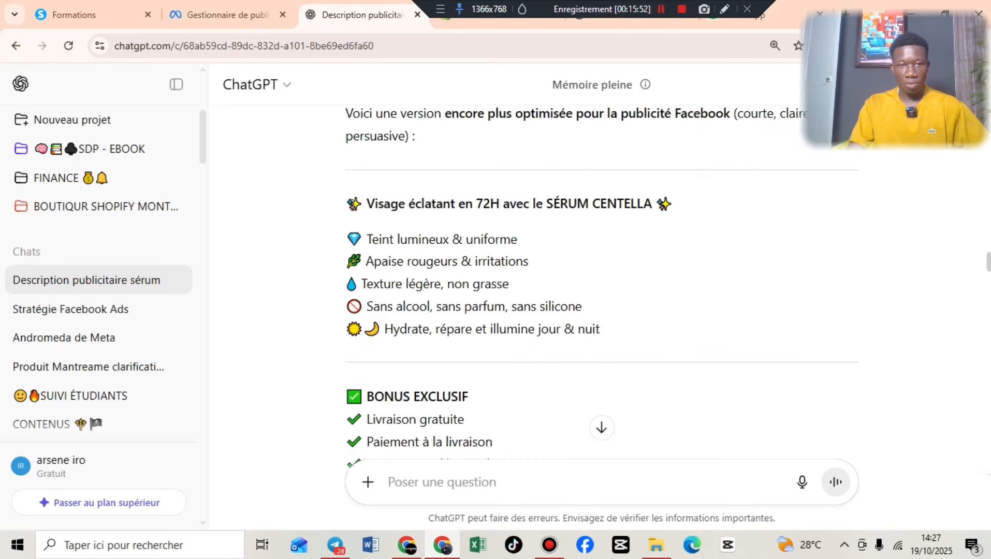
left_click_drag(345, 203, 471, 211)
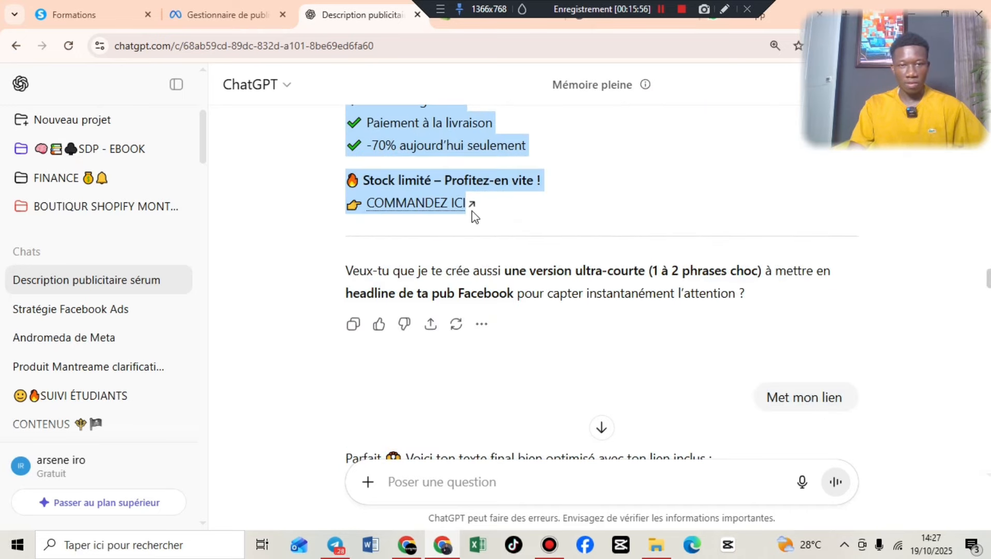
right_click(489, 181)
left_click(492, 196)
- Switch to Meta Ads Manager, paste the copied serum text as the ad's primary text and check it
left_click(213, 15)
left_click(304, 156)
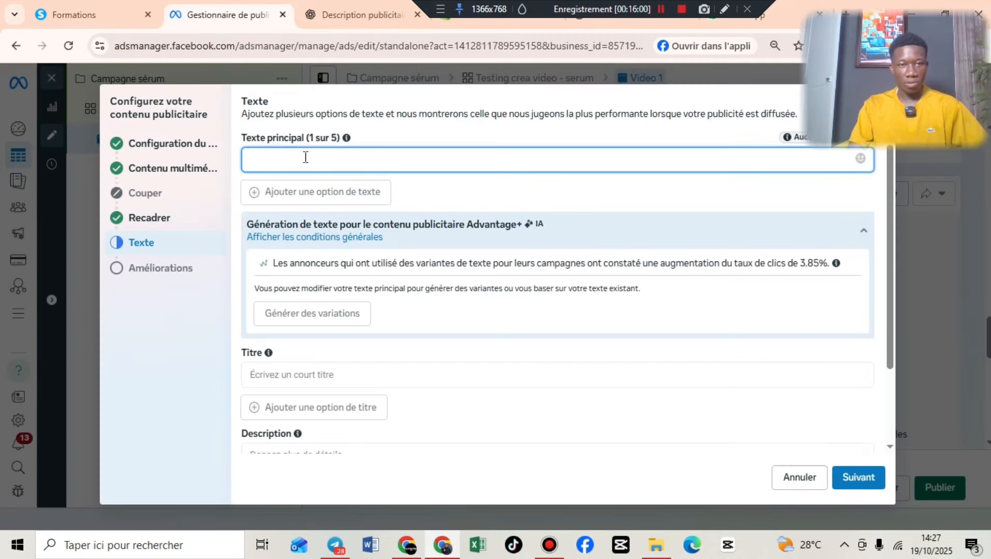
key("ctrl+v")
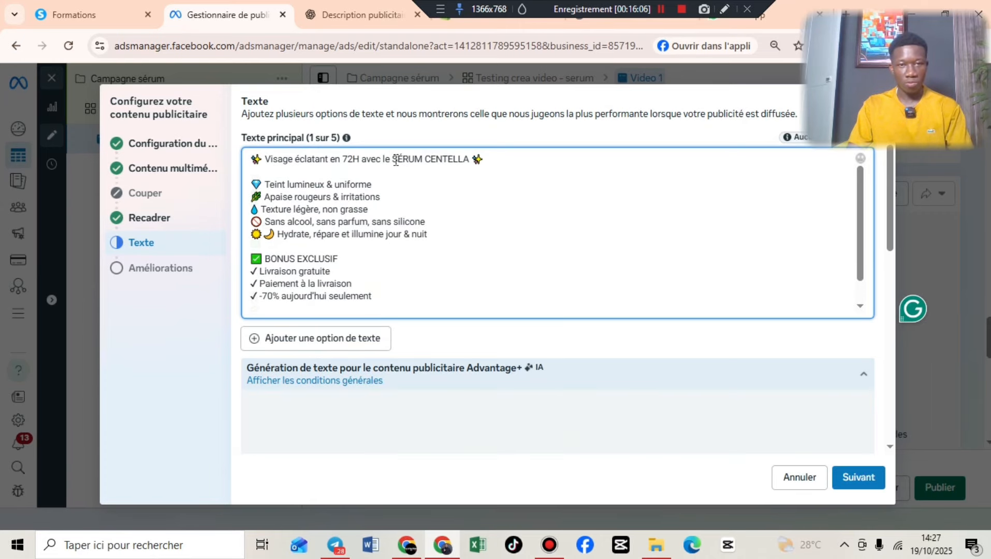
scroll(444, 163, "down", 2)
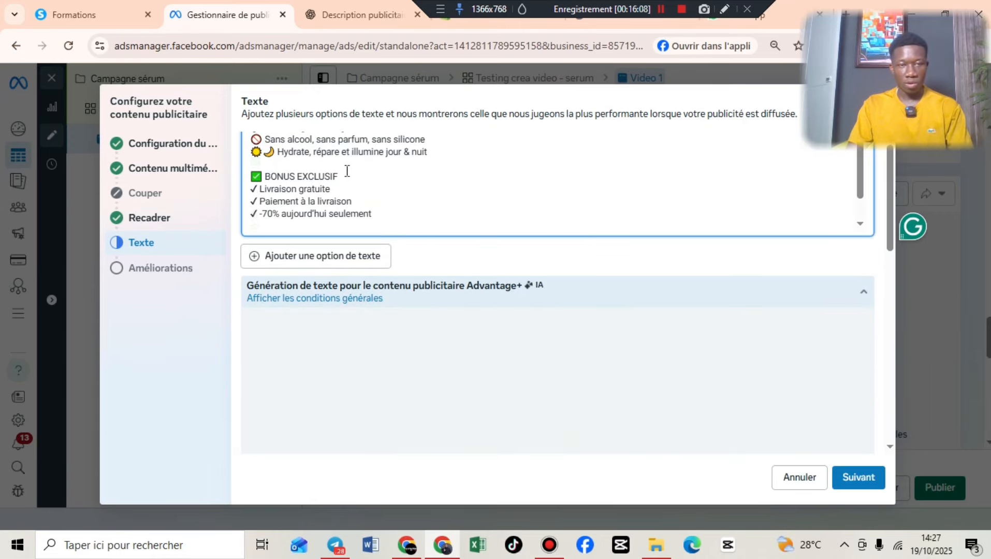
scroll(275, 184, "up", 2)
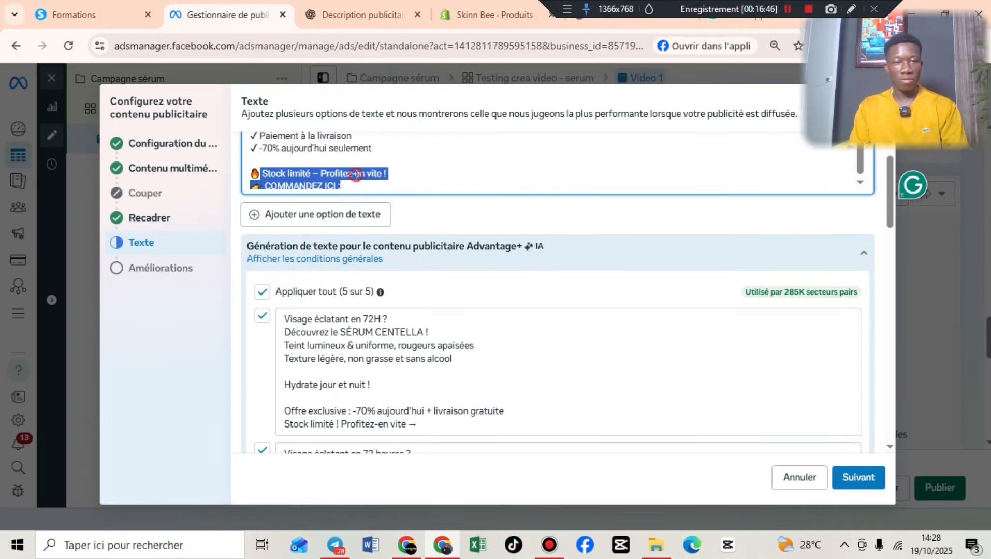
- Delete the closing "COMMANDEZ ICI" line, including its pointing-hand emoji, from the primary text
left_click(349, 261)
key("BackSpace")
key("BackSpace")
key("BackSpace")
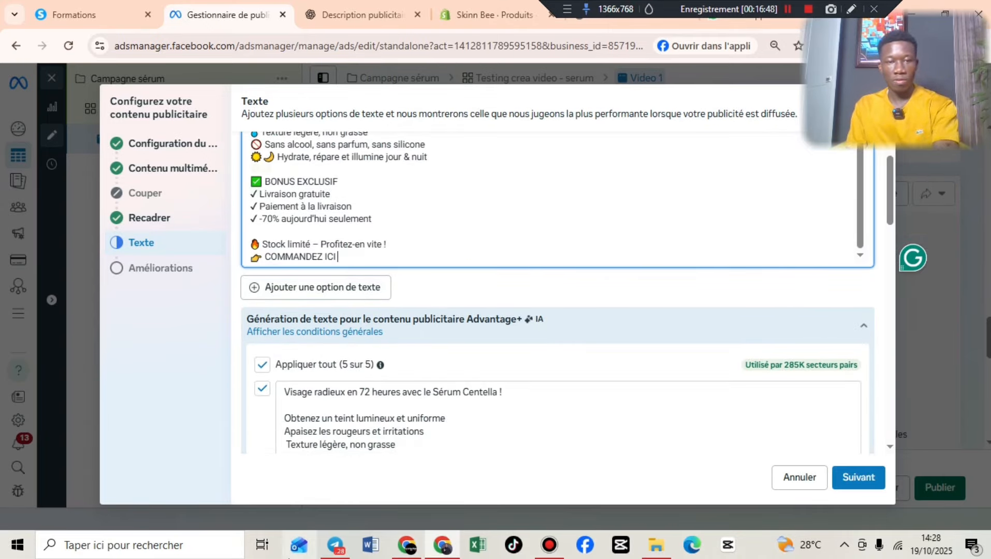
key("BackSpace")
key("BackSpace")
key("BackSpace")
key("BackSpace")
key("BackSpace")
key("BackSpace")
key("BackSpace")
key("BackSpace")
key("BackSpace")
key("BackSpace")
key("BackSpace")
key("BackSpace")
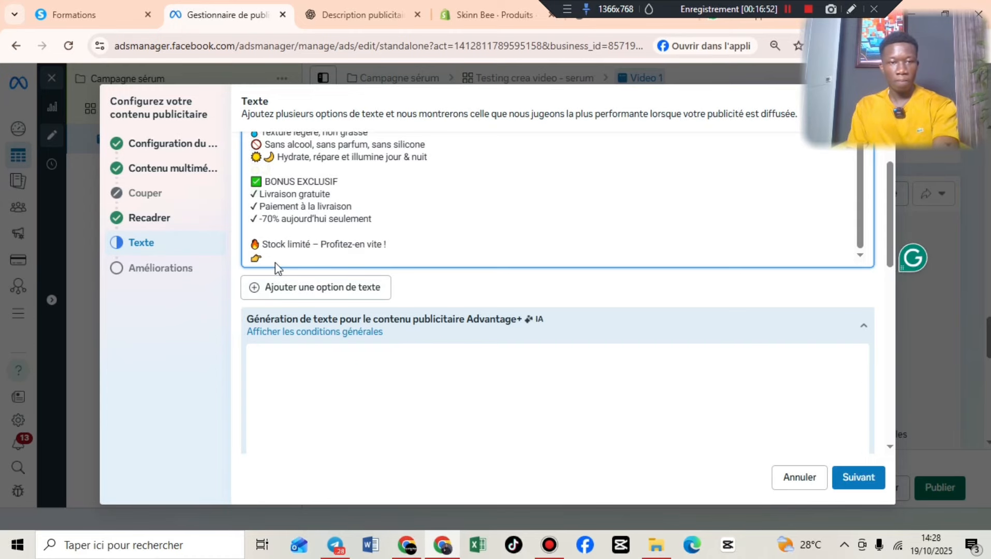
key("BackSpace")
key("BackSpace")
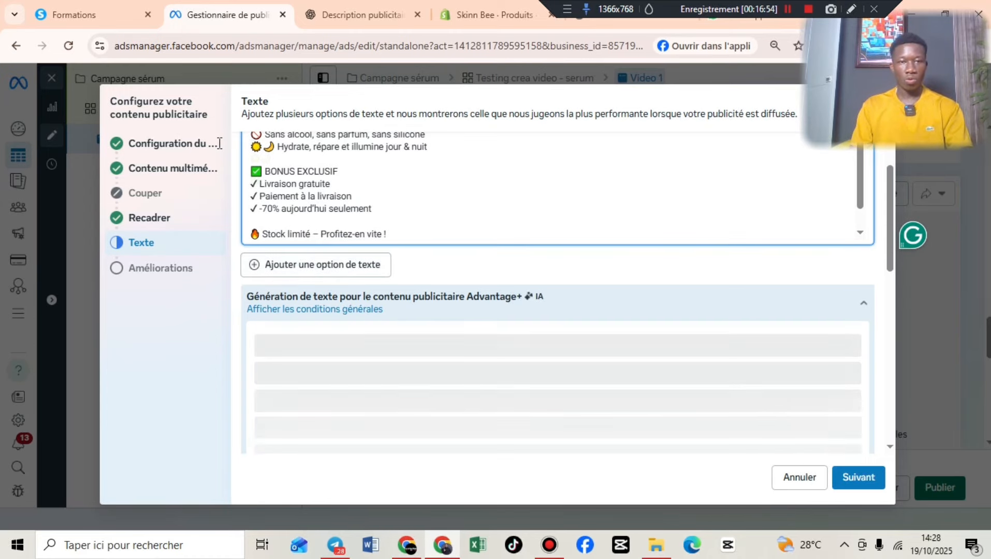
- Examine the Advantage+ generated variations of the primary text, down to the title and description fields
scroll(327, 197, "up", 1)
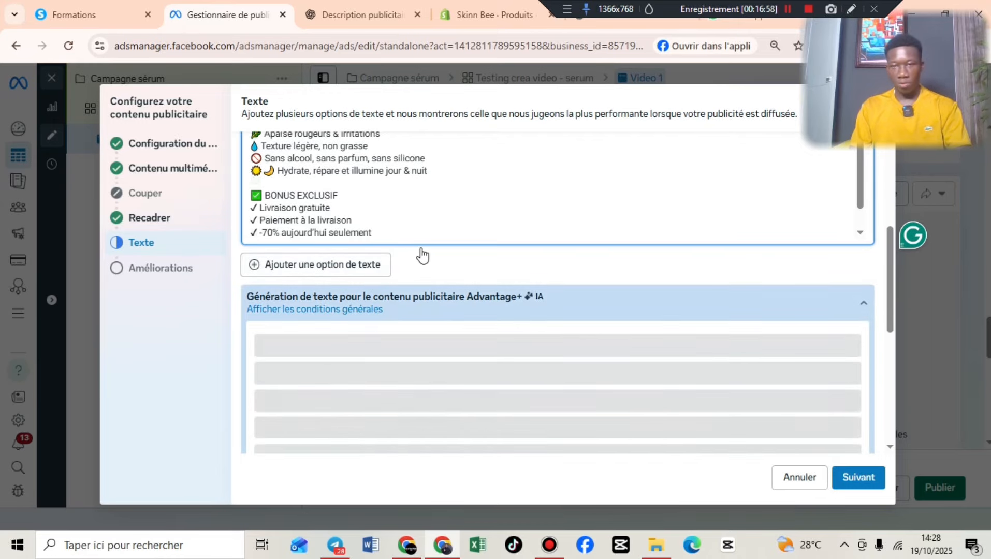
scroll(456, 268, "down", 4)
scroll(467, 275, "up", 1)
scroll(456, 275, "up", 2)
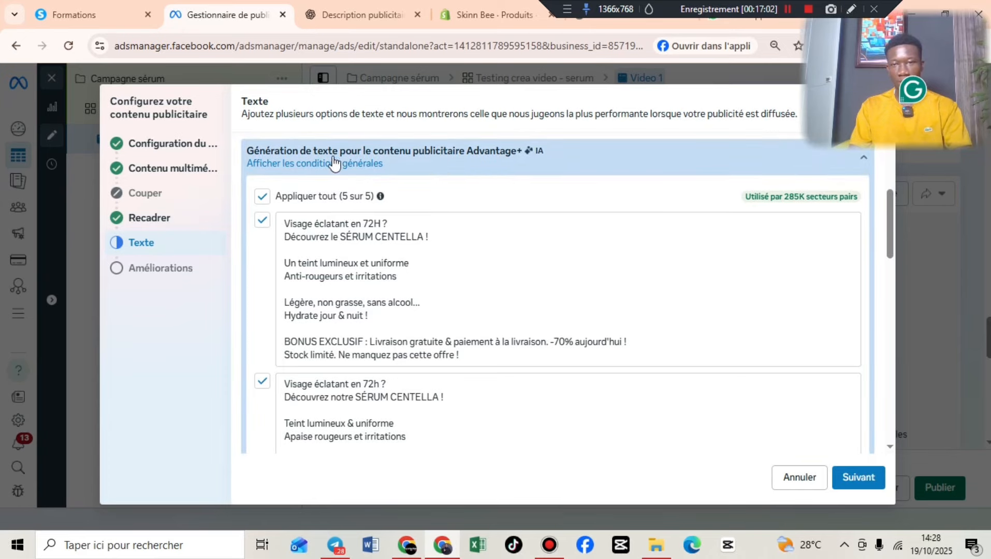
scroll(390, 263, "down", 5)
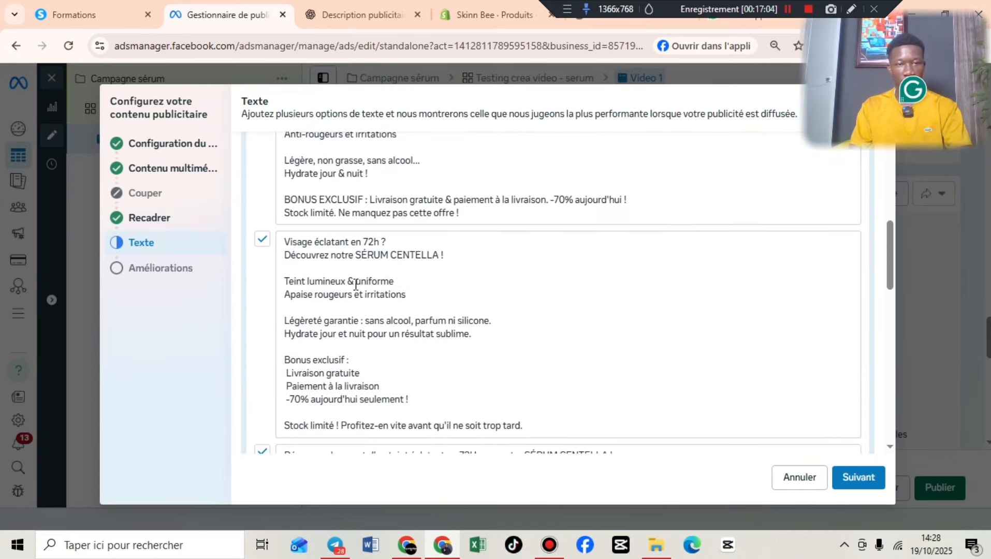
scroll(415, 301, "up", 8)
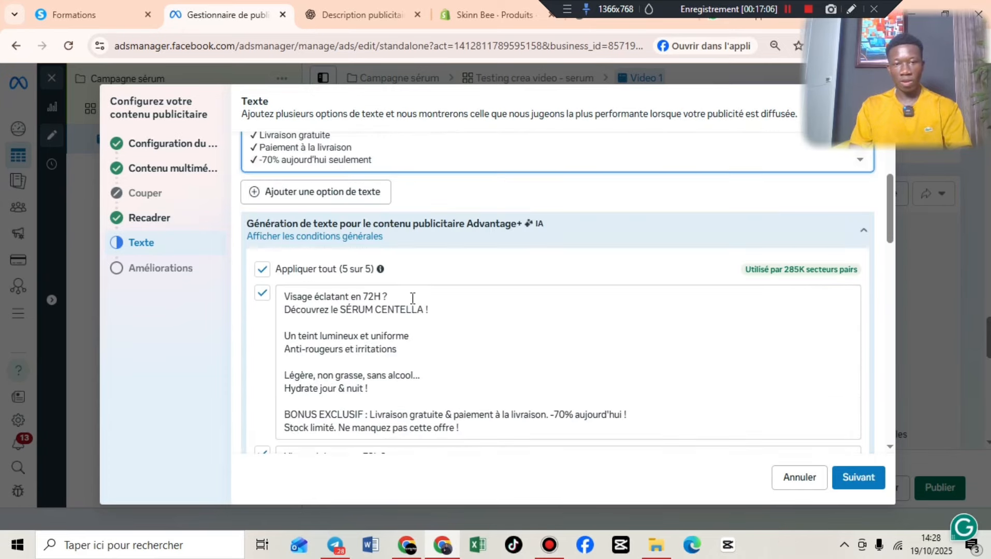
scroll(393, 321, "down", 4)
scroll(386, 316, "down", 3)
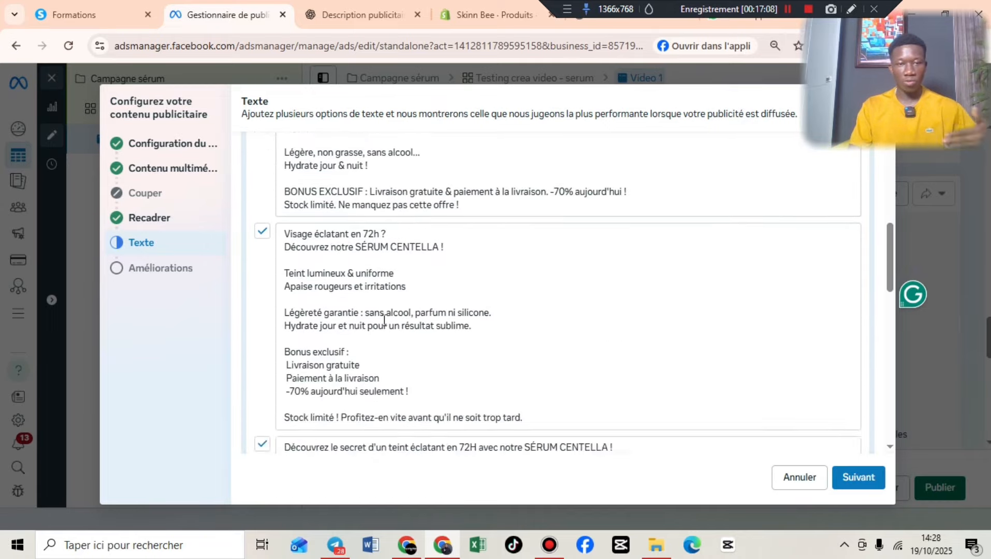
scroll(383, 317, "up", 6)
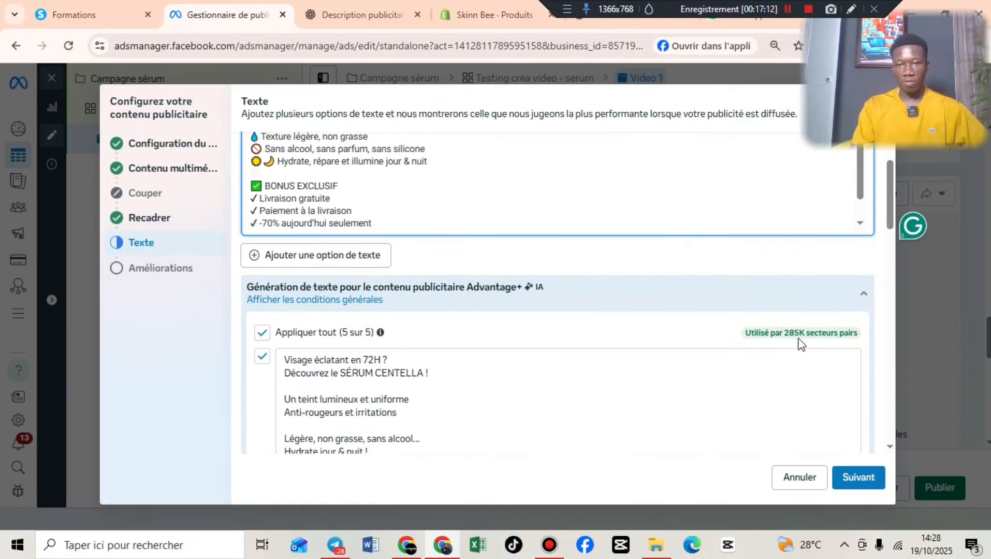
scroll(461, 254, "down", 3)
scroll(381, 349, "down", 5)
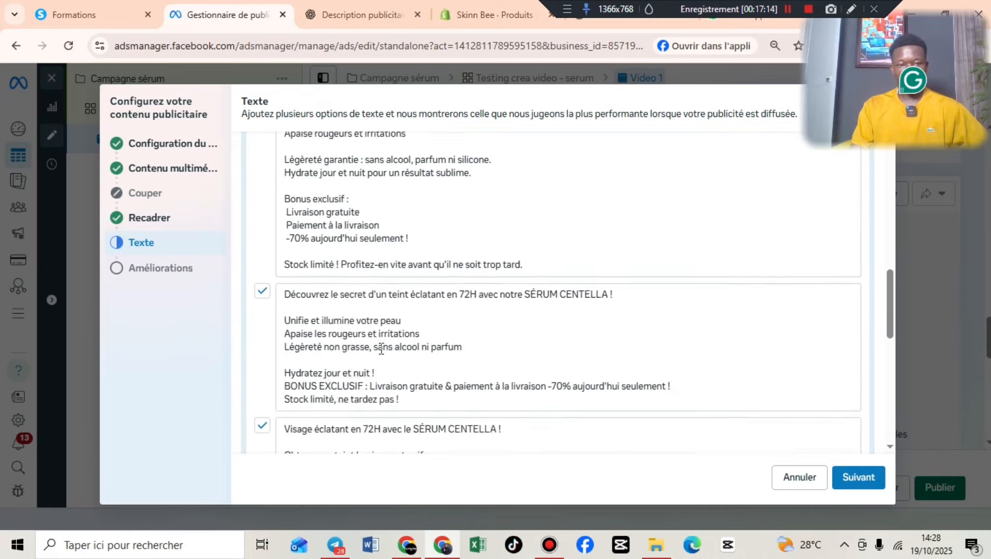
scroll(381, 350, "down", 5)
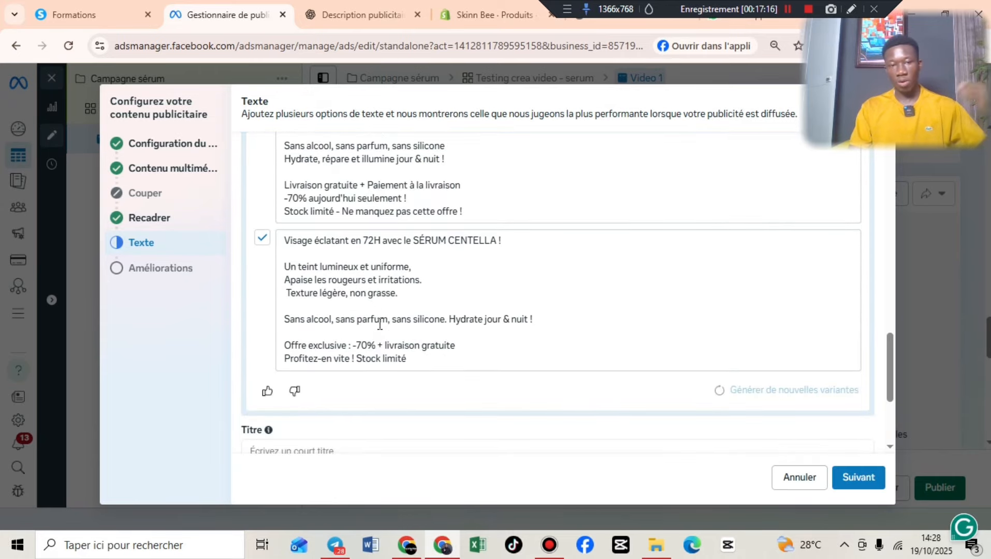
scroll(380, 325, "down", 3)
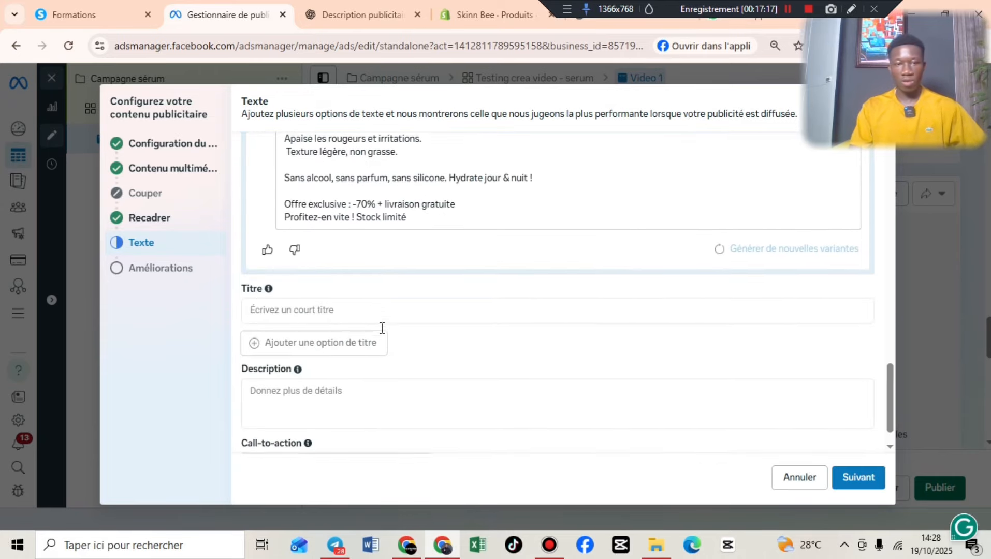
- Enter "PROMO 24h" as the ad's title
left_click(273, 306)
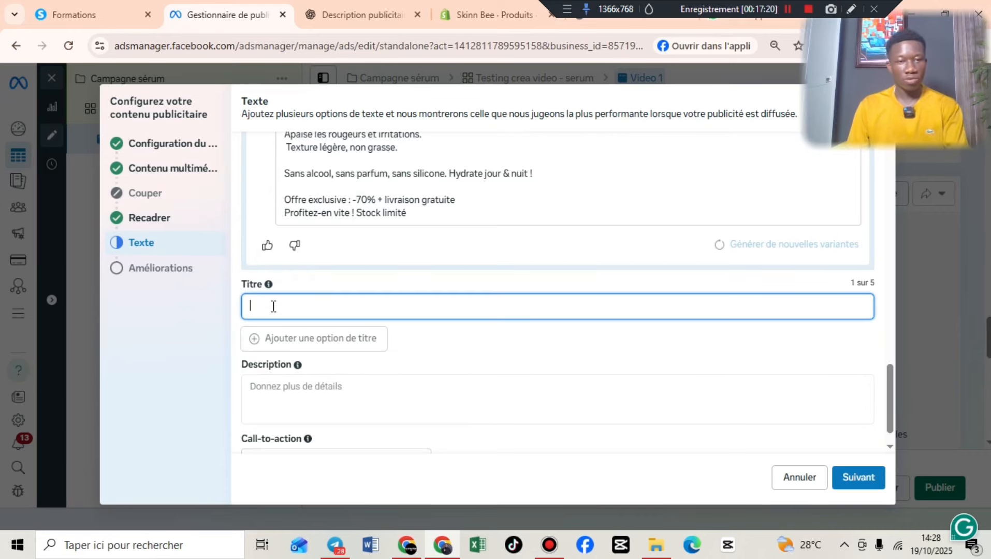
type("FROMO 24")
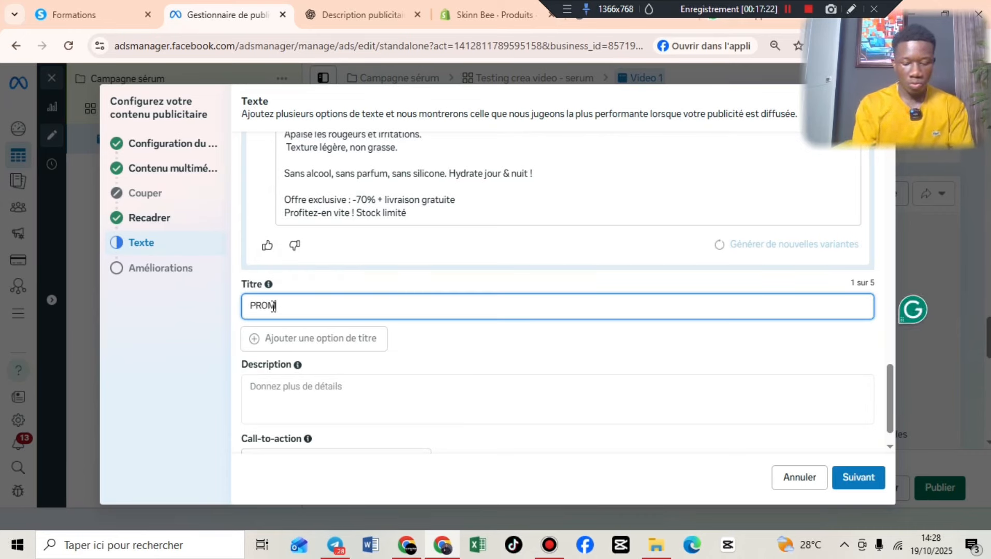
type("h")
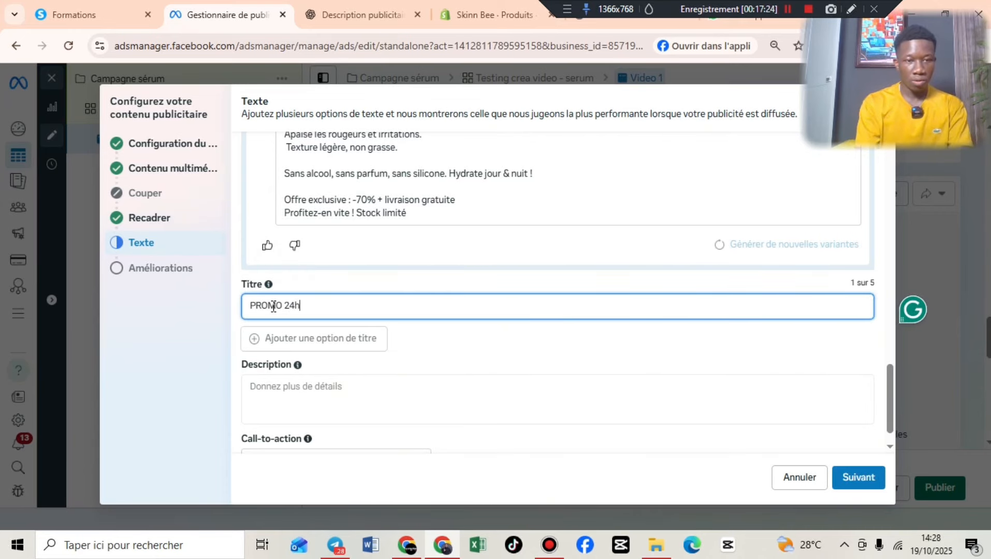
left_click(333, 268)
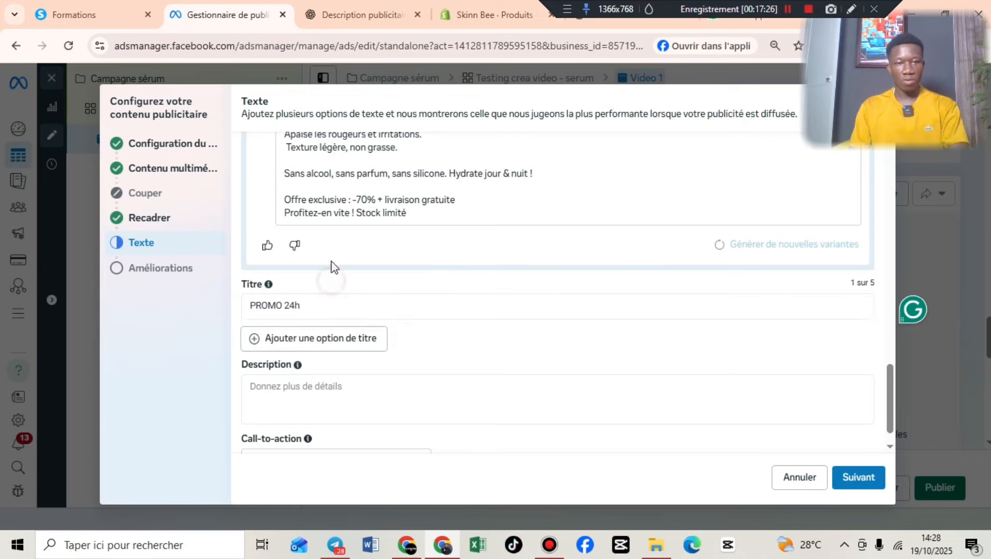
- Copy the green check-mark emoji before "BONUS EXCLUSIF" in the primary text and paste it in front of the ad title
scroll(335, 254, "up", 6)
scroll(337, 240, "up", 8)
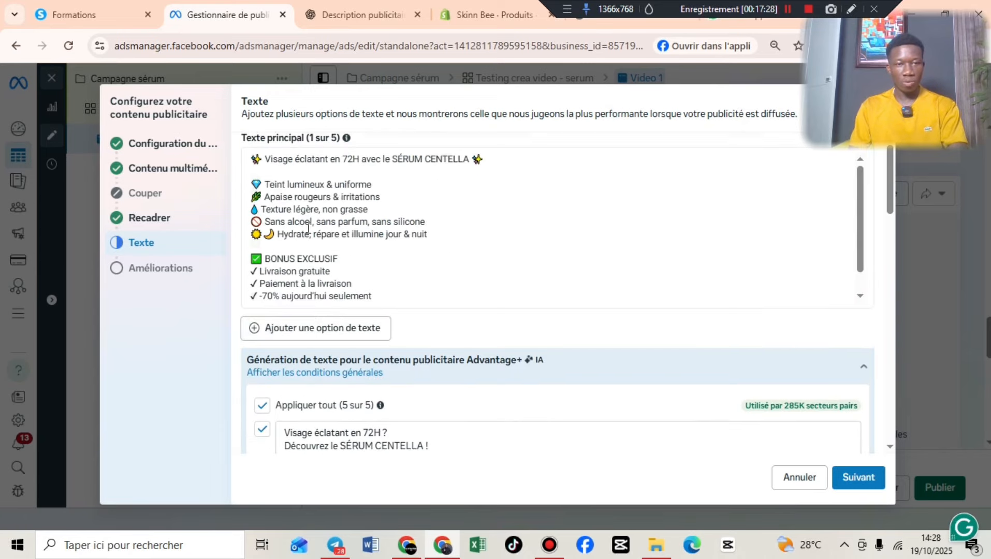
left_click(257, 259)
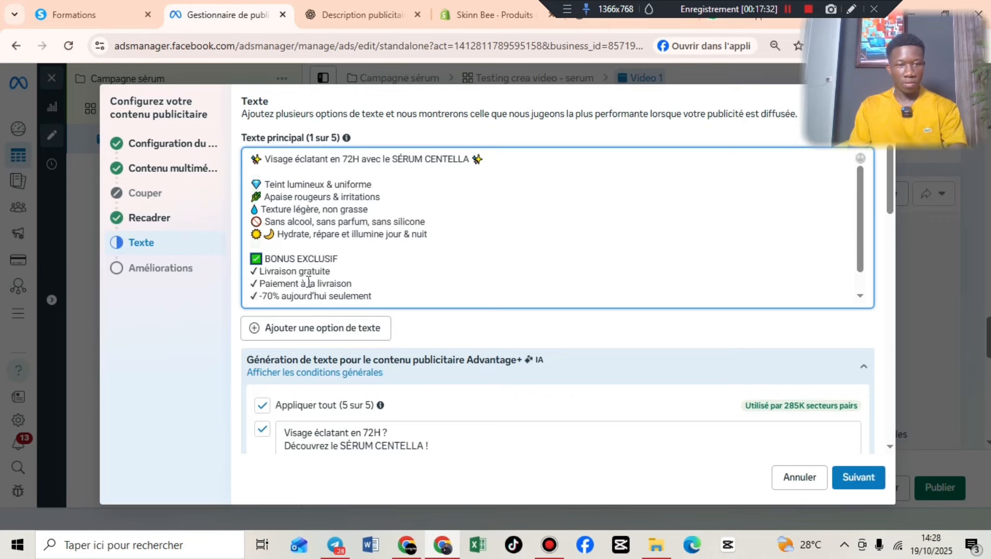
scroll(313, 347, "down", 10)
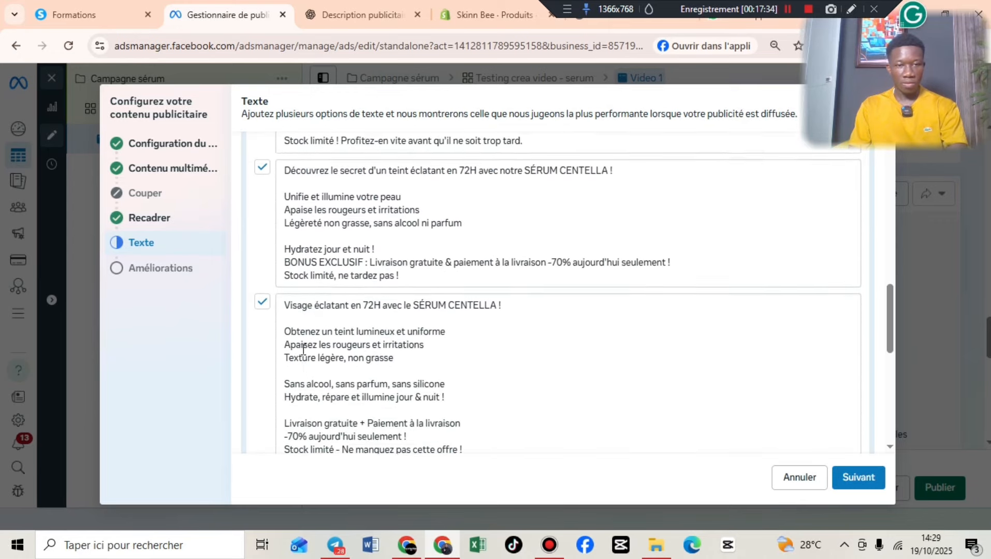
scroll(303, 349, "down", 8)
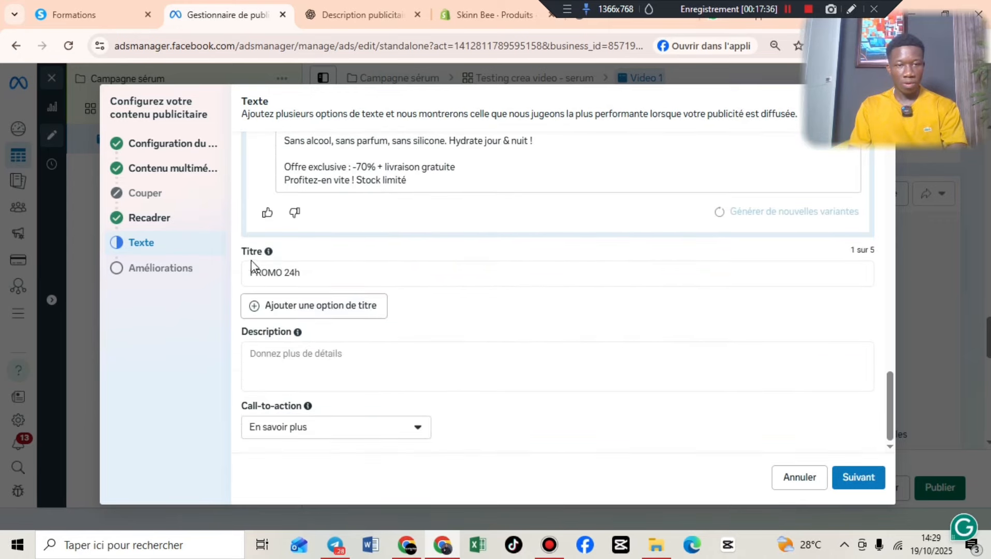
left_click(251, 274)
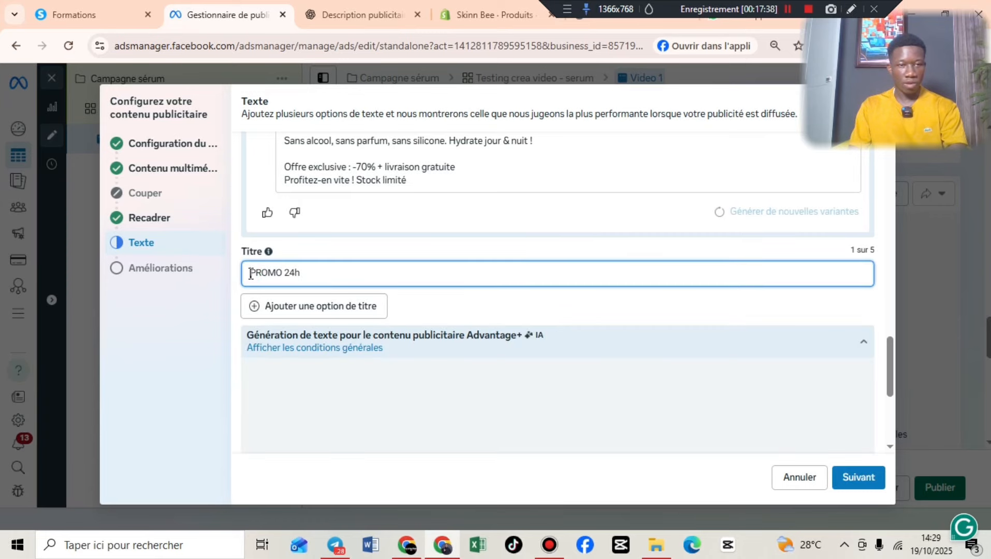
type("✅")
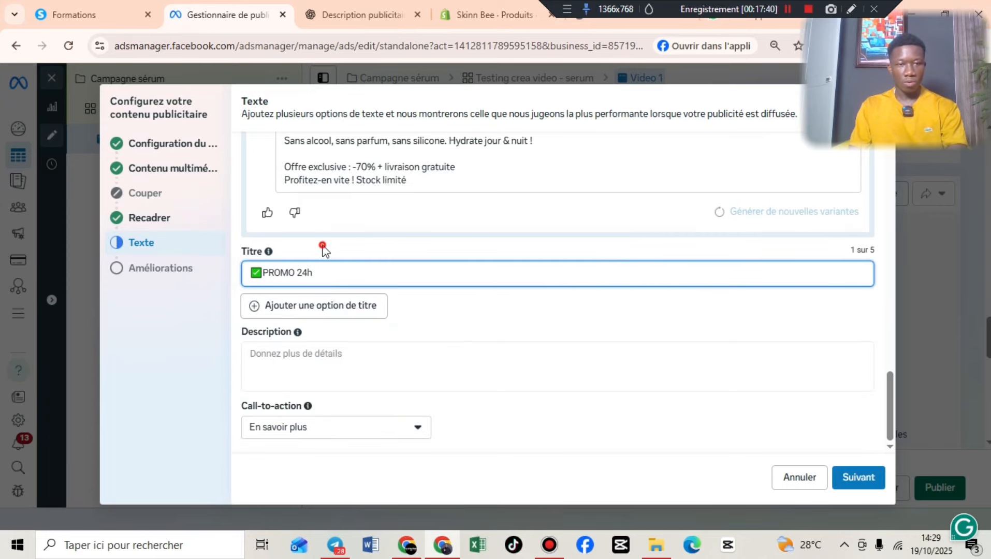
left_click(322, 246)
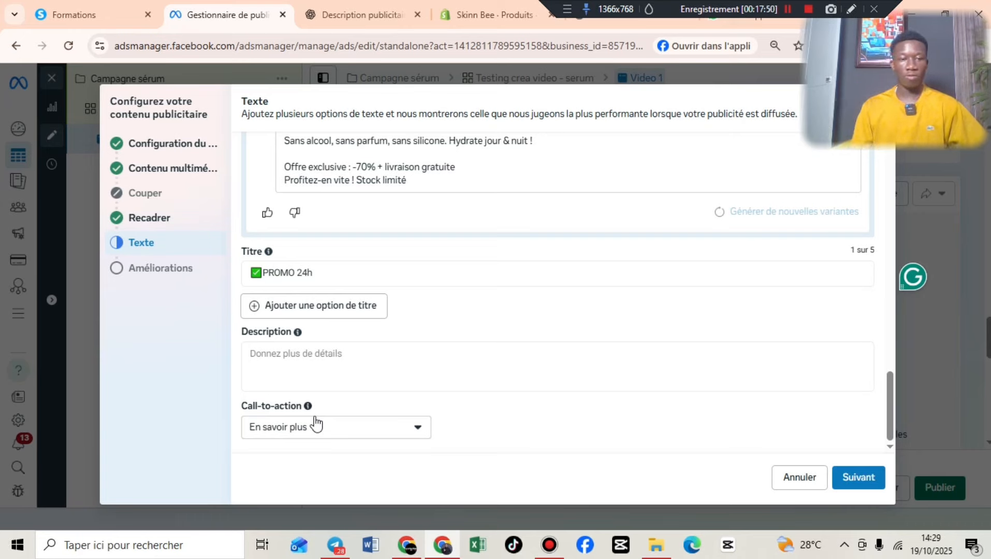
- Set the ad's call-to-action to Commander
left_click(272, 427)
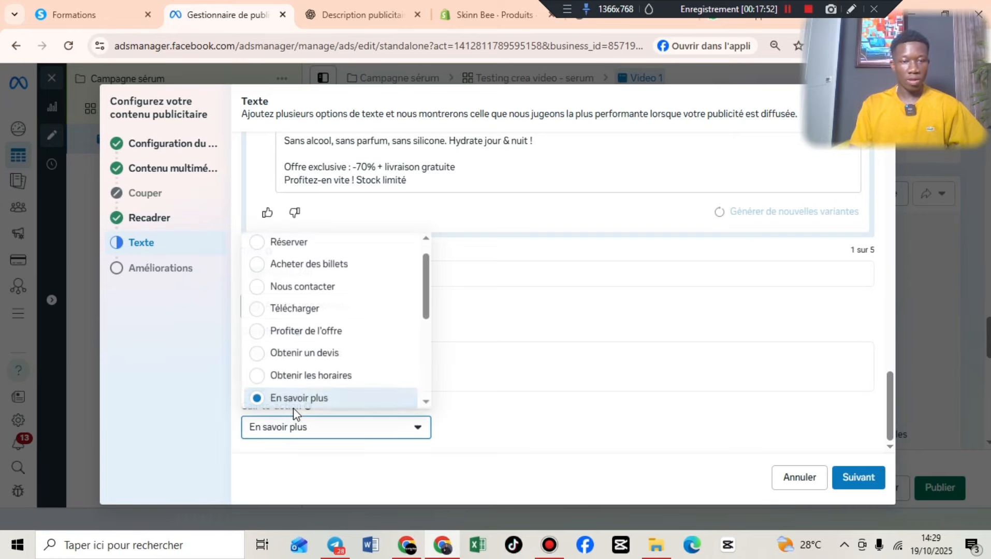
scroll(291, 290, "down", 2)
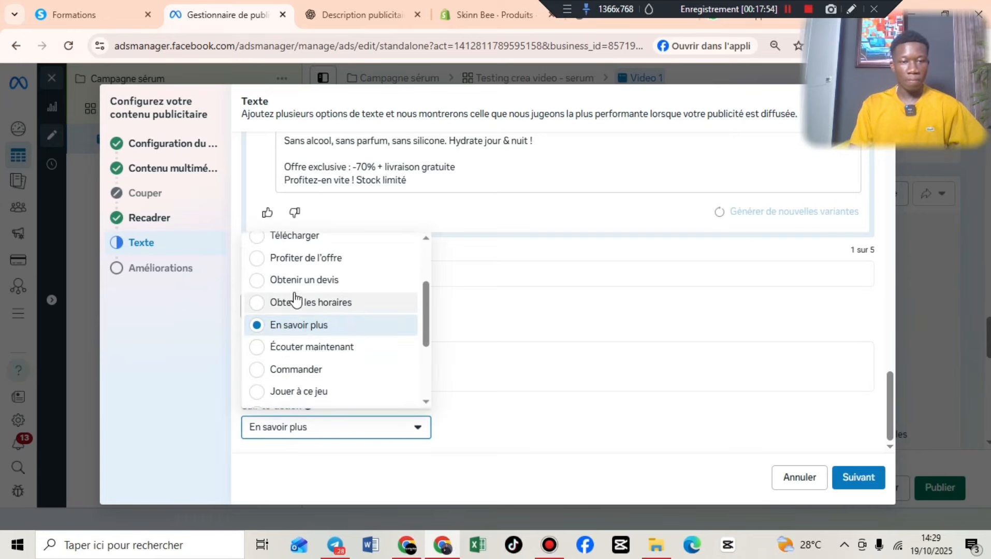
left_click(293, 300)
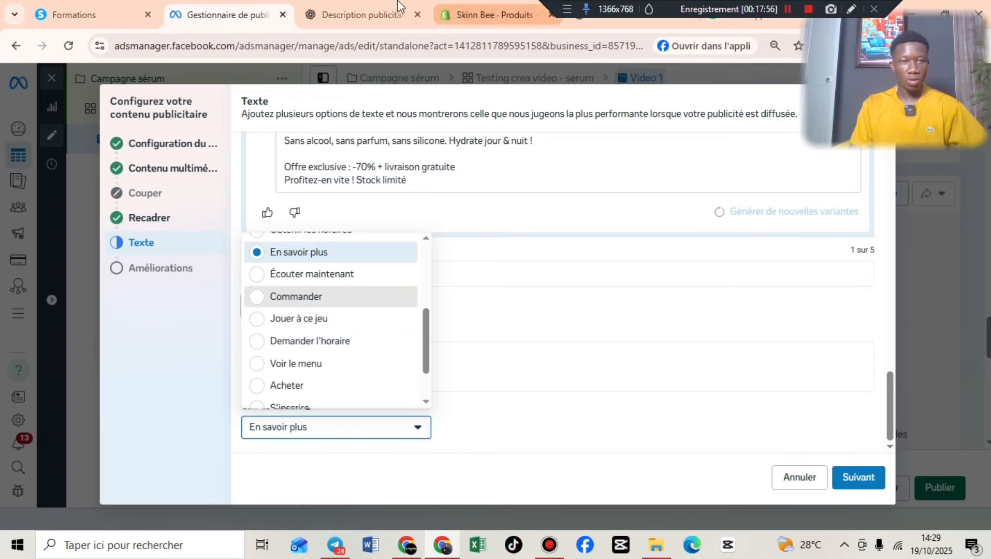
- Switch to Shopify to check the Centella SKIN1004 serum's product page address, and return to Meta Ads Manager
left_click(491, 15)
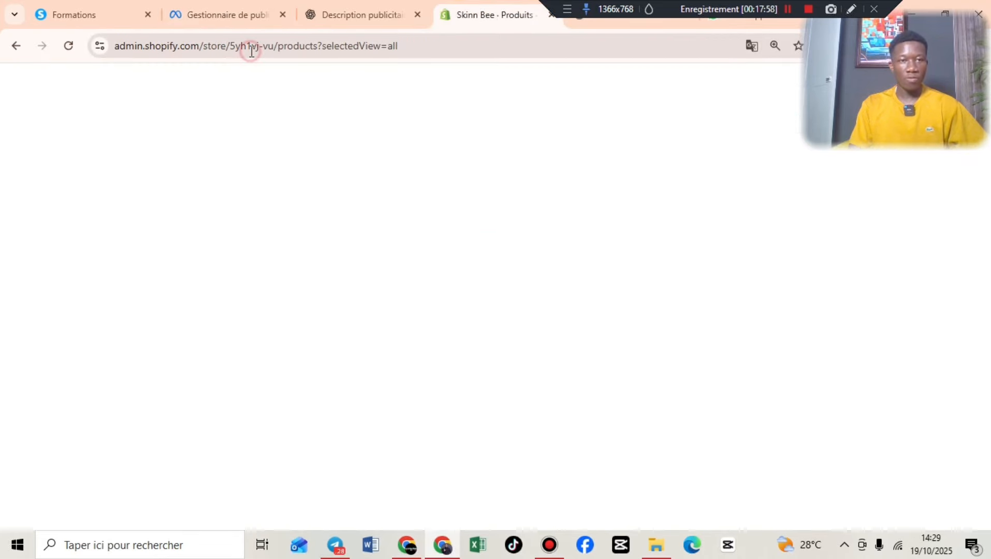
left_click(251, 50)
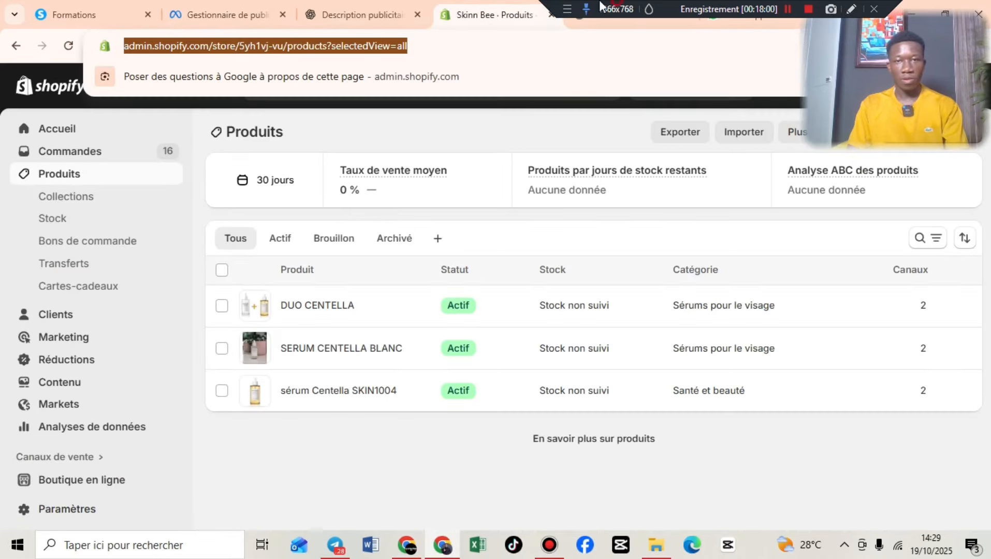
left_click(630, 15)
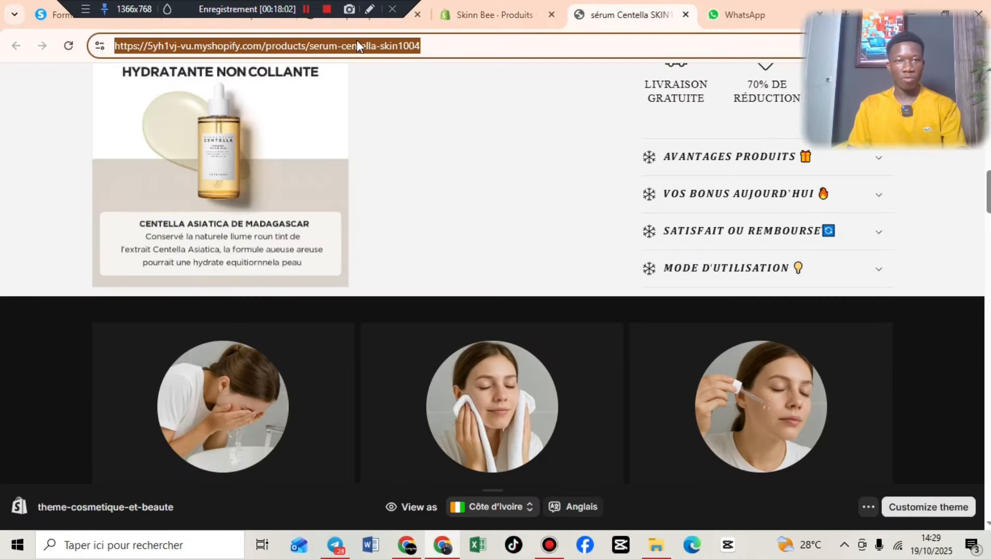
left_click_drag(227, 9, 584, 10)
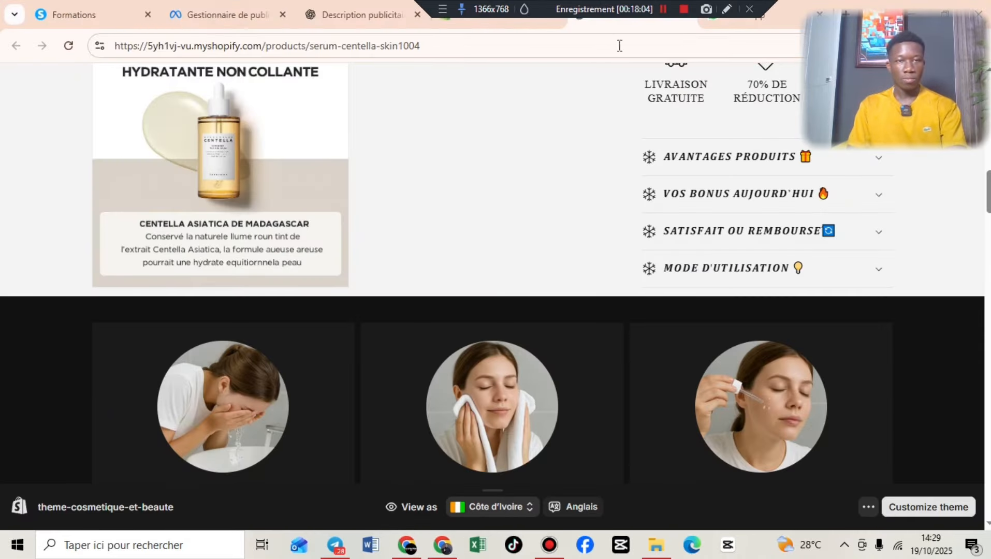
left_click(226, 13)
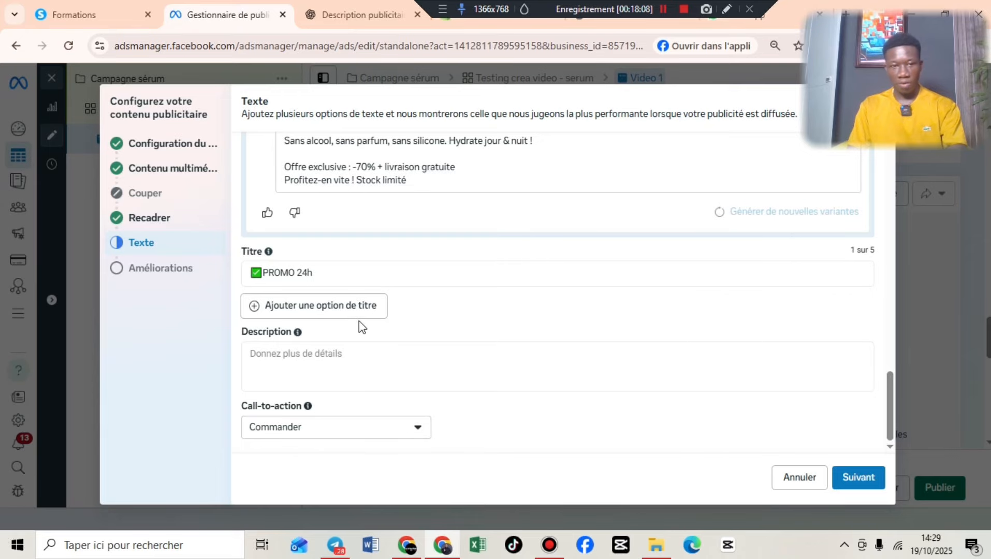
- Review the ad texts and complete the content setup, keeping the Advantage+ enhancements as proposed
scroll(358, 321, "up", 15)
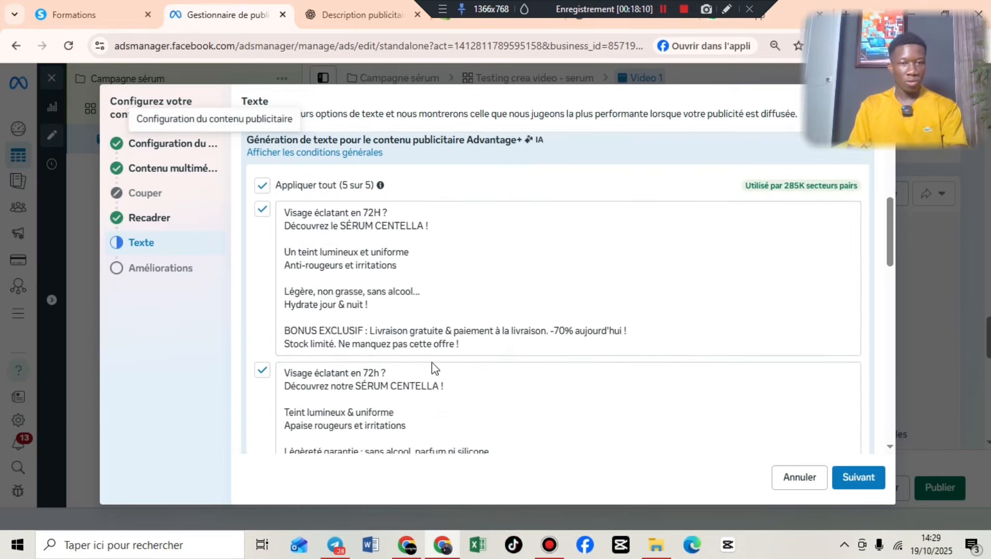
scroll(434, 368, "down", 15)
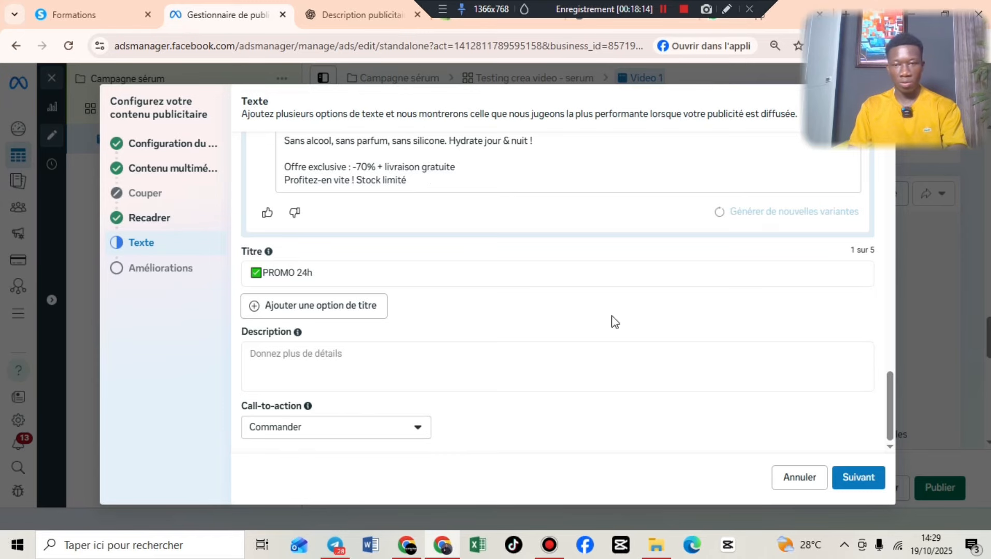
left_click(859, 479)
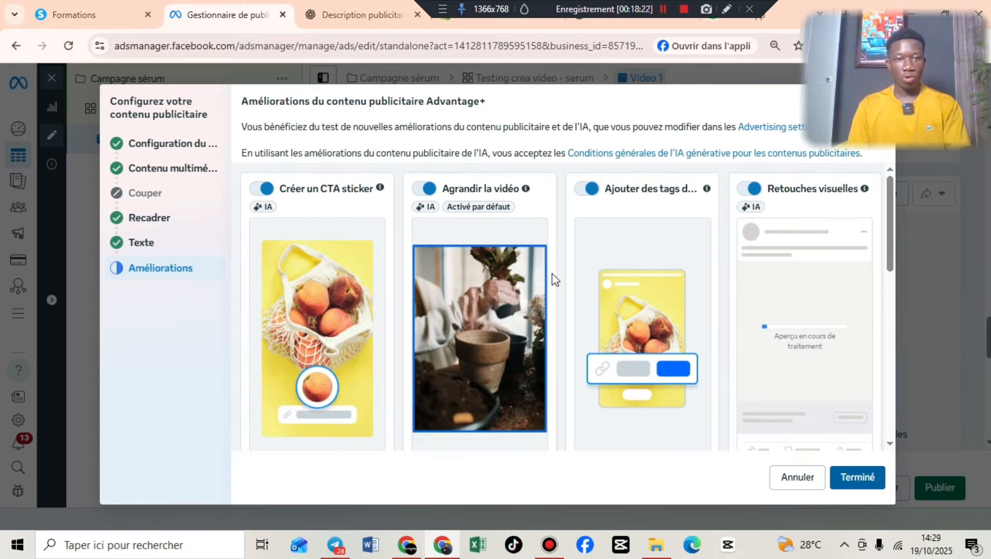
scroll(712, 334, "down", 5)
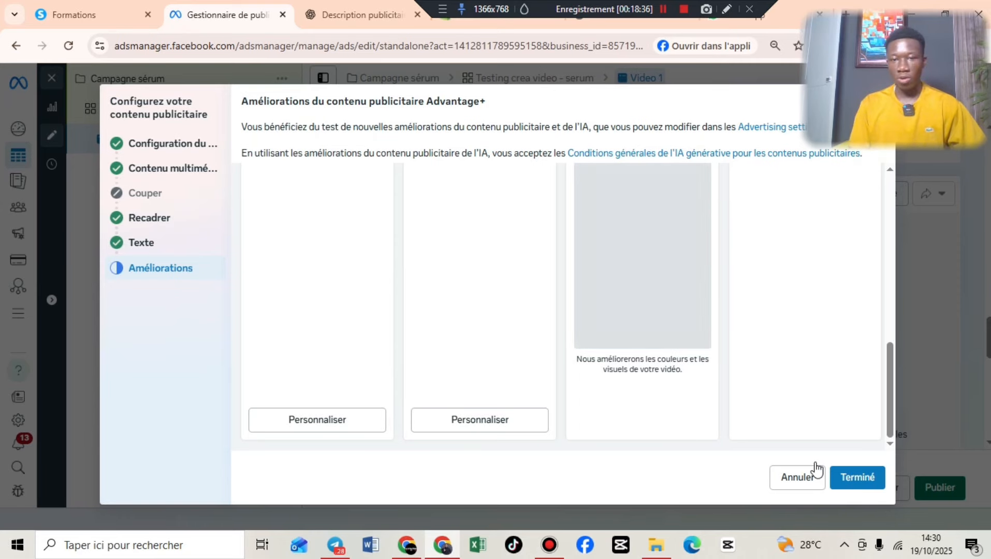
left_click(858, 479)
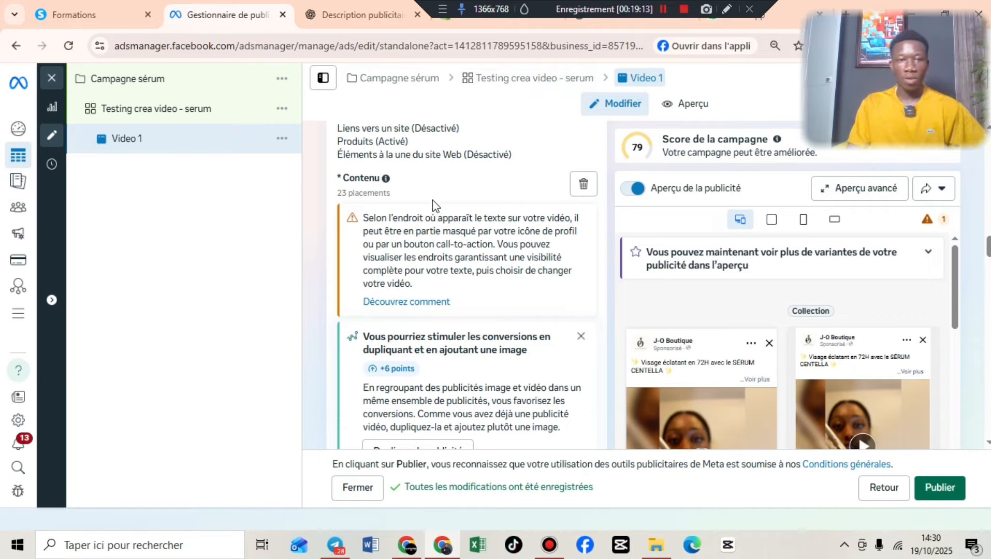
- Examine the Video 1 ad's preview alongside its destination and content settings, up to the content configuration summary
scroll(434, 205, "down", 3)
scroll(446, 205, "up", 5)
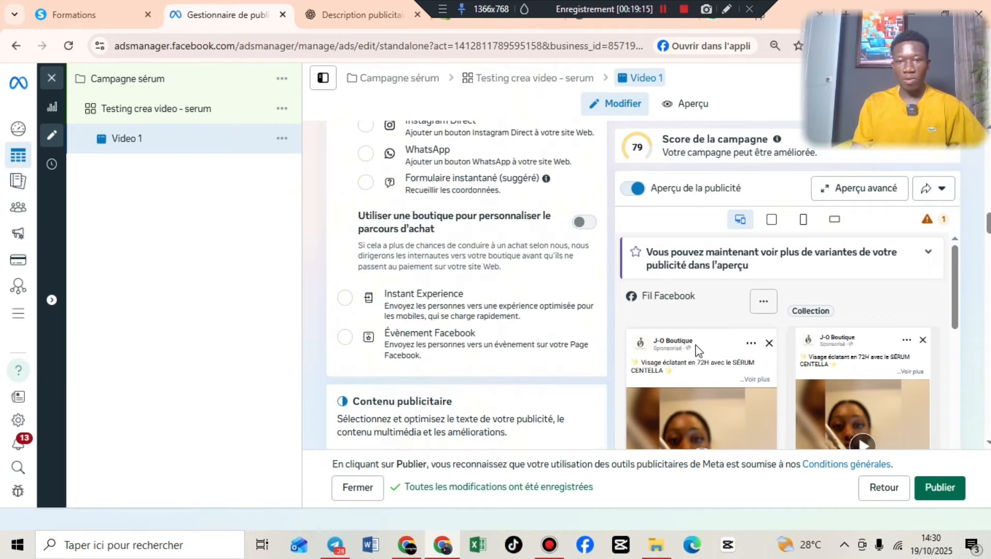
scroll(936, 303, "down", 3)
scroll(755, 335, "up", 3)
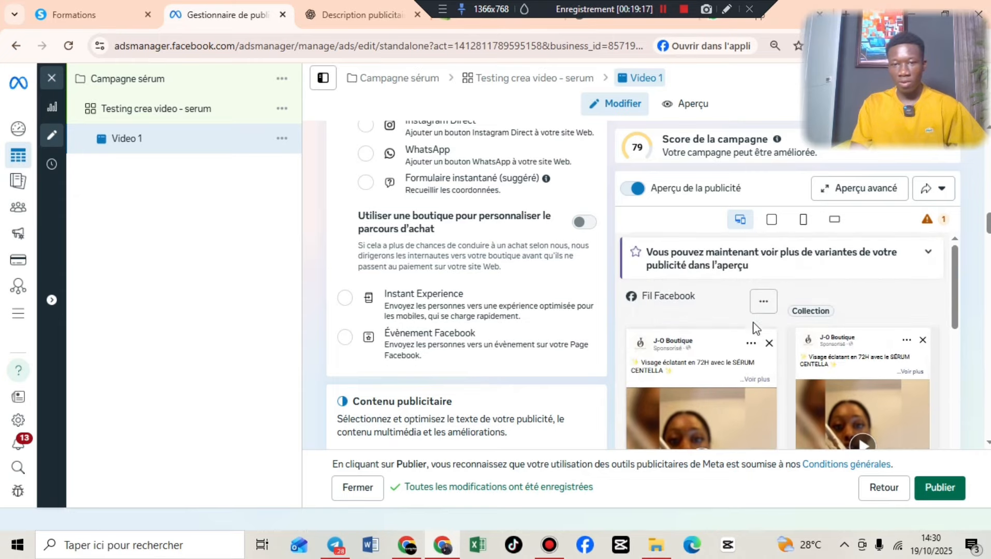
scroll(538, 251, "down", 7)
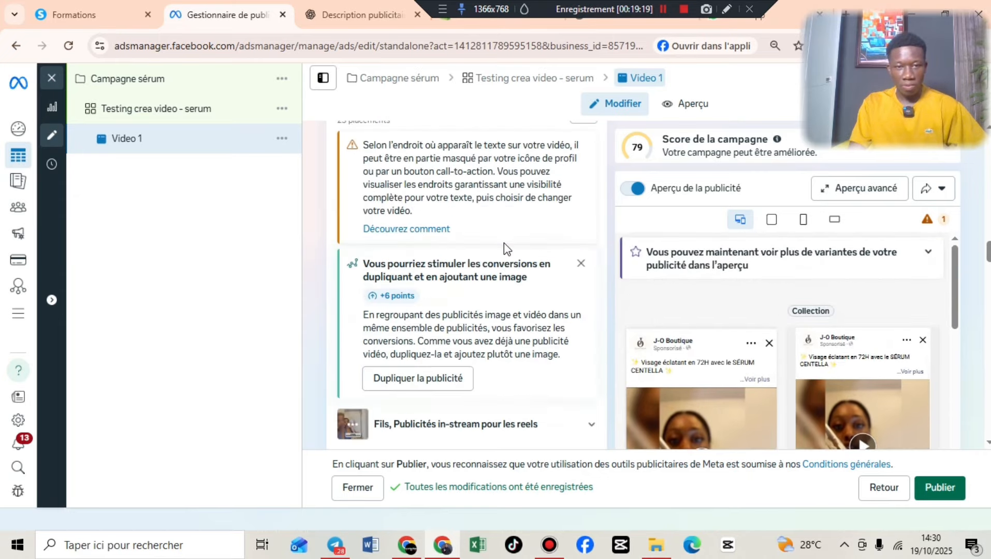
scroll(505, 253, "down", 3)
scroll(507, 258, "up", 5)
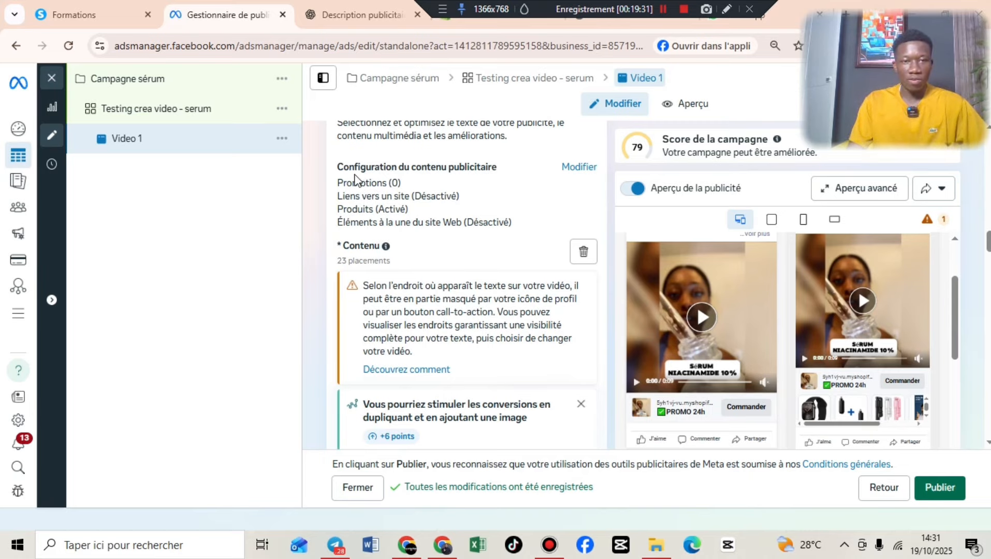
- Edit the ad content configuration and set the catalogue of the Produits extension to Non associé
left_click(581, 168)
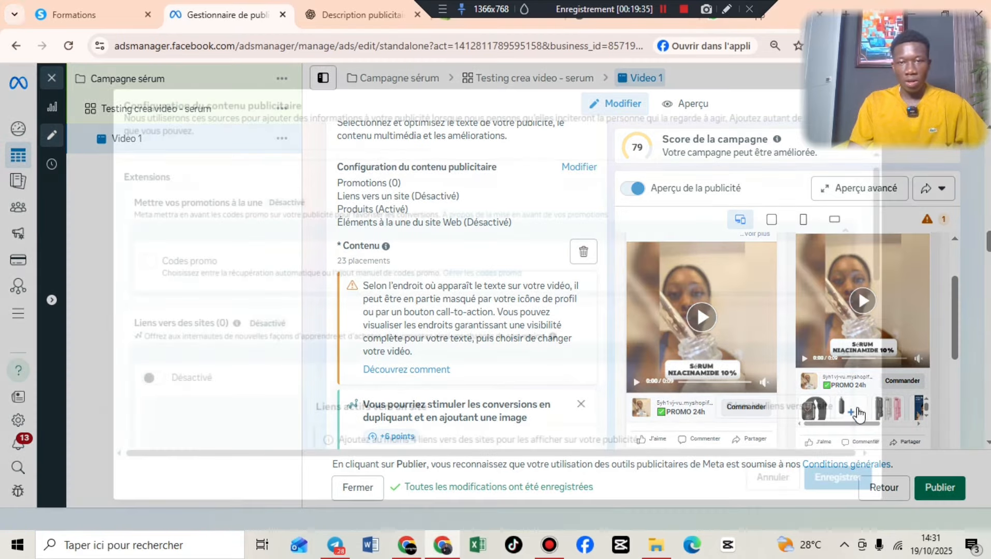
scroll(363, 249, "down", 10)
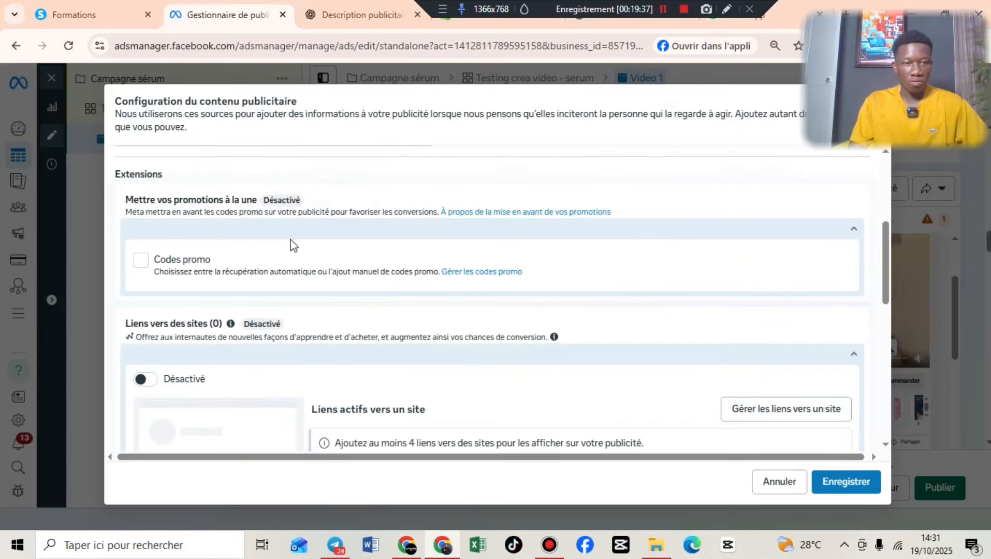
scroll(513, 208, "up", 12)
scroll(514, 212, "down", 3)
scroll(513, 213, "down", 5)
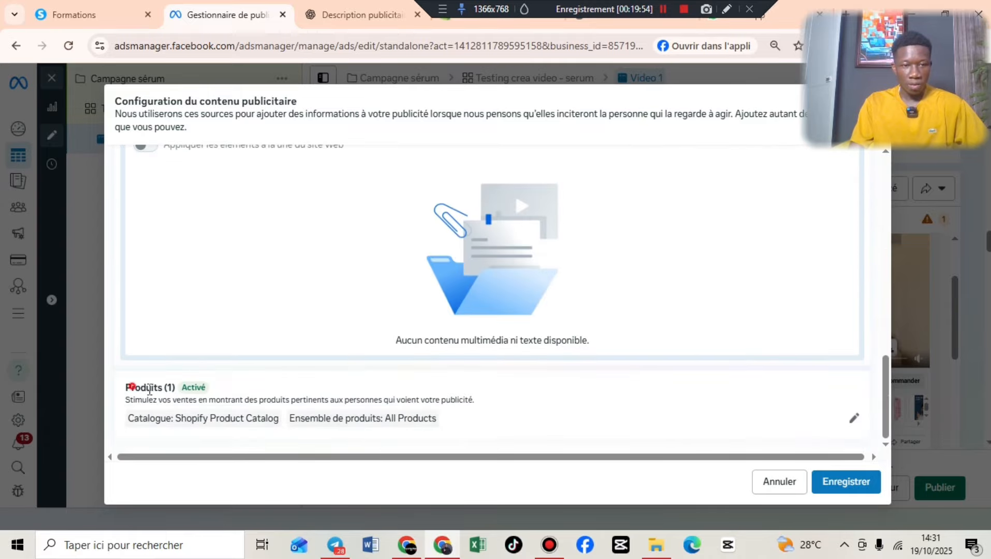
triple_click(149, 391)
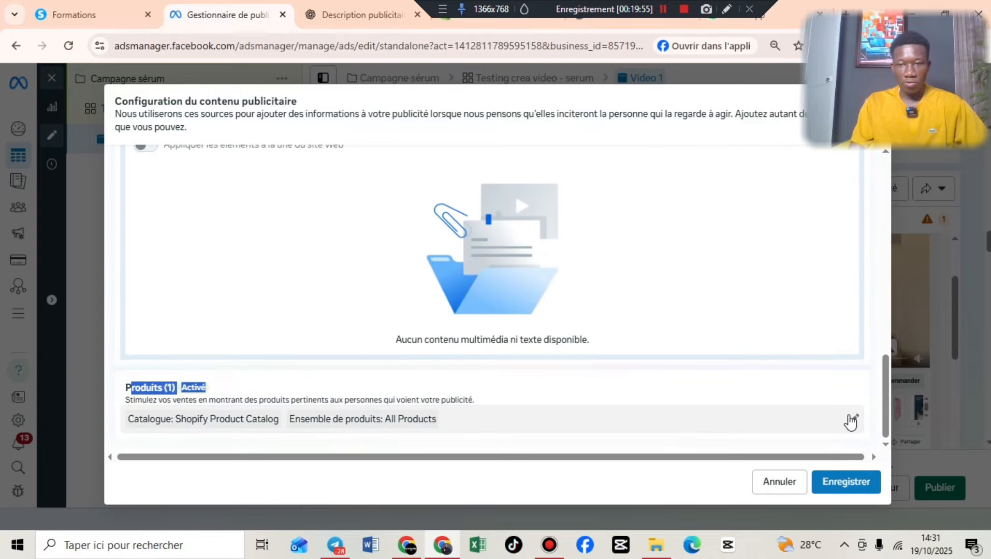
left_click(850, 417)
scroll(605, 352, "down", 4)
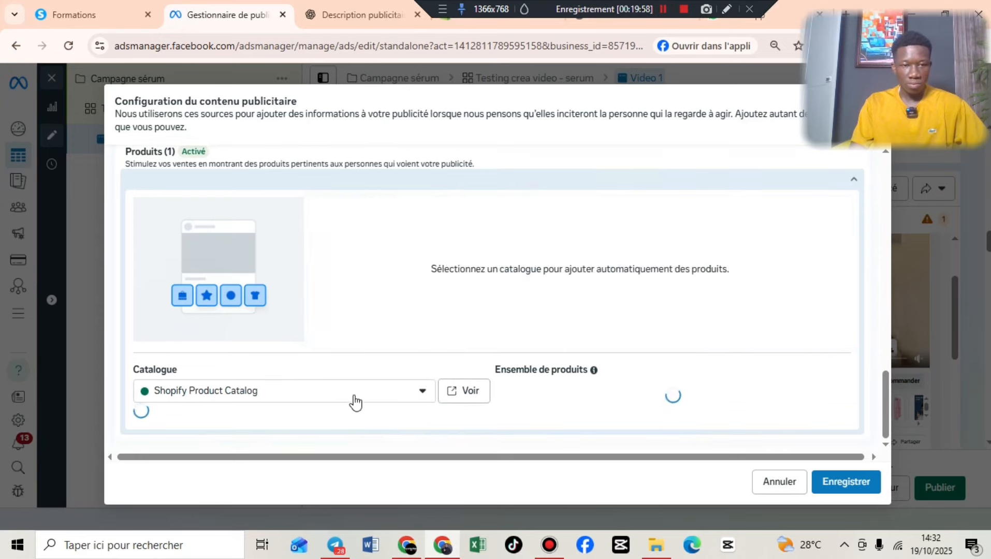
left_click(424, 401)
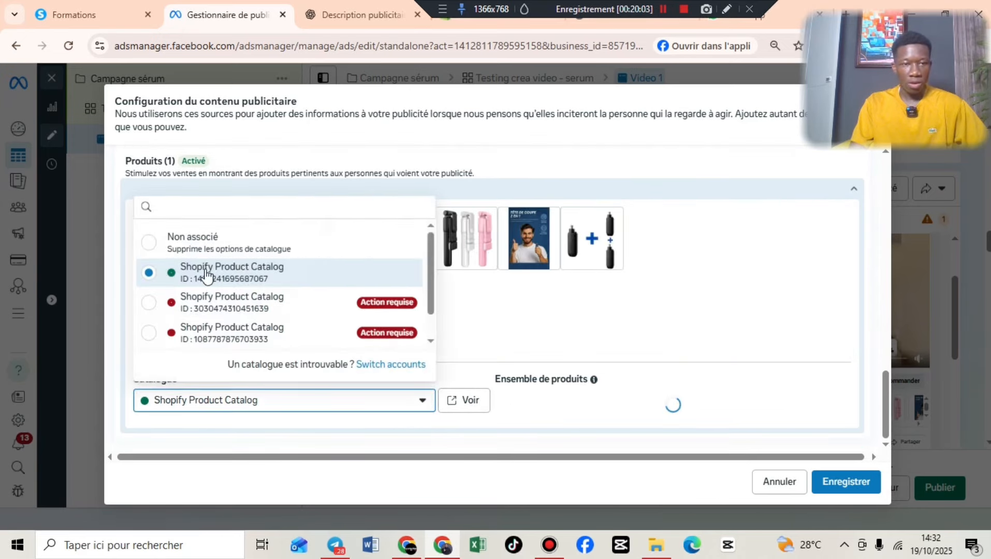
left_click(201, 245)
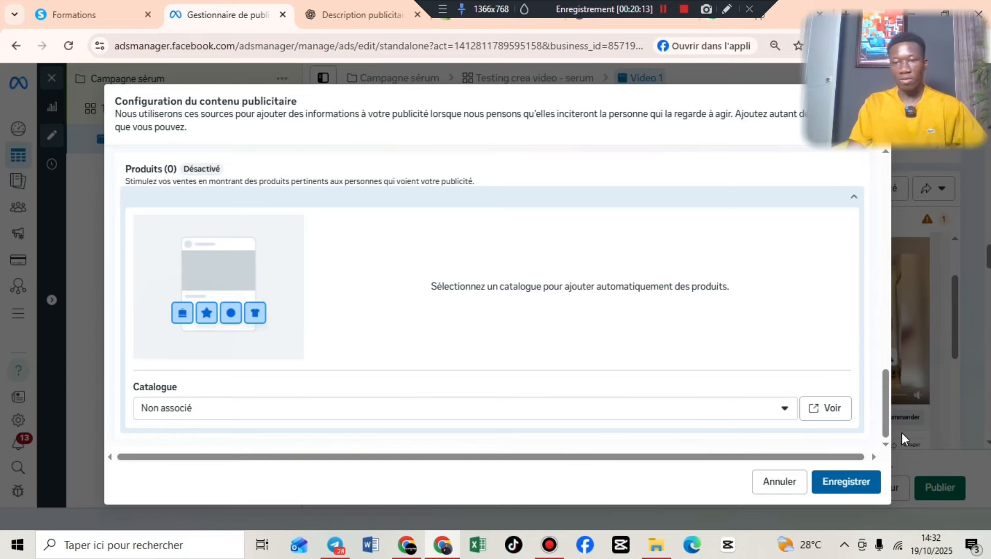
- Save the ad content configuration and check the Video 1 ad's preview
left_click(863, 488)
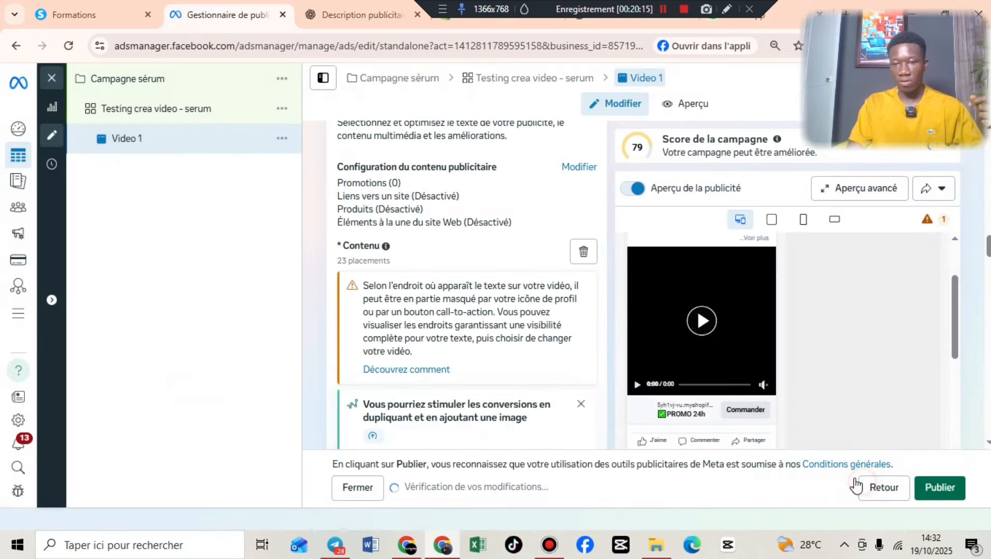
scroll(711, 313, "up", 4)
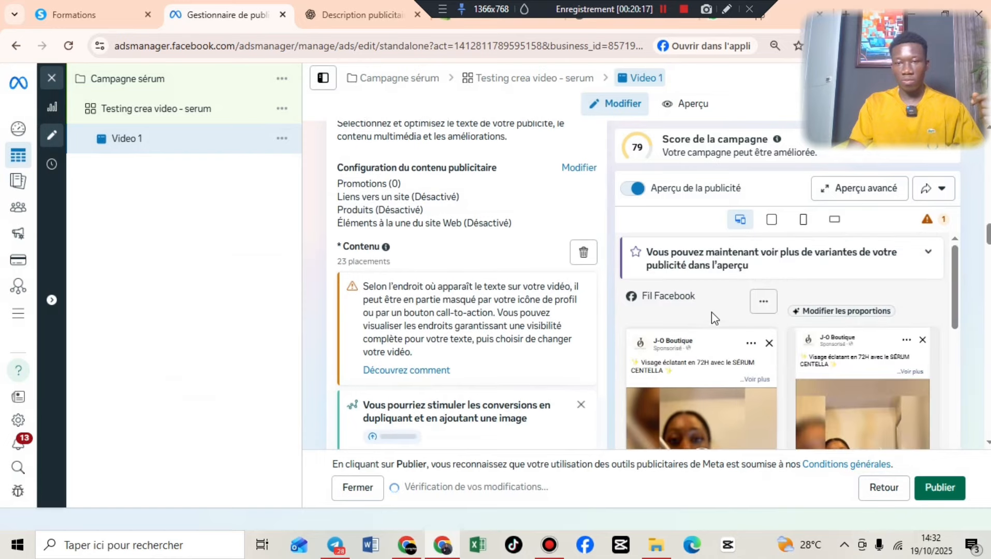
scroll(712, 315, "down", 3)
scroll(712, 316, "up", 3)
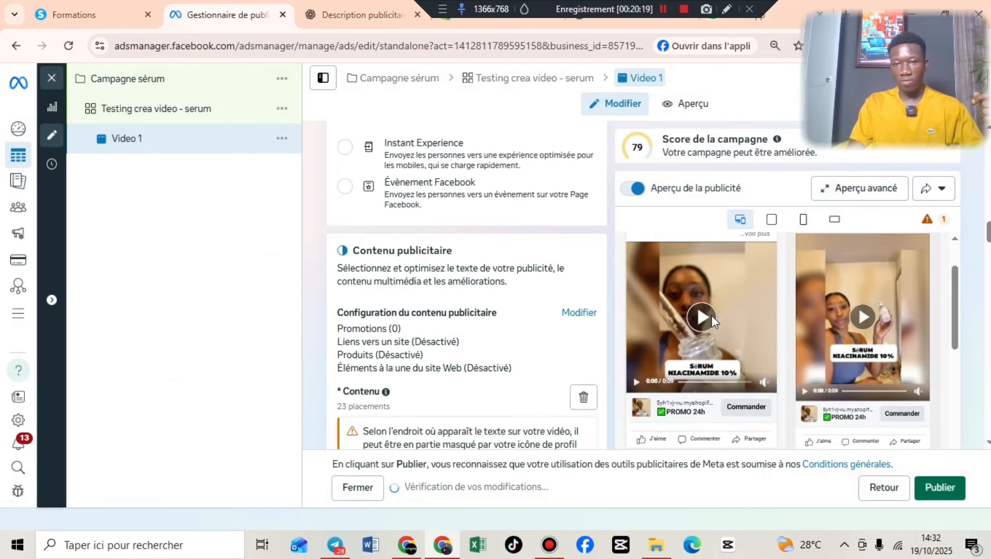
scroll(632, 346, "down", 1)
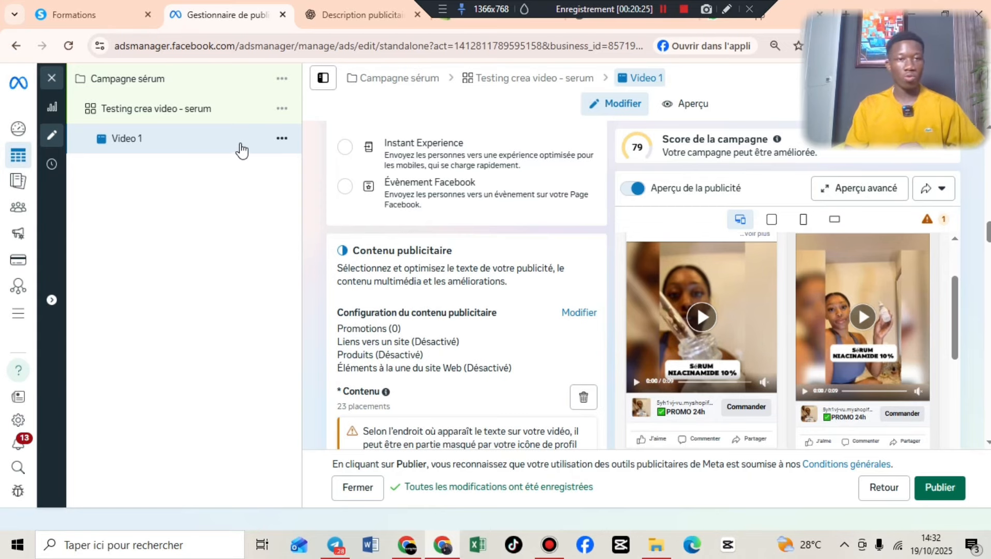
- Duplicate the Video 1 ad within its original campaign with 3 copies, keeping existing reactions, comments and shares shown
left_click(282, 139)
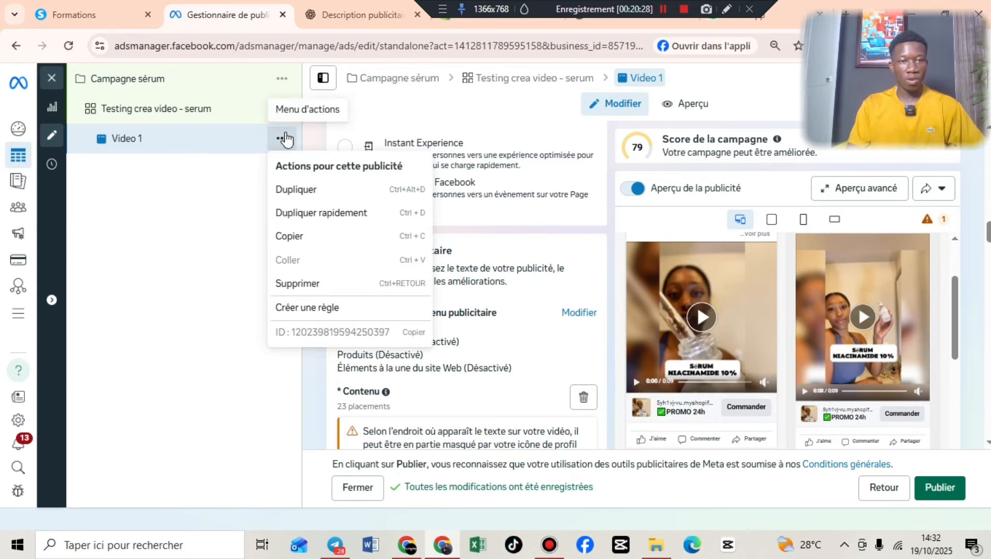
left_click(311, 192)
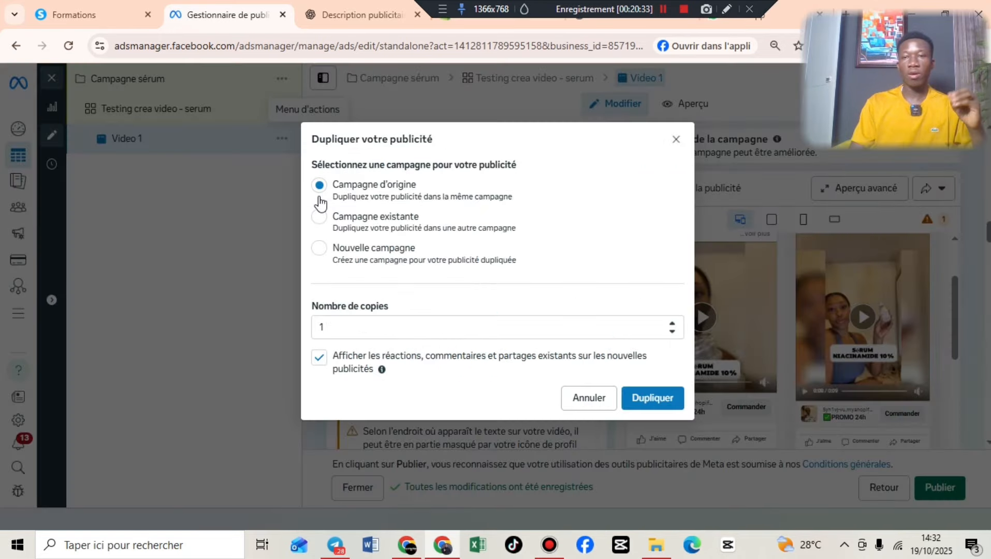
left_click(316, 326)
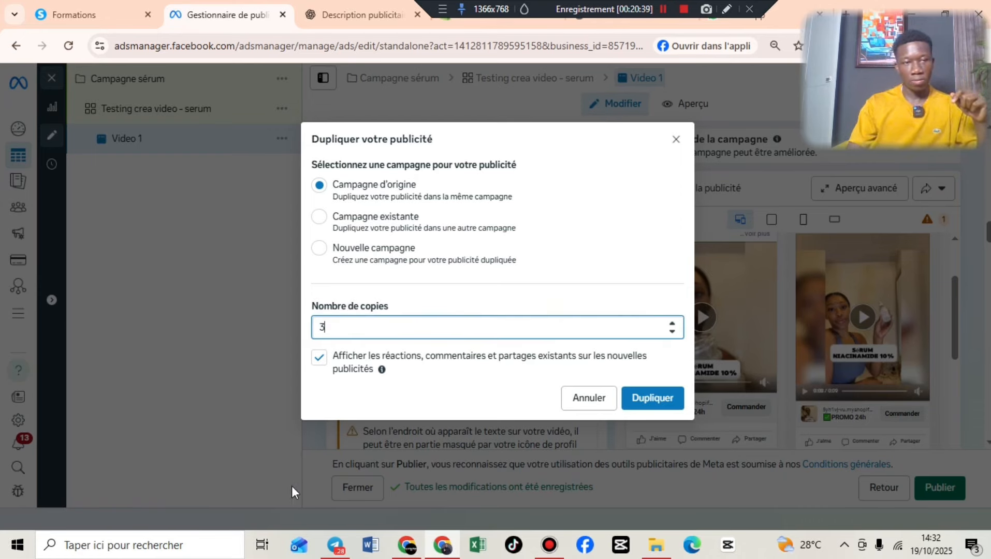
left_click(654, 400)
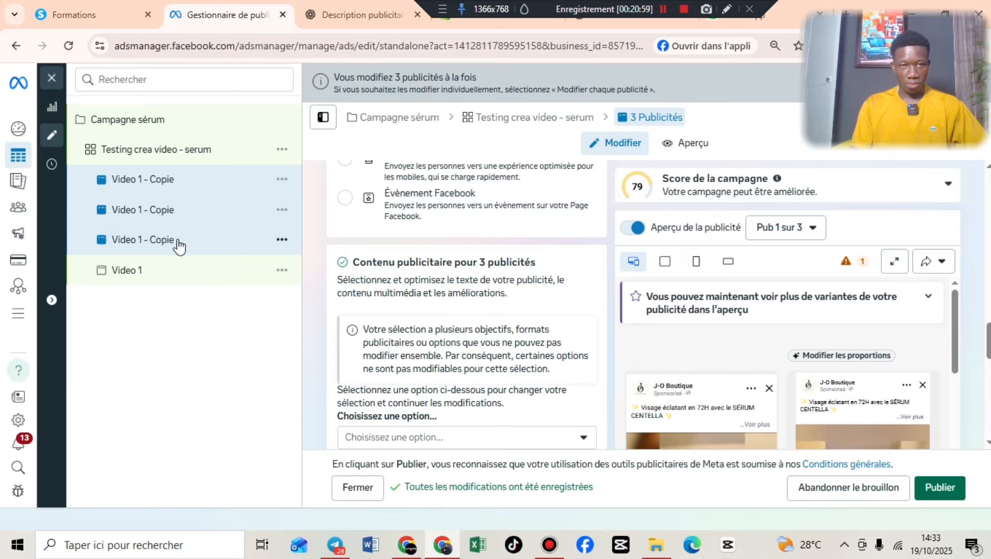
- Open only the copy listed directly above the original Video 1 ad and rename it as Video 2
left_click(135, 242)
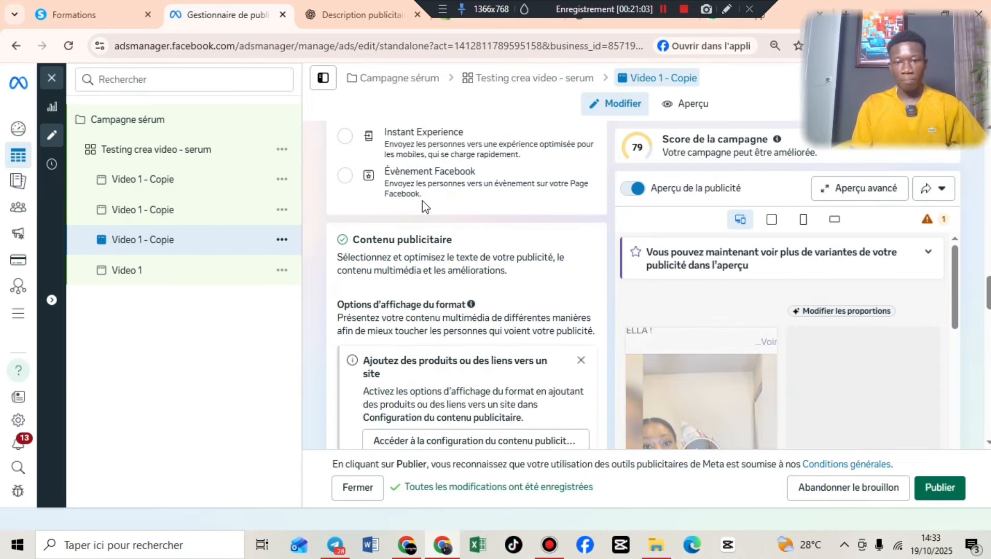
scroll(426, 202, "up", 18)
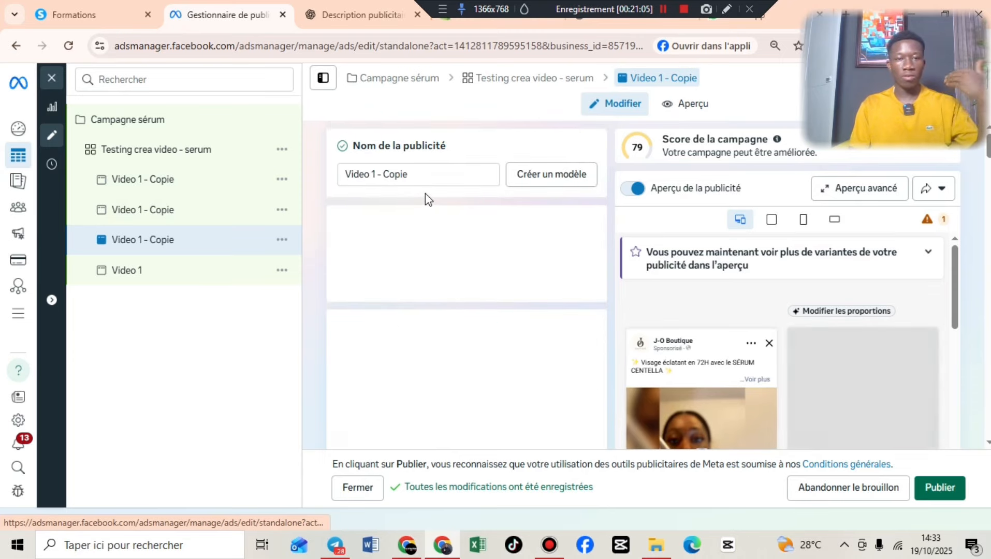
left_click(372, 174)
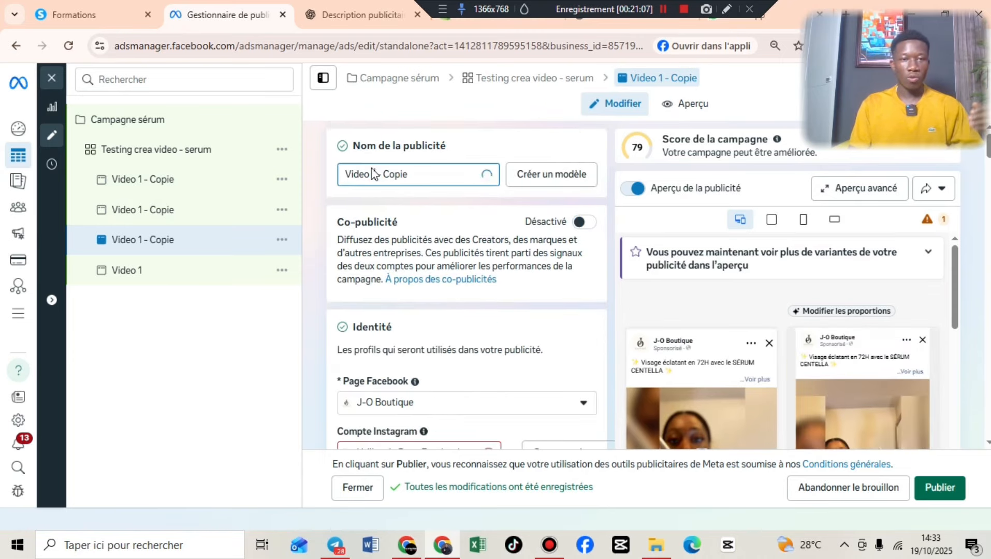
left_click_drag(371, 174, 544, 158)
type("2")
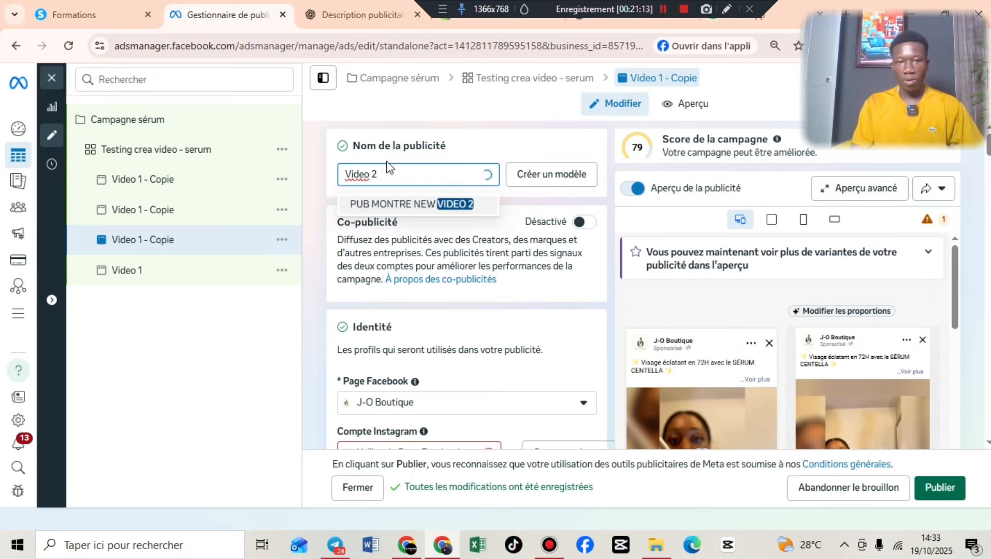
- Remove the inherited video from the Video 2 ad's content and start adding a new video
scroll(396, 290, "down", 10)
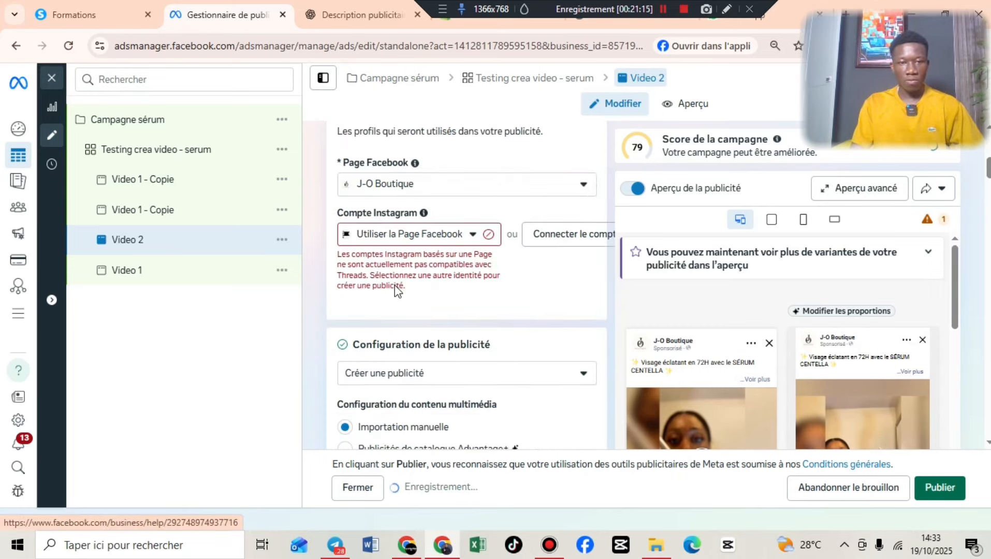
scroll(394, 274, "down", 12)
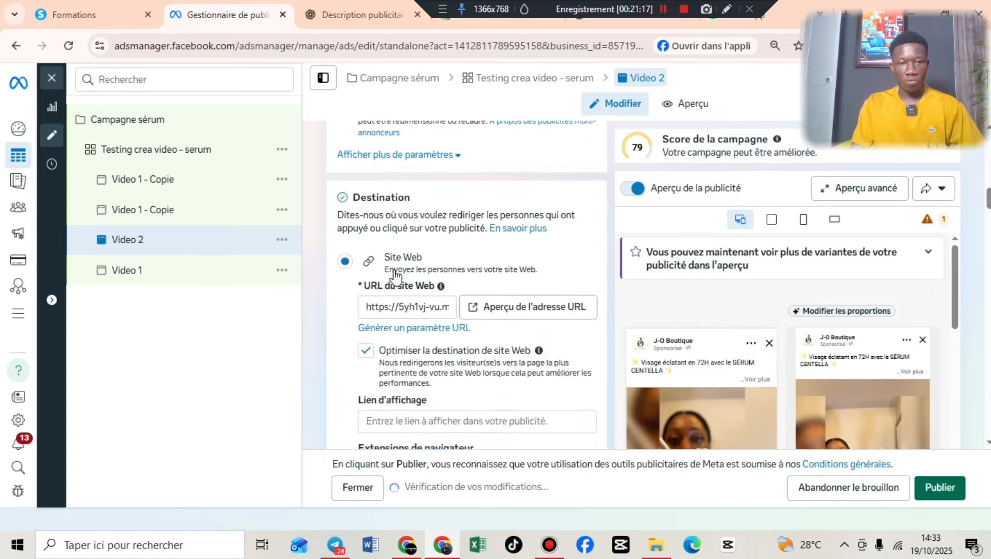
scroll(397, 275, "down", 5)
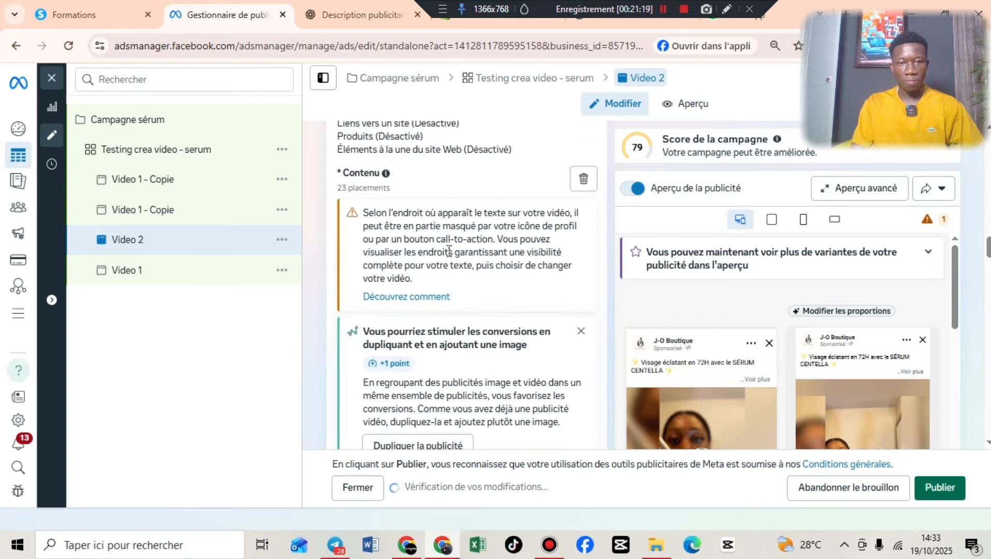
left_click(586, 182)
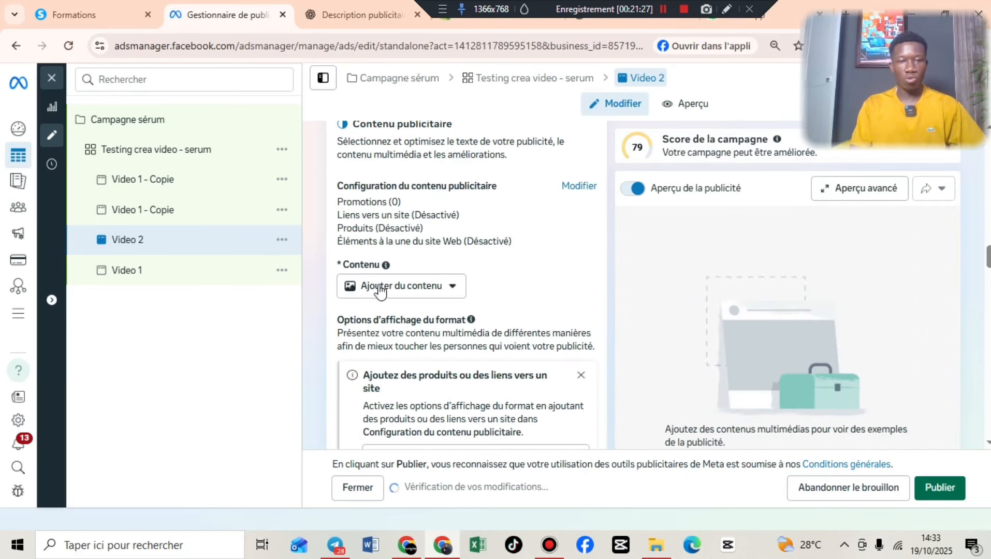
left_click(384, 288)
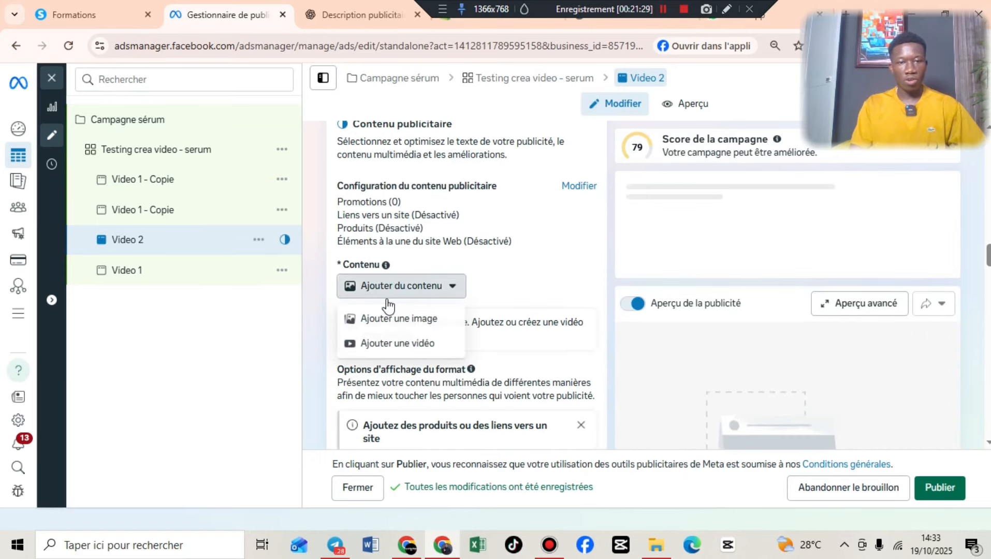
left_click(384, 344)
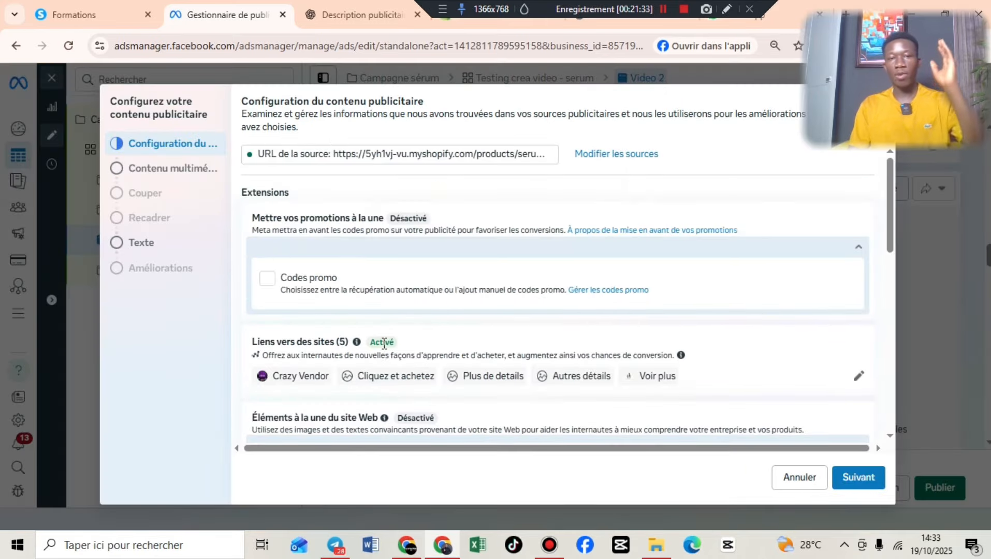
- Remove all the site links from the Video 2 ad: Crazy Vendor, Voir plus, Cliquez et achetez, Plus de details and Autres détails
scroll(381, 252, "down", 5)
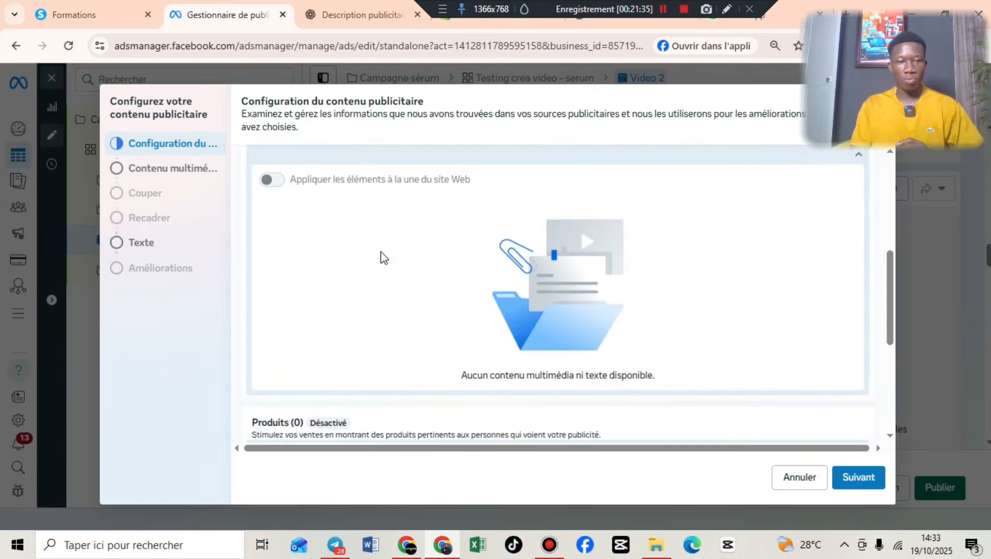
scroll(362, 280, "up", 5)
scroll(345, 309, "down", 3)
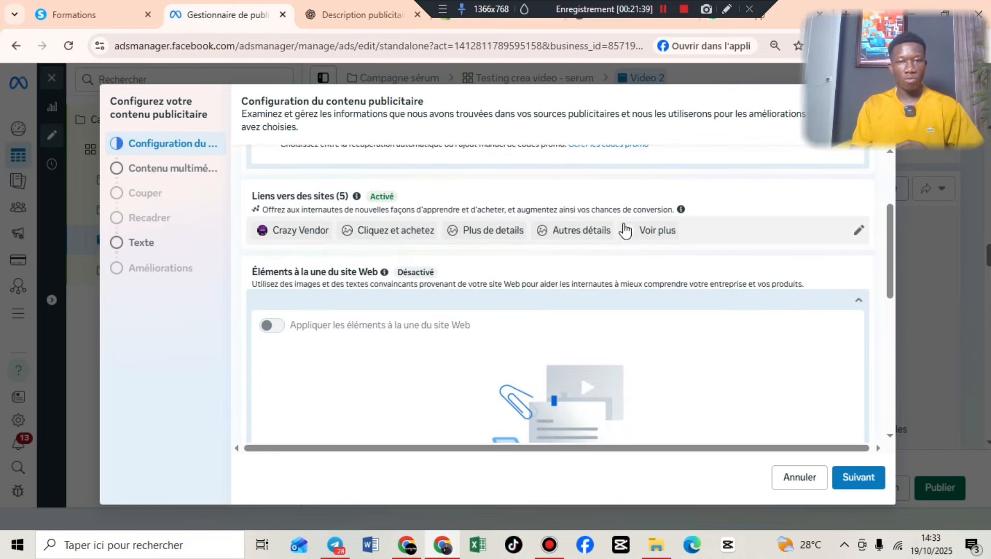
left_click(858, 231)
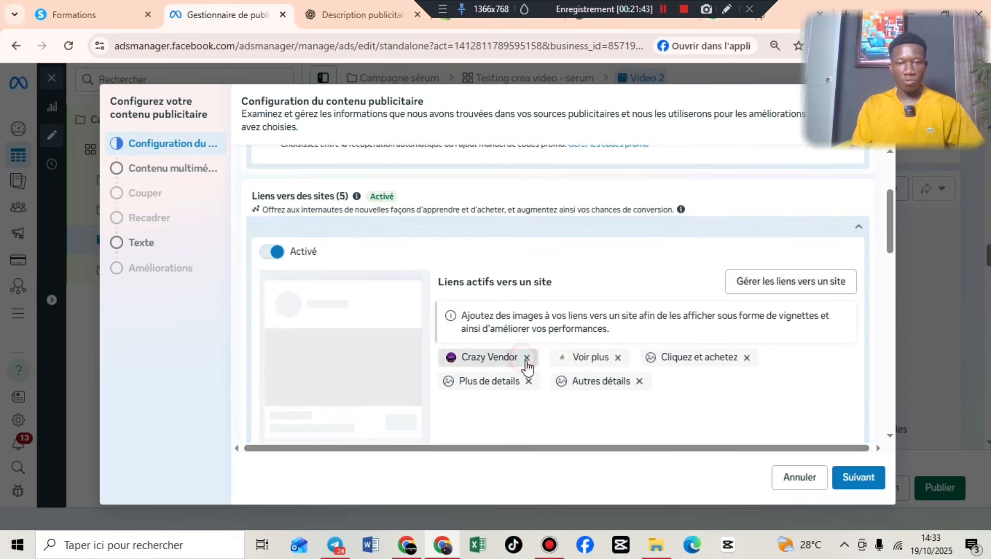
left_click(530, 359)
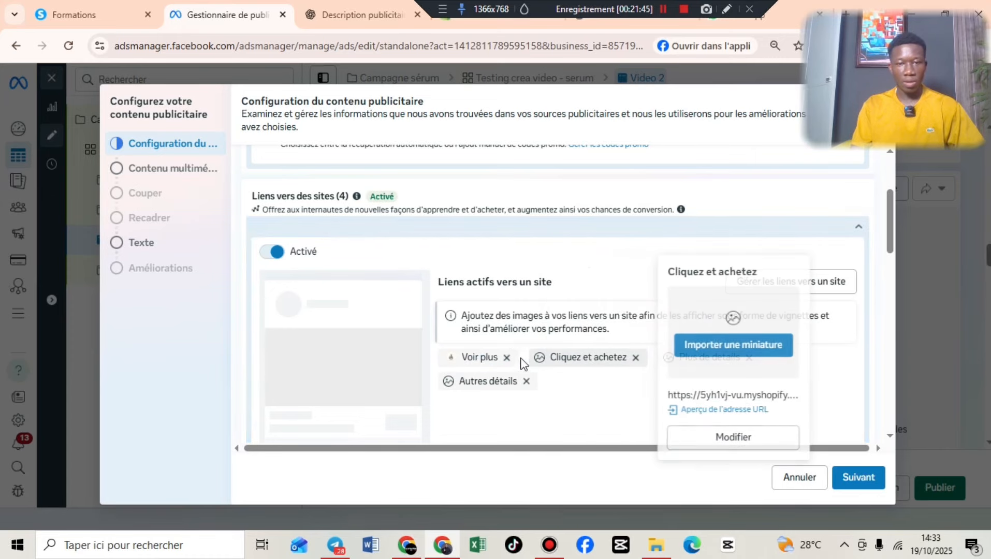
left_click(507, 358)
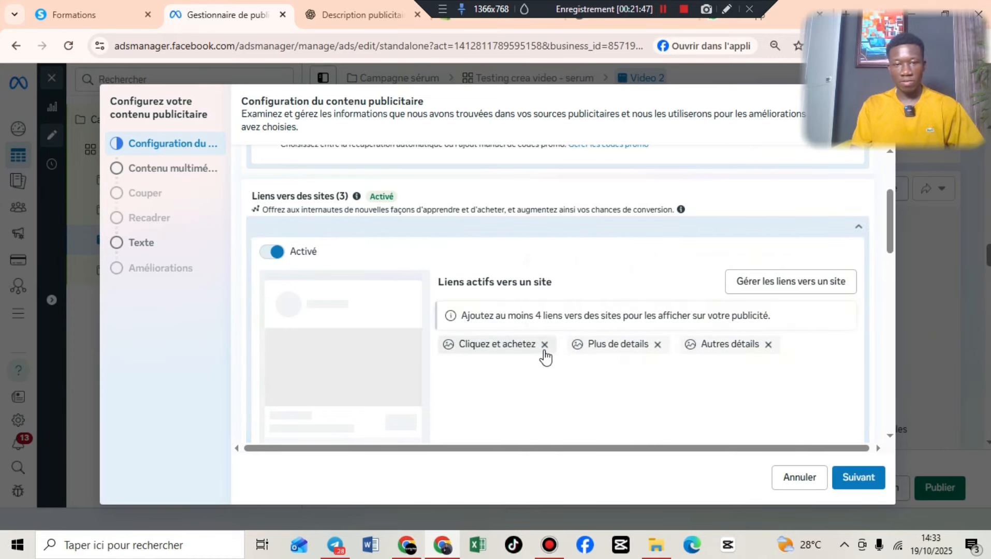
left_click(544, 345)
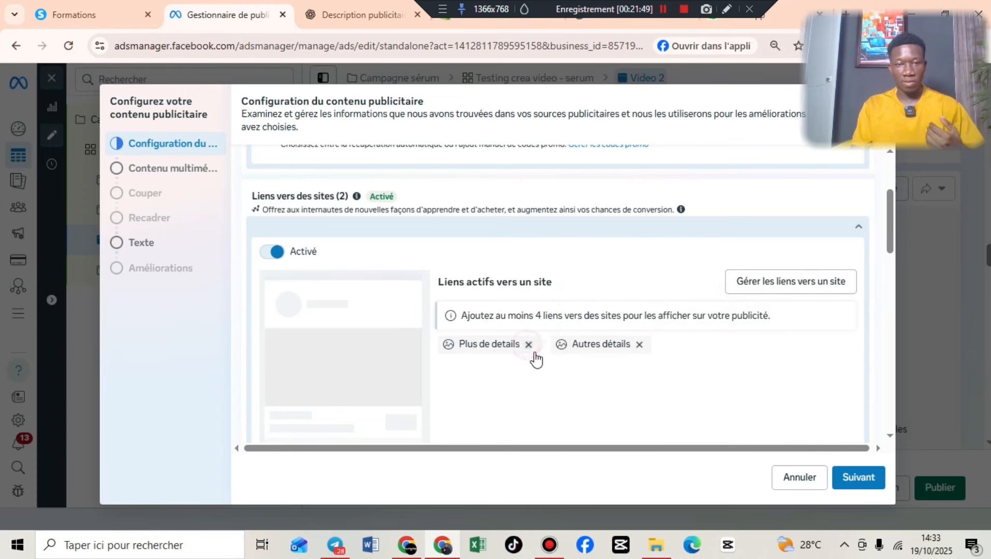
left_click(528, 345)
left_click(528, 345)
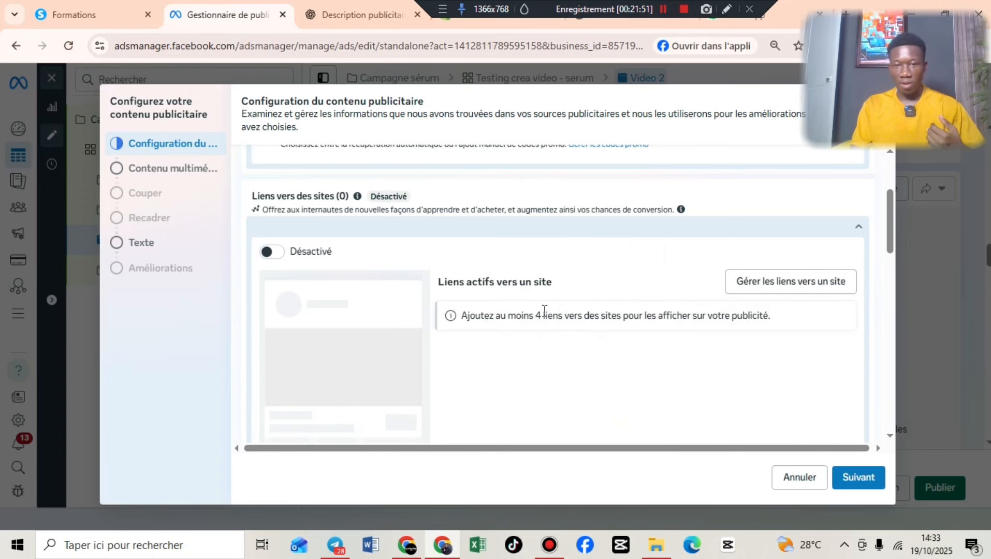
- Review the remaining extensions, complete the content configuration and choose V2 ( 9 16).MOV as the Video 2 ad's media
scroll(532, 307, "down", 5)
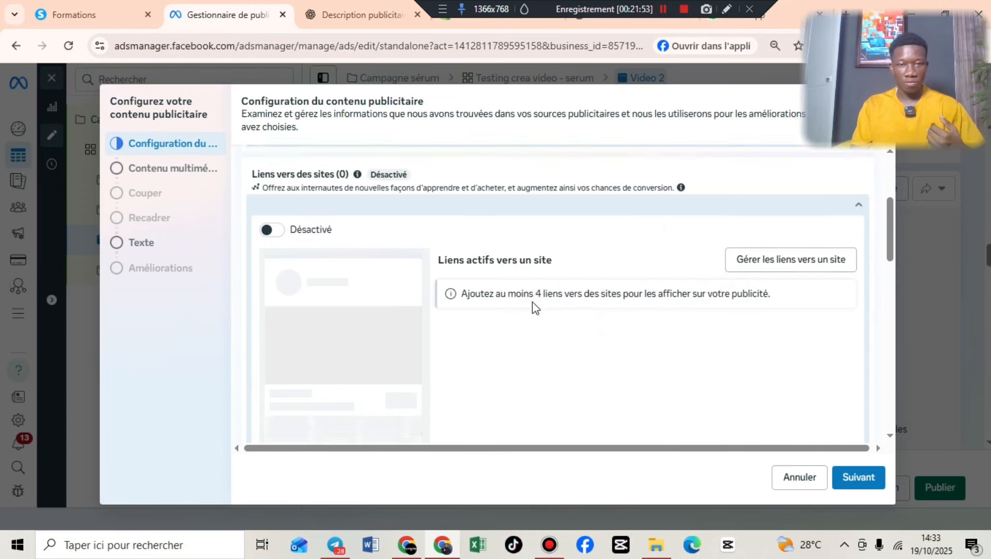
scroll(534, 308, "down", 5)
scroll(536, 305, "up", 3)
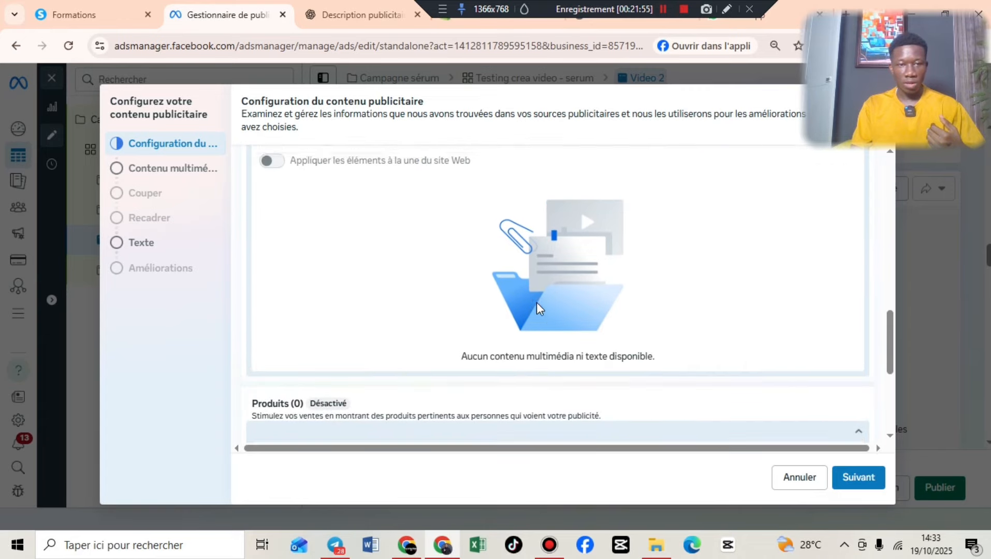
scroll(332, 287, "down", 5)
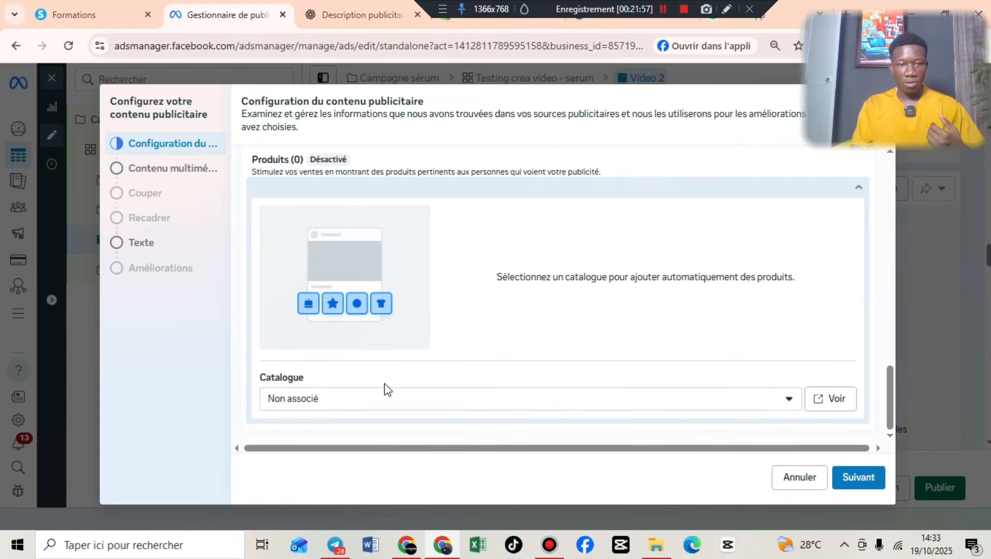
left_click(861, 486)
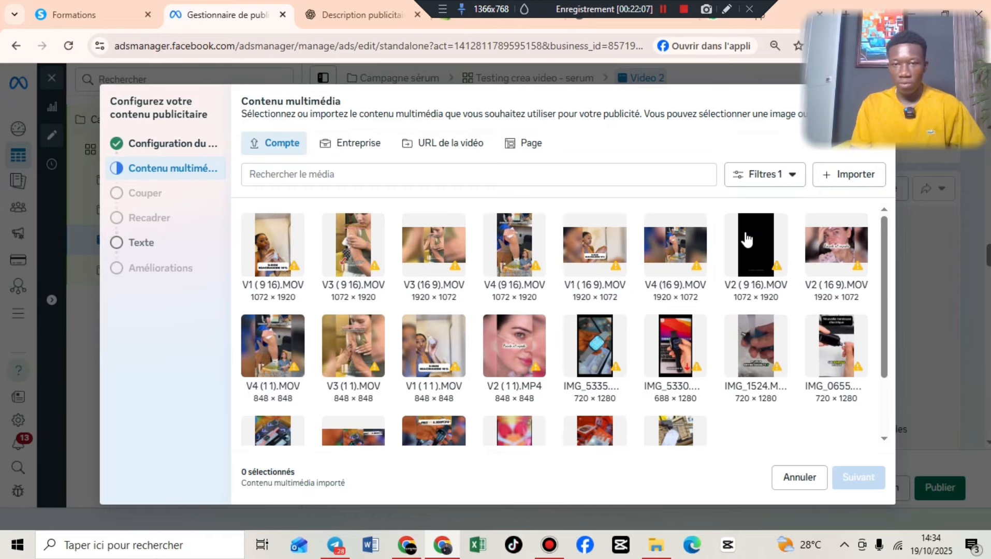
left_click(749, 239)
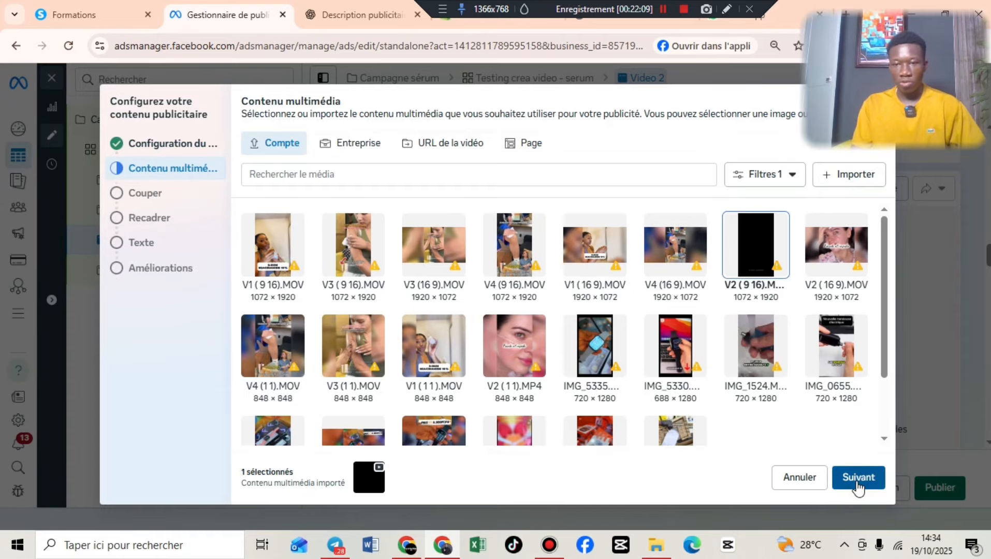
left_click(858, 486)
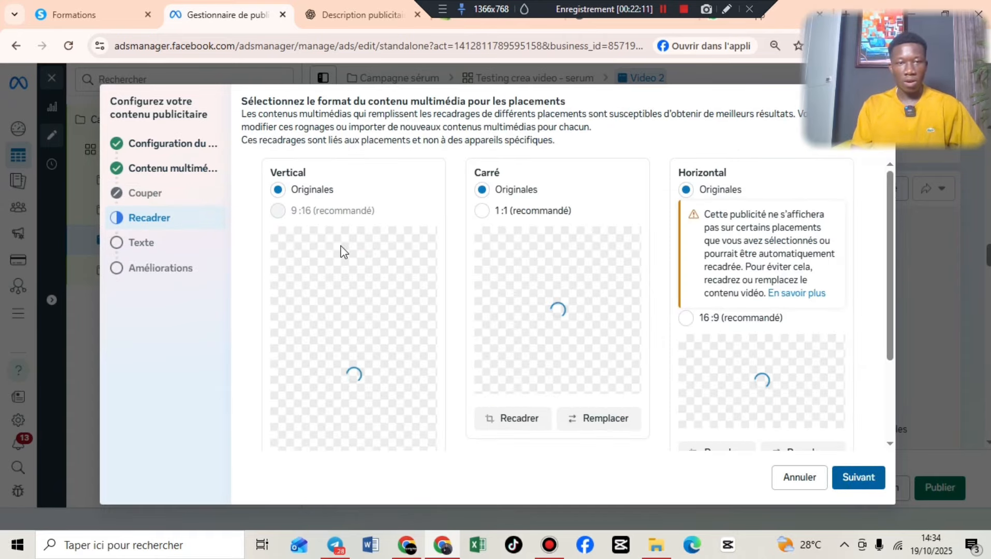
- Replace the Video 2 ad's square placement media with V2 (1 1).MP4, keeping the vertical video in its original format
scroll(343, 254, "down", 3)
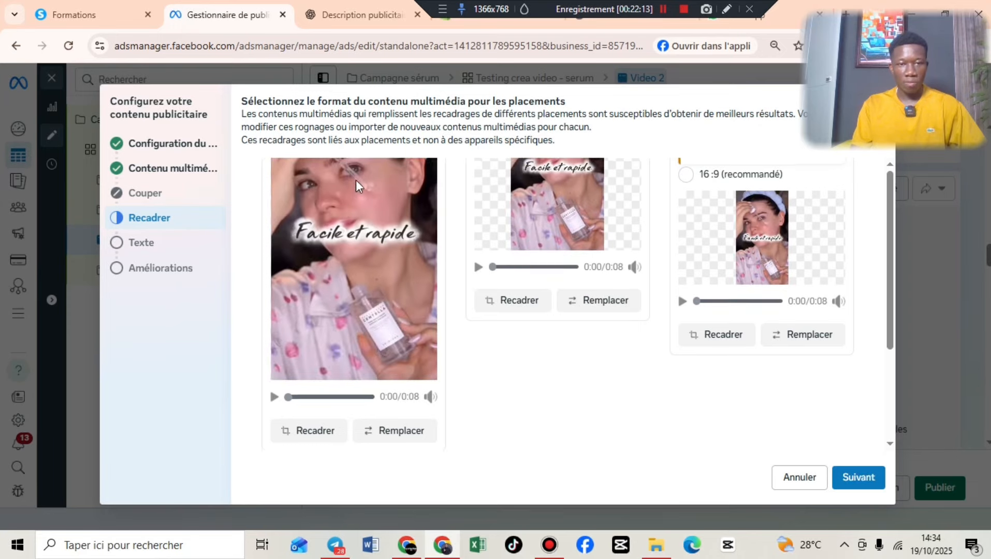
scroll(326, 267, "up", 3)
mouse_move(274, 207)
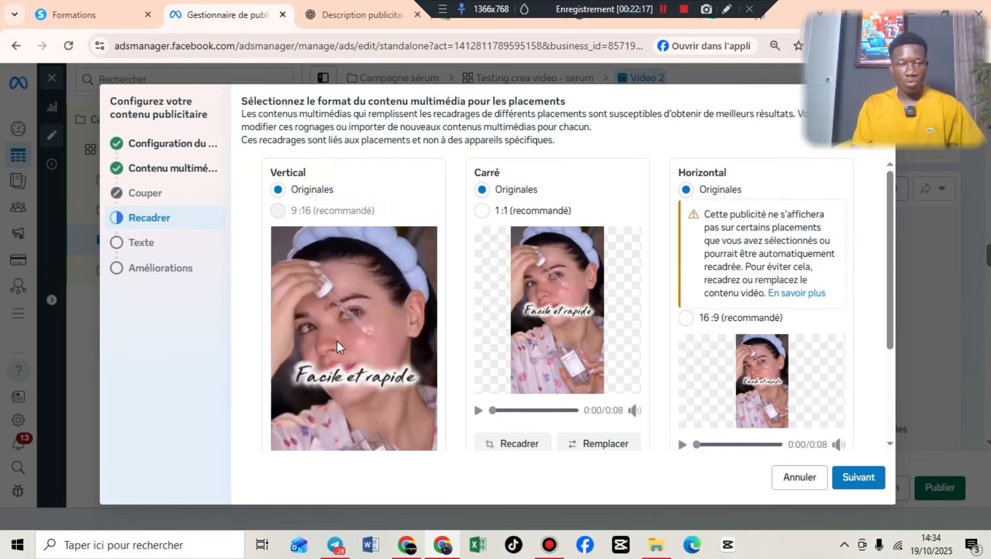
scroll(518, 249, "down", 1)
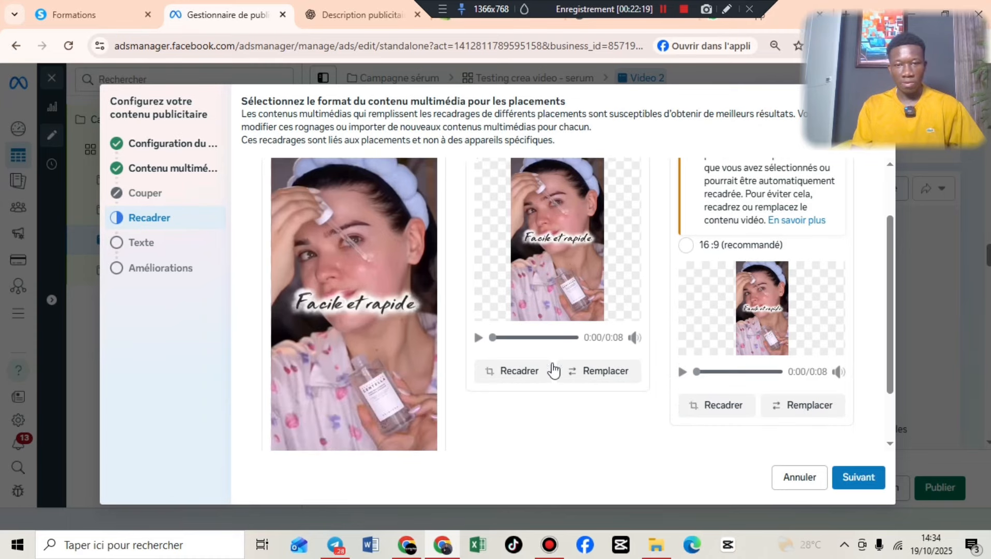
left_click(610, 375)
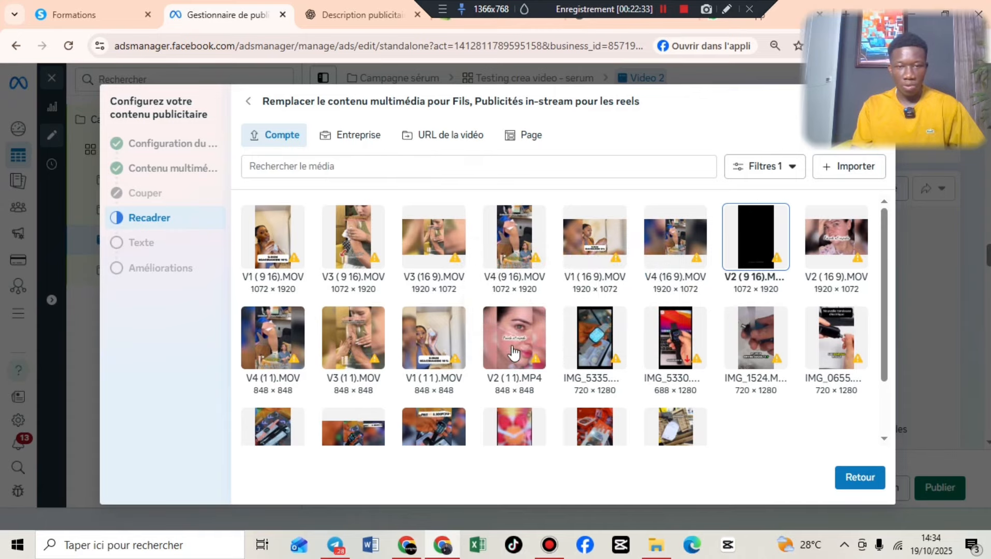
left_click(512, 353)
left_click(852, 476)
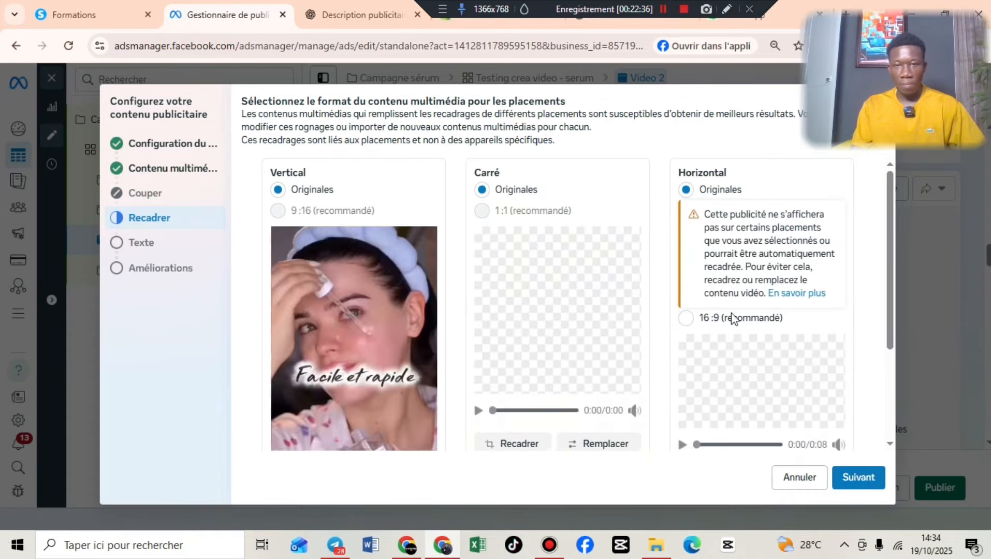
- Replace the horizontal placement's media with V2 ( 16 9).MOV, check the three placement previews and continue to the text settings
scroll(783, 392, "down", 1)
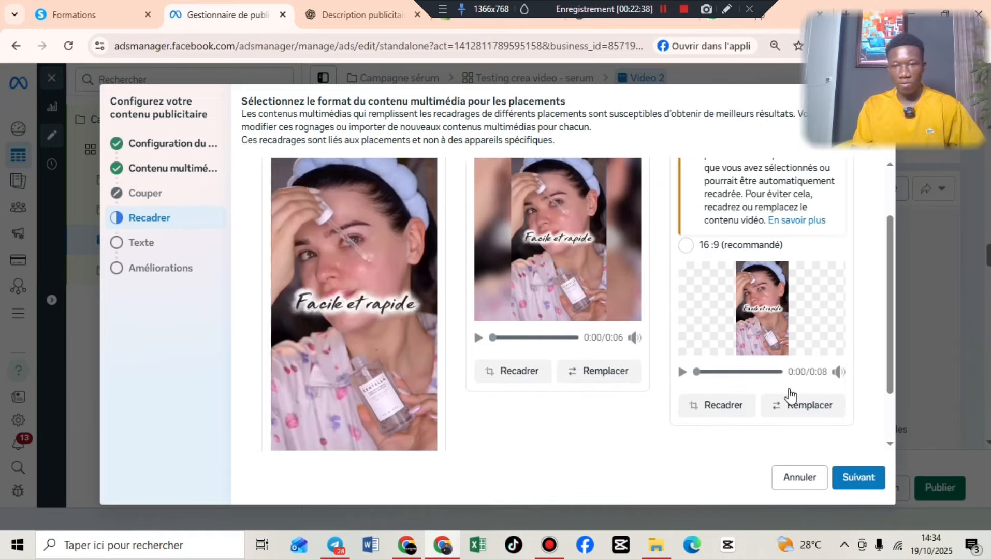
left_click(807, 406)
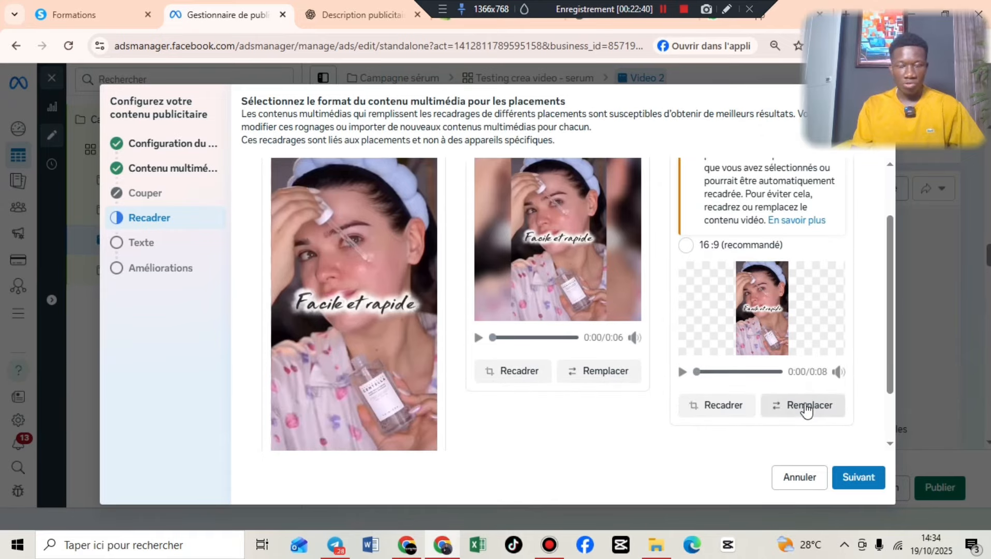
left_click(863, 474)
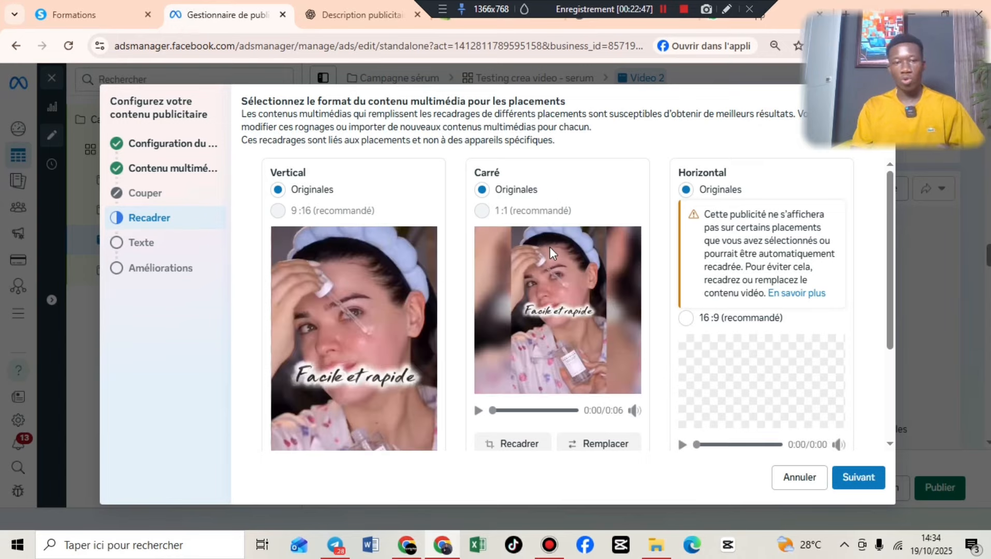
scroll(552, 247, "down", 3)
scroll(551, 247, "up", 3)
scroll(552, 247, "down", 3)
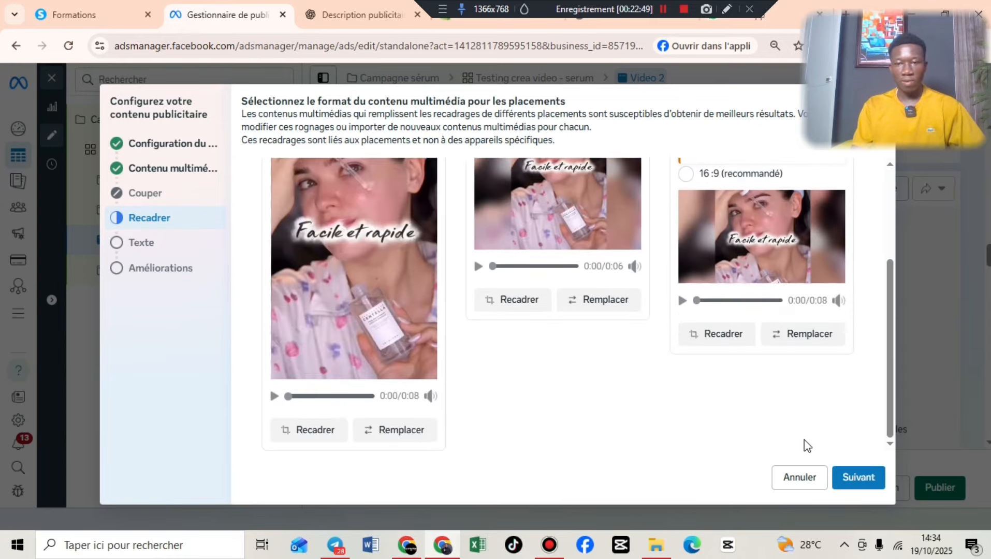
left_click(852, 478)
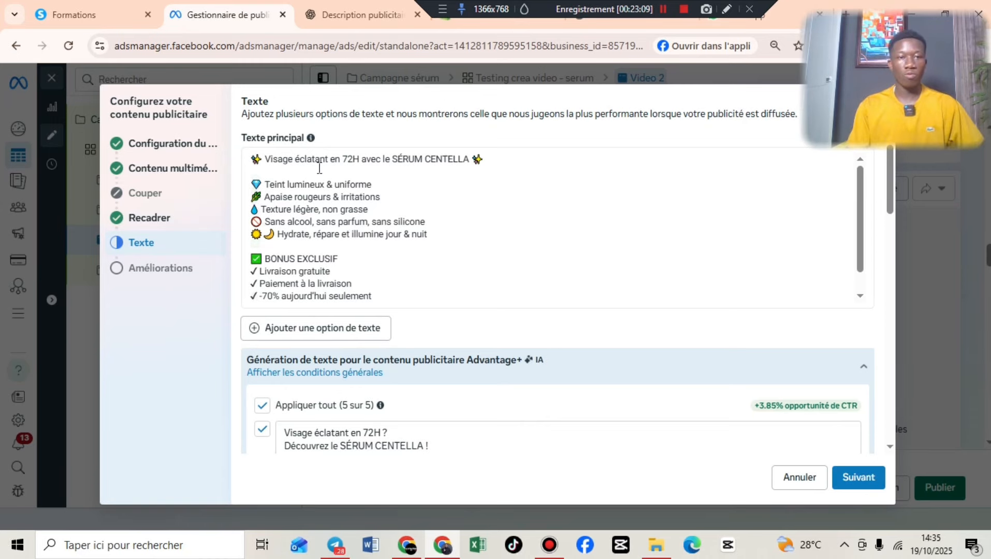
- Switch to the ChatGPT conversation and copy the emoji version of 01 — ANGLE DOULEURS / PROBLÈMES, without its heading and order link
left_click(338, 16)
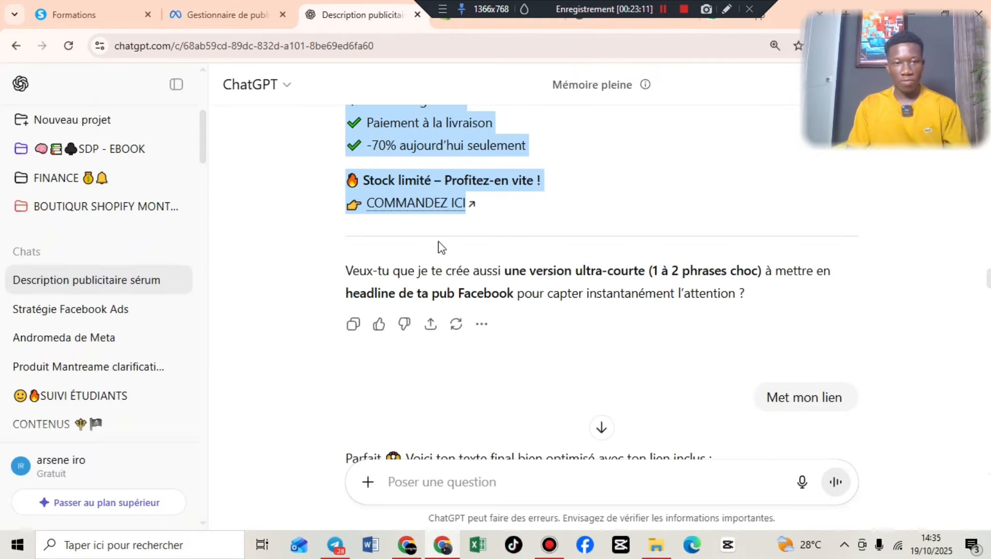
left_click(452, 282)
scroll(453, 284, "down", 1)
scroll(451, 285, "down", 6)
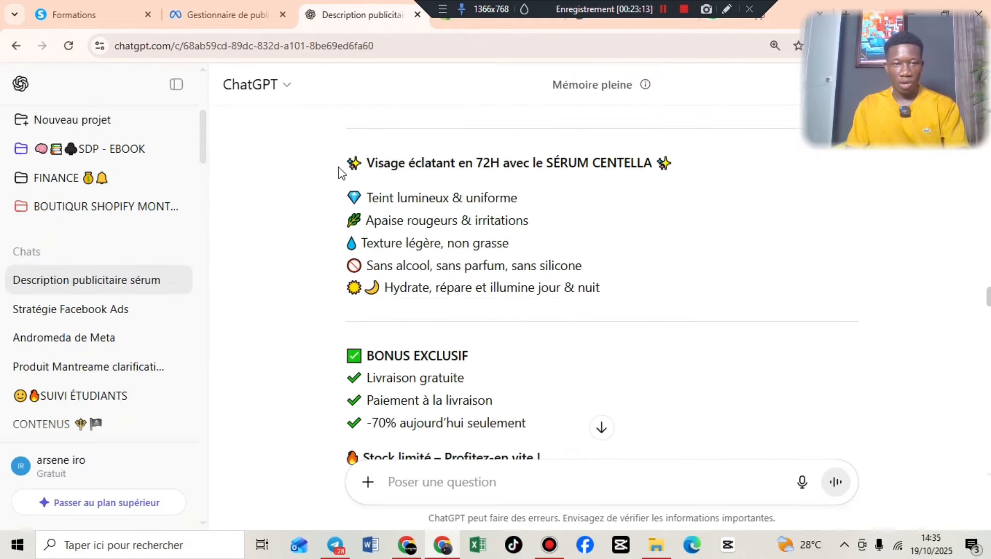
scroll(409, 205, "down", 10)
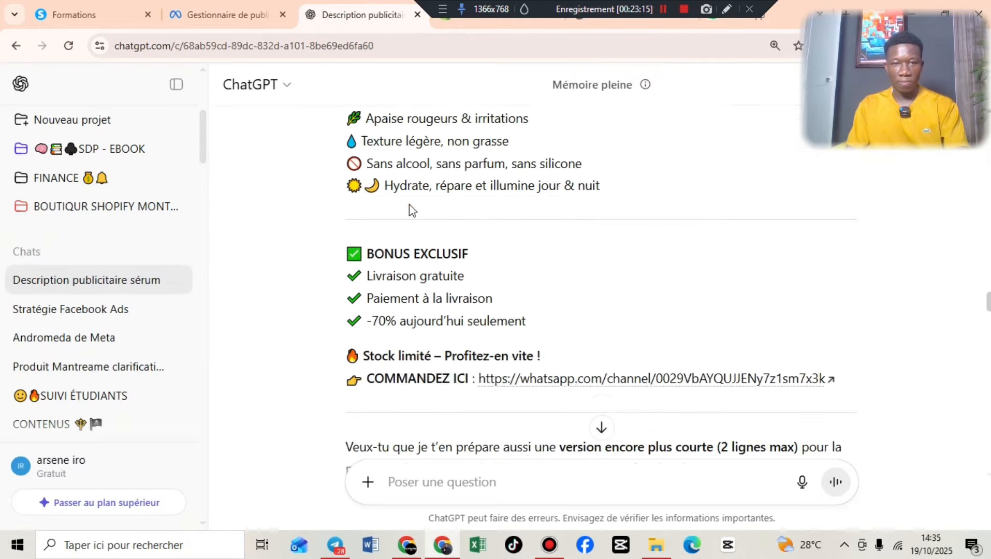
scroll(412, 204, "down", 20)
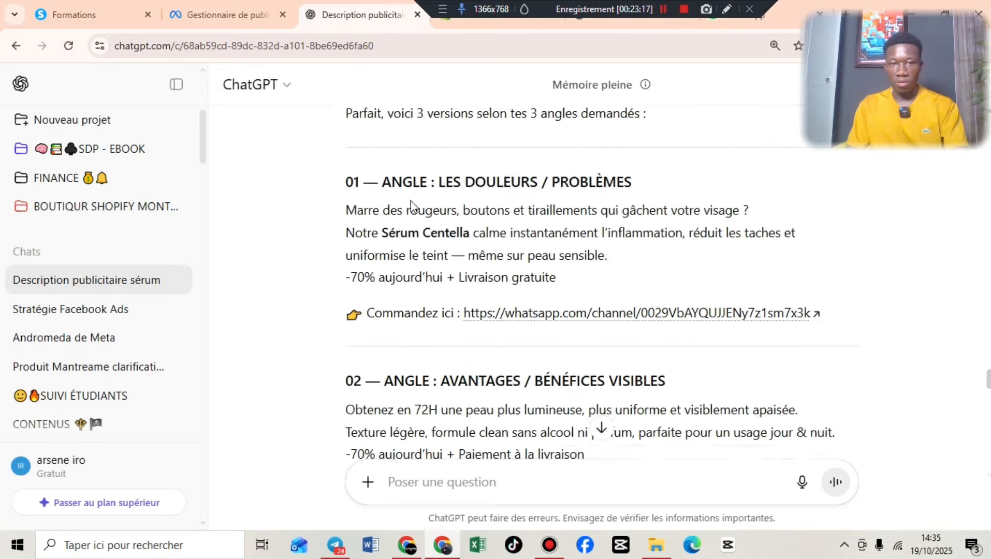
scroll(413, 206, "down", 2)
scroll(388, 238, "up", 2)
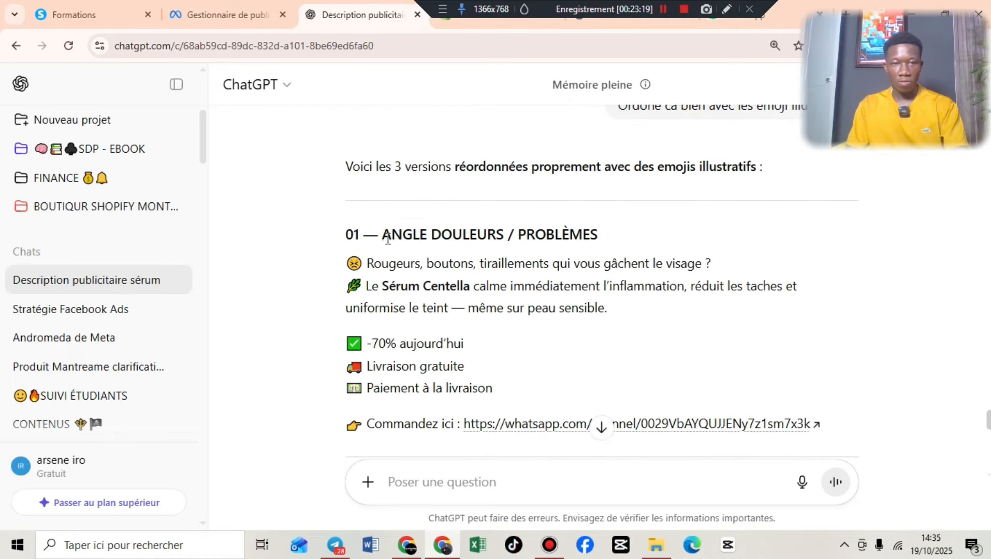
left_click_drag(350, 255, 495, 398)
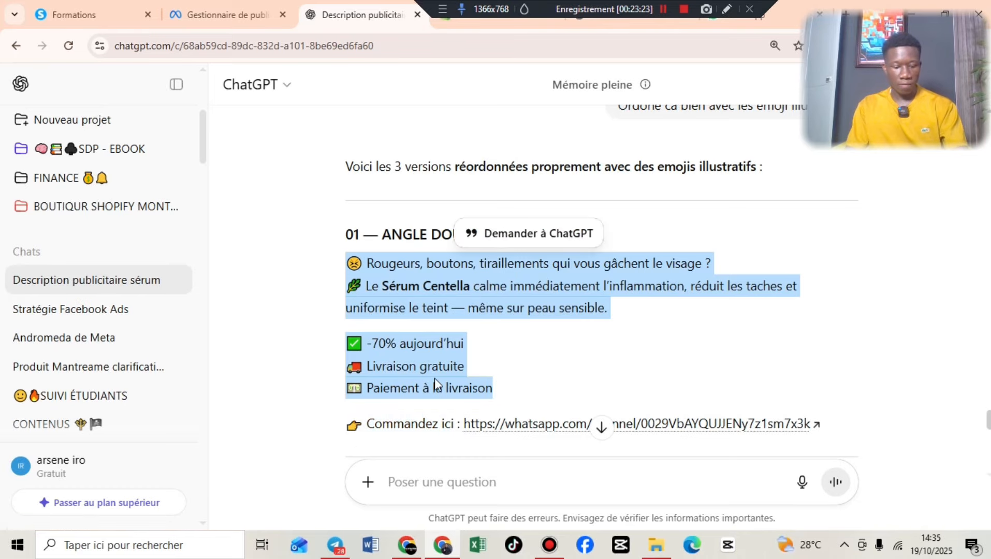
- Return to Ads Manager and replace the Video 2 ad's entire primary text with the copied douleurs / problèmes text
left_click(228, 14)
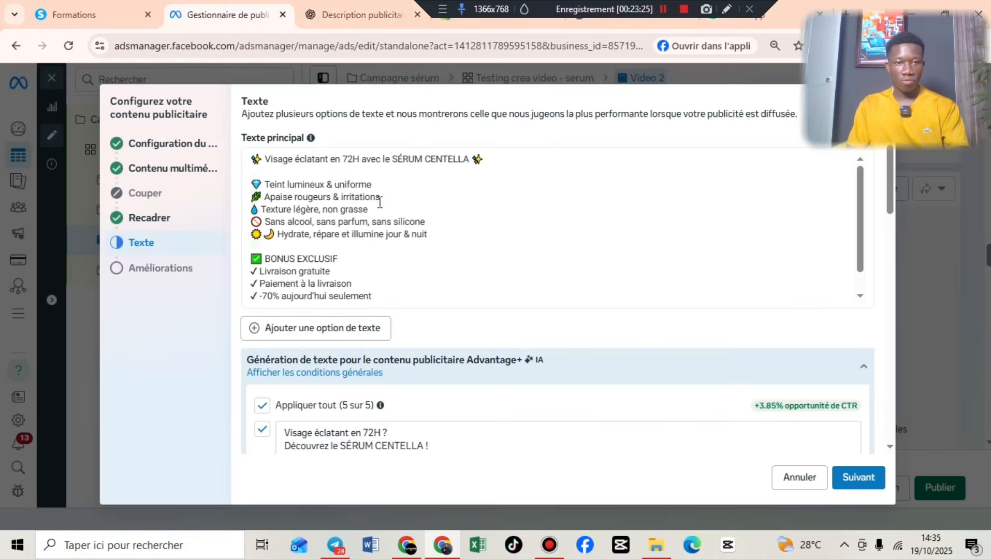
double_click(343, 197)
key("ctrl+a")
key("ctrl+v")
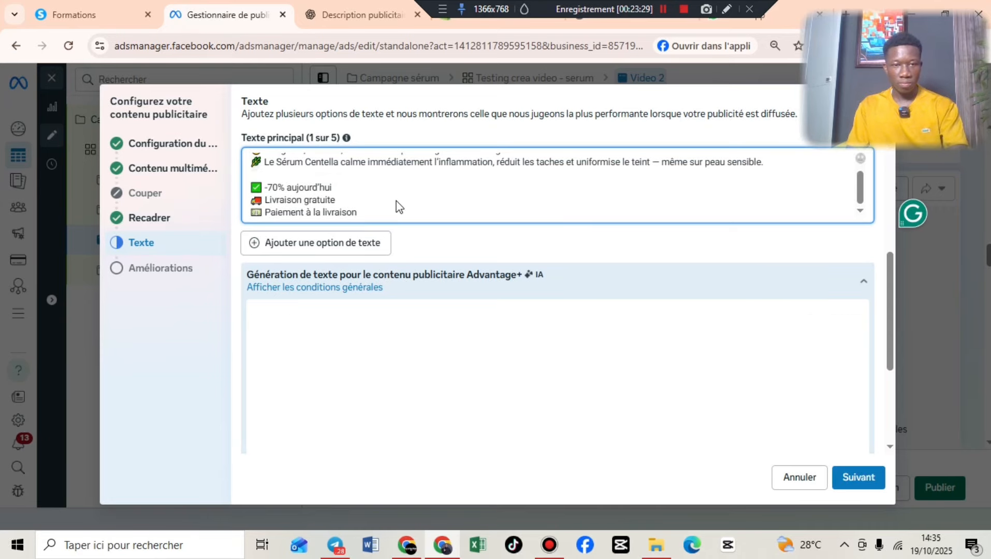
- Enter REDUCTION 24H as the ad's description
scroll(400, 205, "down", 5)
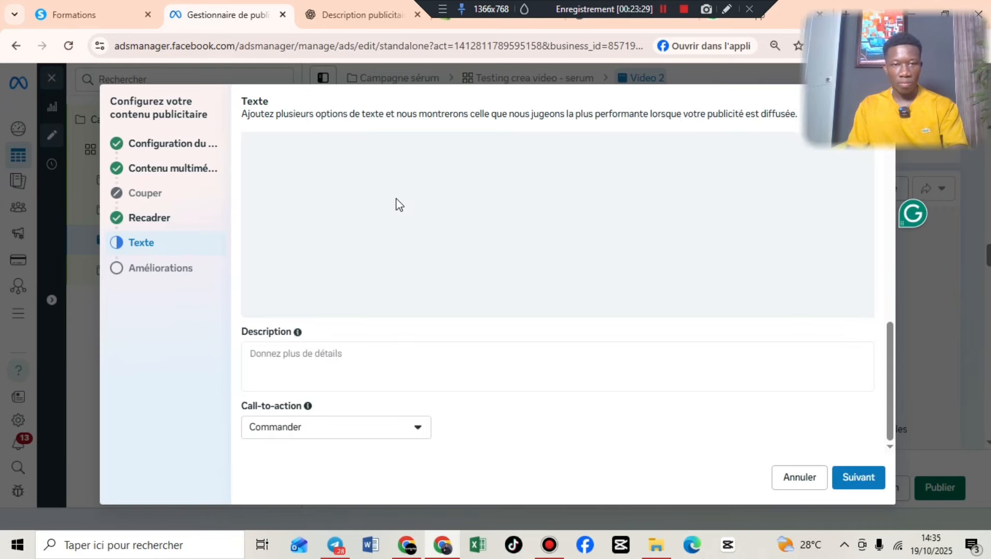
left_click(312, 354)
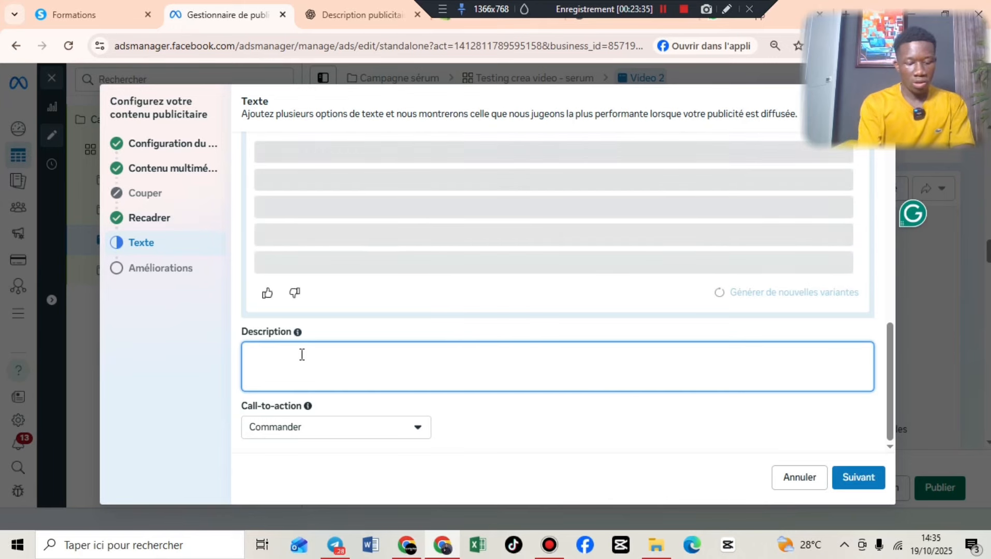
type("REDUCT")
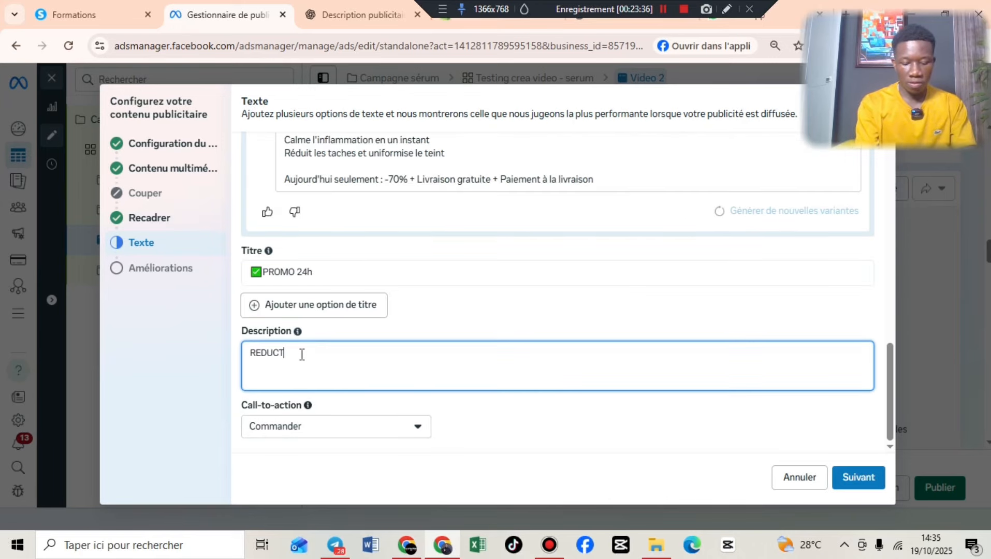
type("ION")
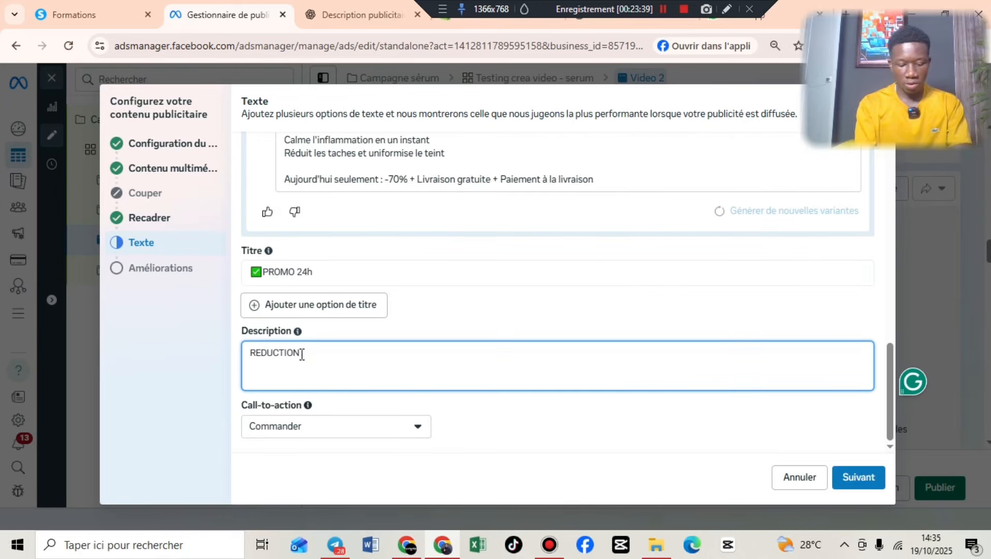
type(" 4H")
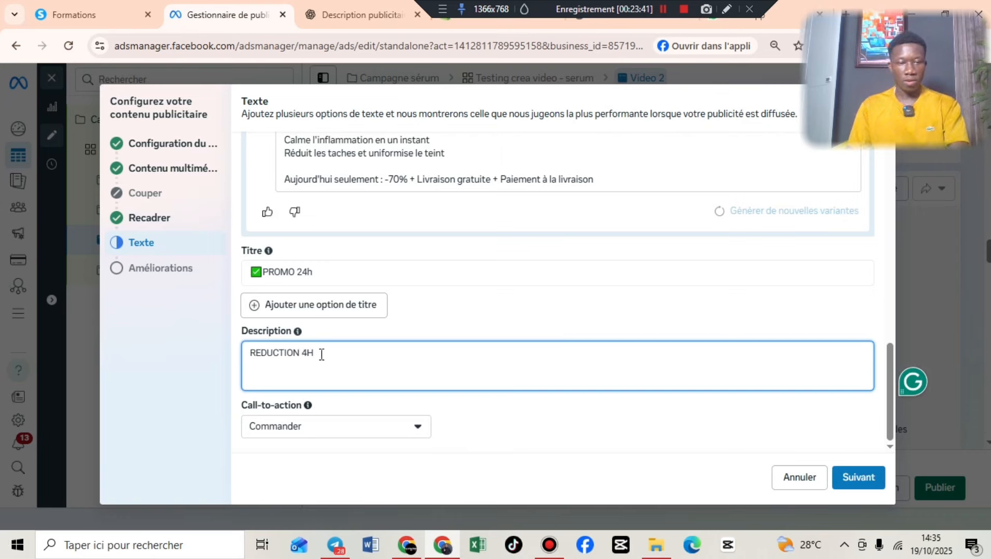
left_click(304, 354)
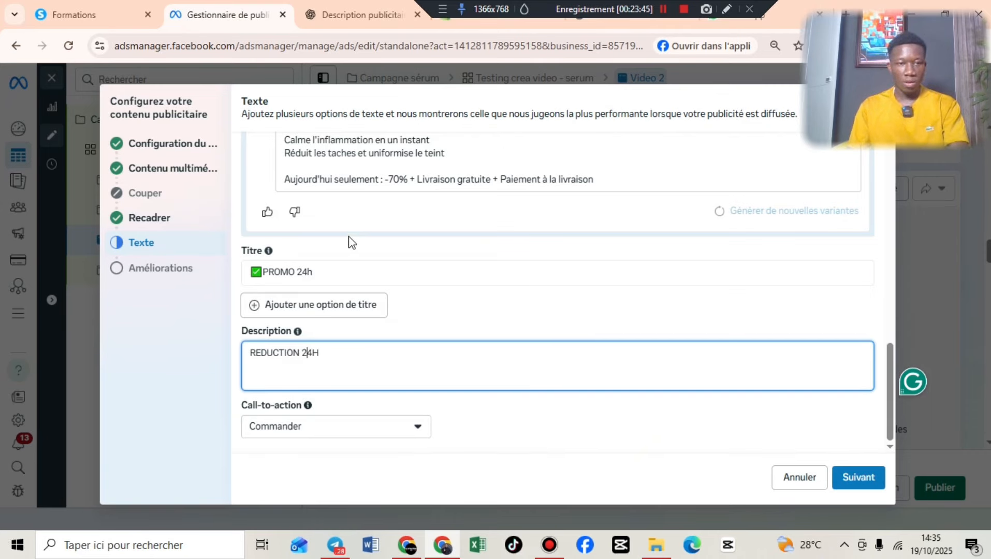
- Move REDUCTION 24H from the description to the title, replacing PROMO 24h after the green check mark emoji
left_click_drag(327, 353, 250, 360)
key("ctrl+c")
key("BackSpace")
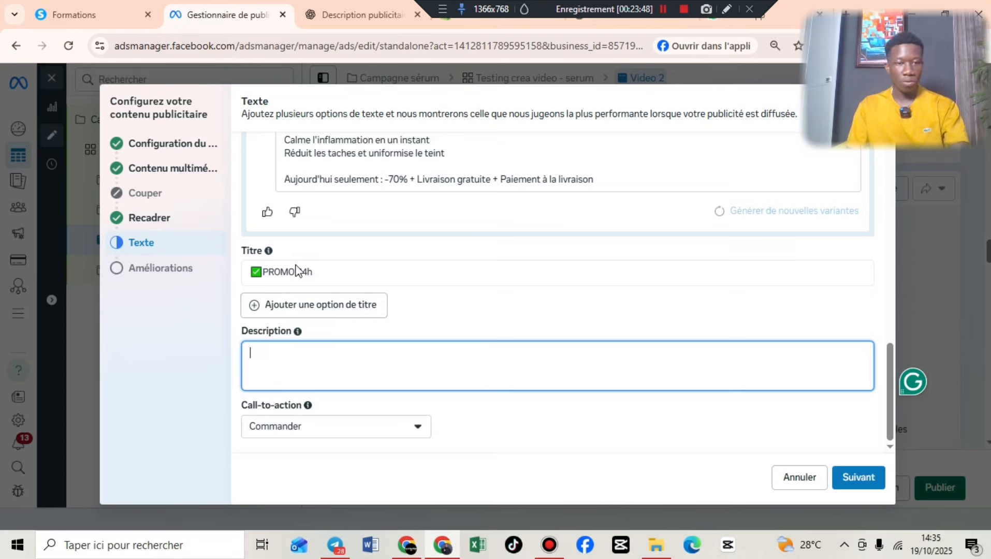
triple_click(350, 276)
key("ctrl+v")
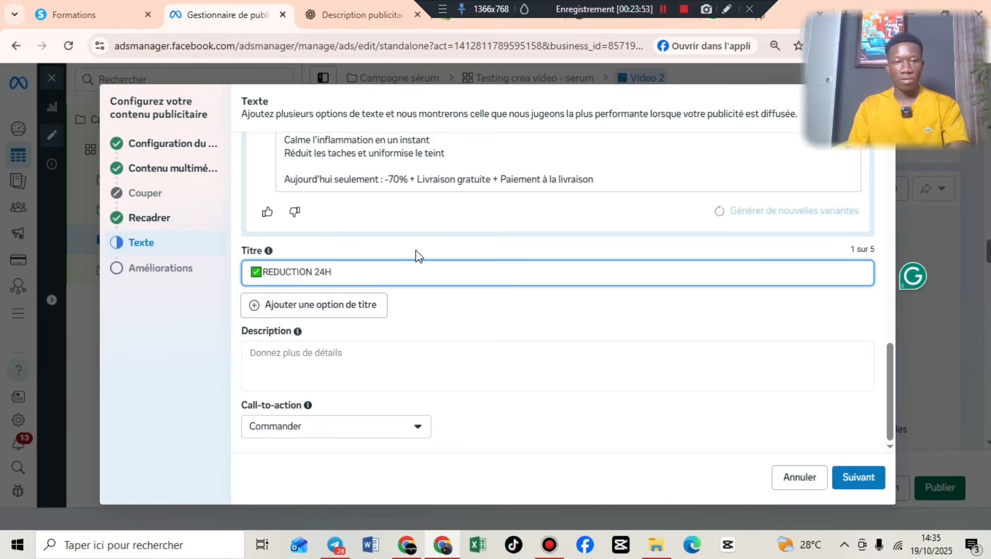
- Continue to the Advantage+ enhancements, leave them as they are and finish the Video 2 ad's content setup
left_click(863, 481)
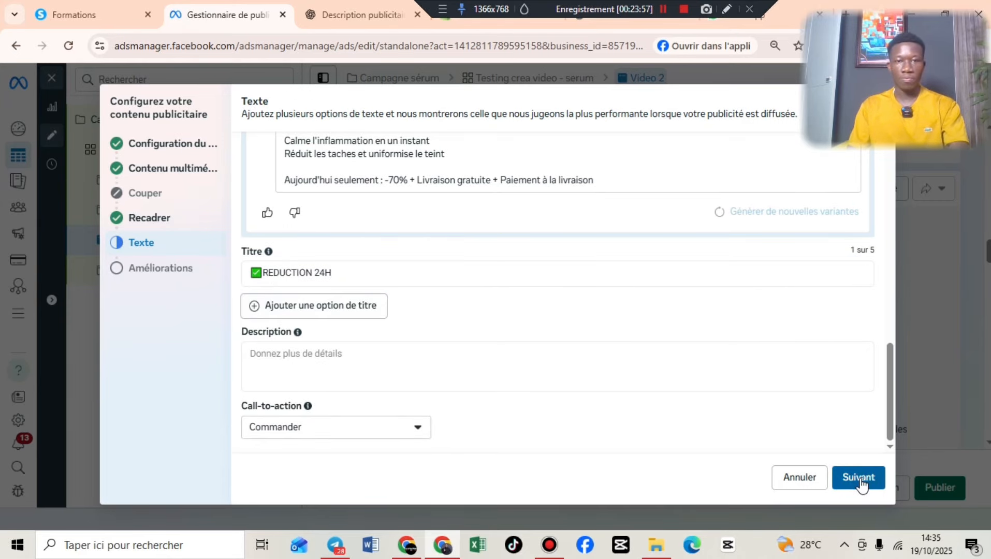
left_click(860, 479)
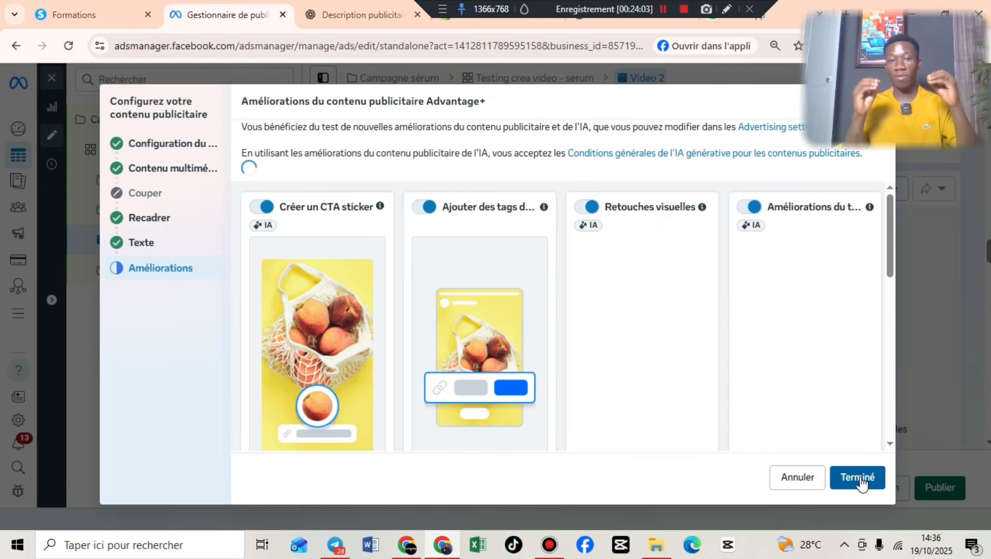
left_click(859, 479)
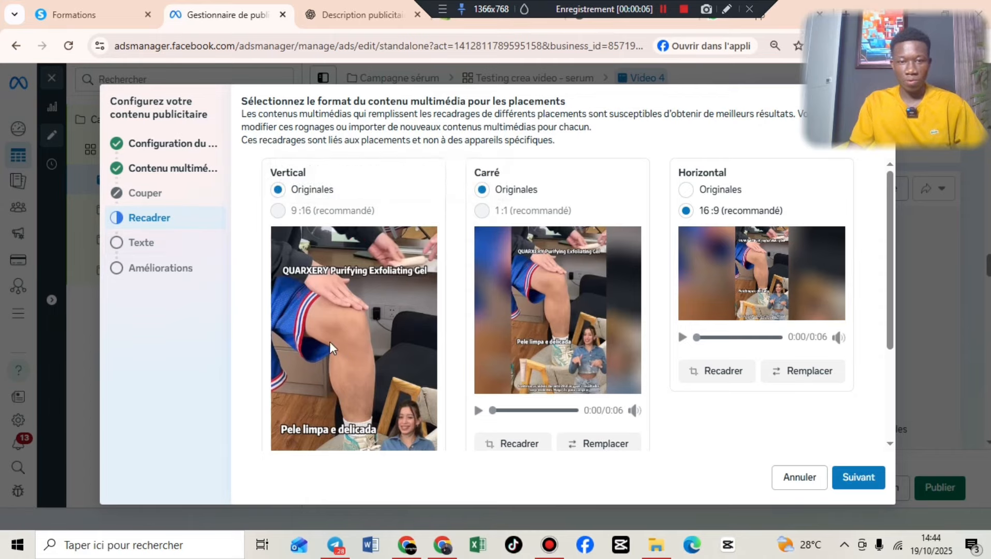
- Accept the Video 4 ad's placement formats, then switch to ChatGPT and copy the 03 — ANGLE PEUR / URGENCE text without its order link
left_click(862, 477)
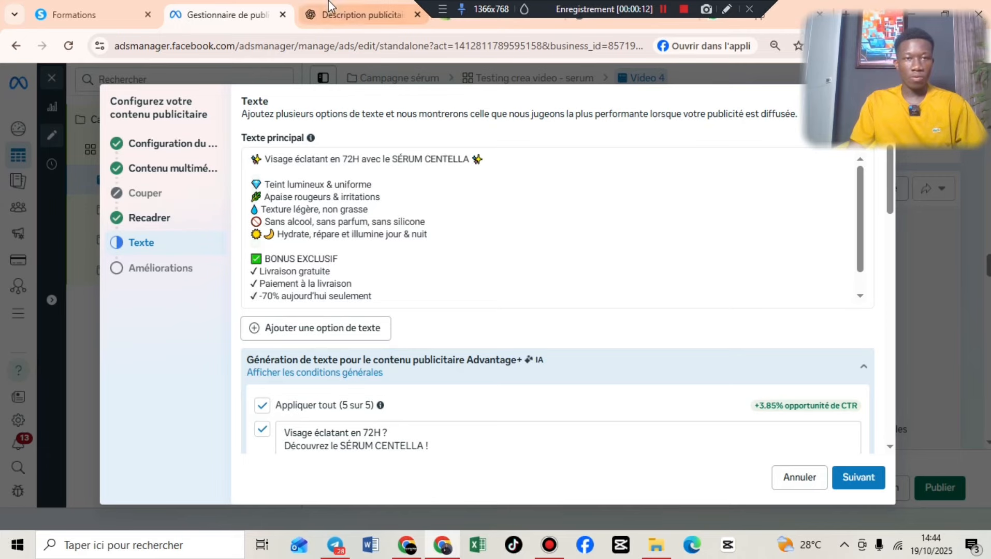
left_click(334, 14)
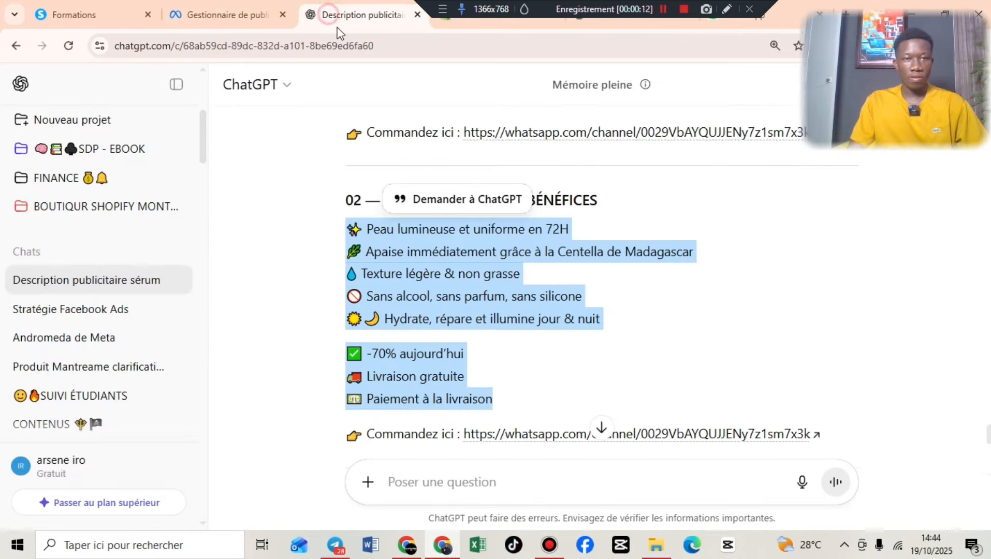
left_click(425, 254)
scroll(409, 253, "down", 4)
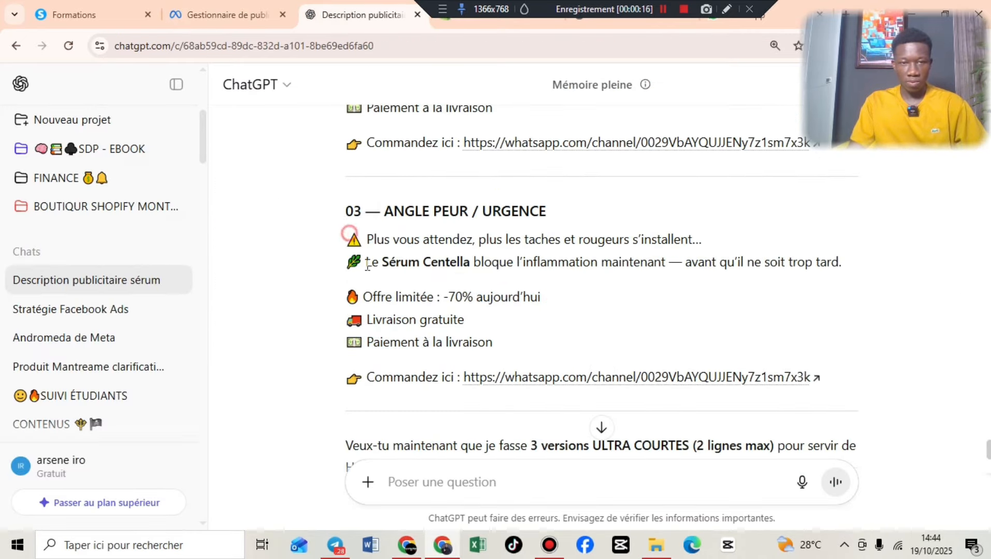
left_click_drag(368, 265, 471, 368)
left_click_drag(481, 358, 467, 339)
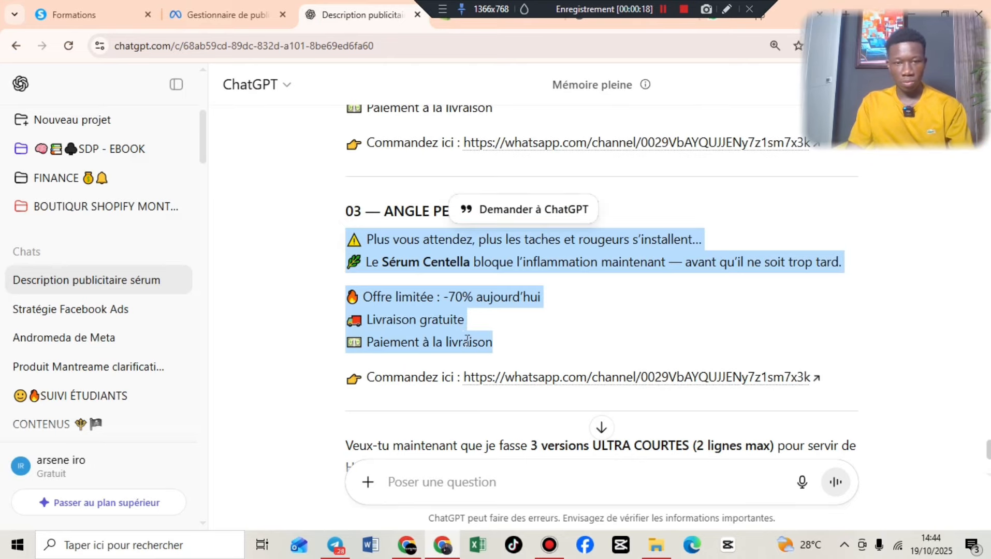
- Switch back to Ads Manager and replace the Video 4 ad's primary text with the copied fear and urgency text
left_click(223, 10)
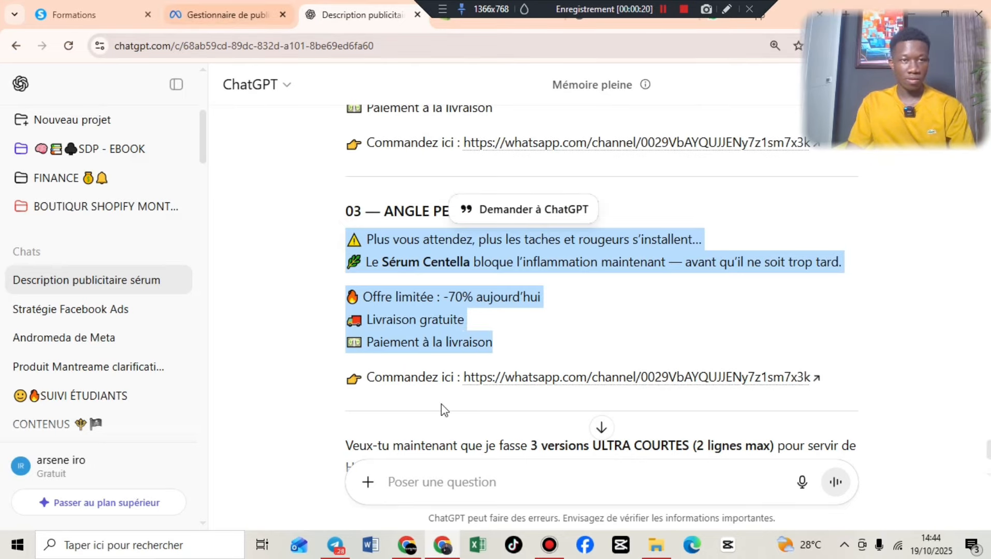
triple_click(324, 209)
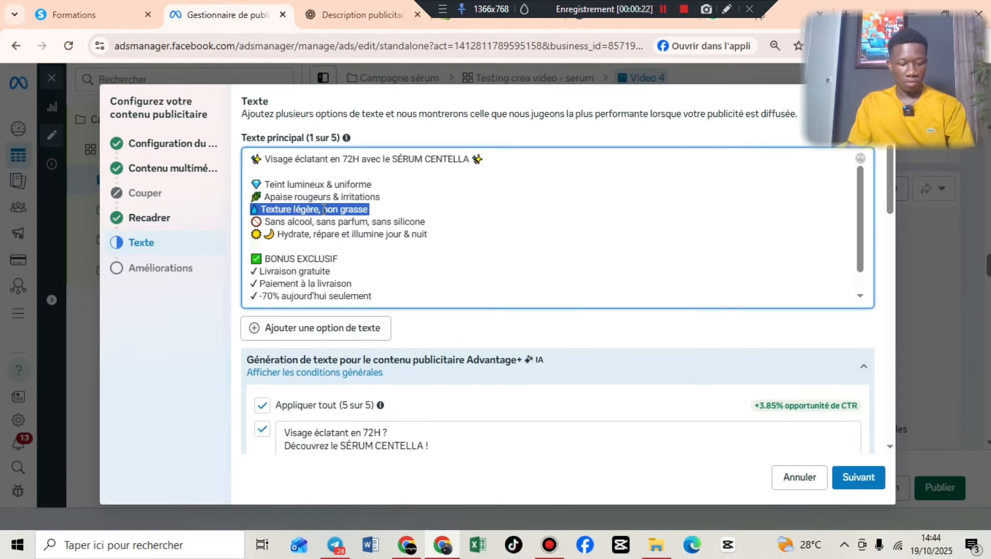
key("ctrl+a")
key("ctrl+v")
- Remove PROMO 24h from the Video 4 ad's title, keeping the green check mark emoji
scroll(352, 305, "down", 2)
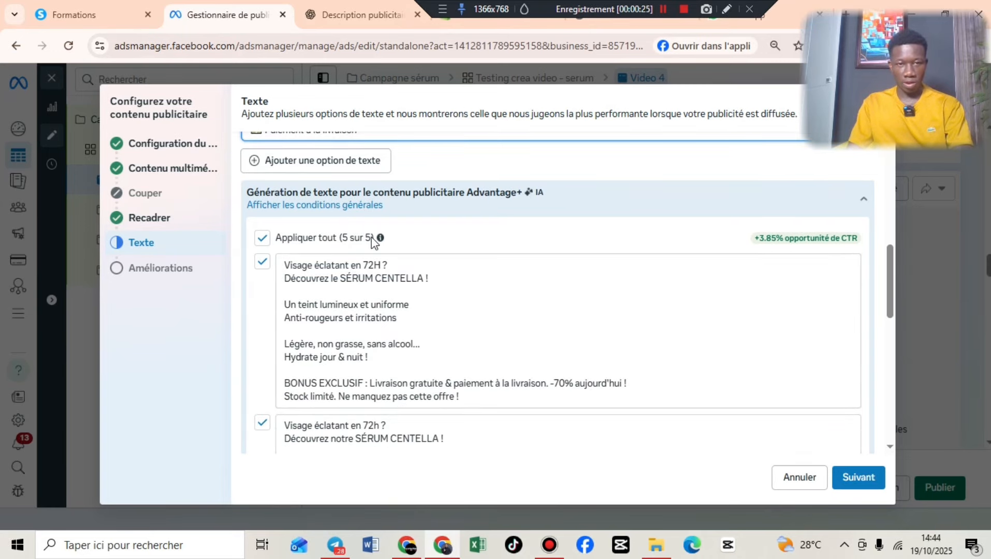
scroll(358, 247, "down", 3)
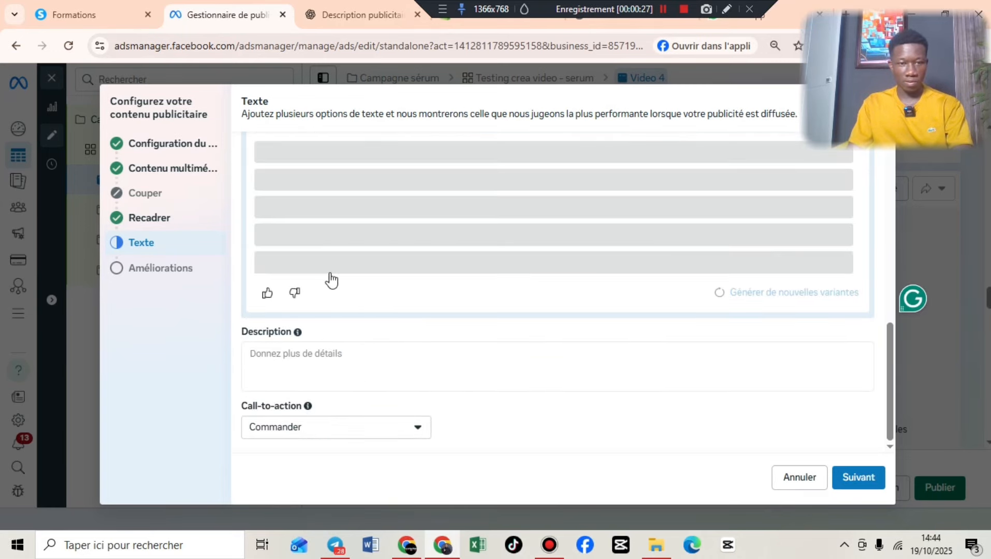
scroll(331, 280, "up", 3)
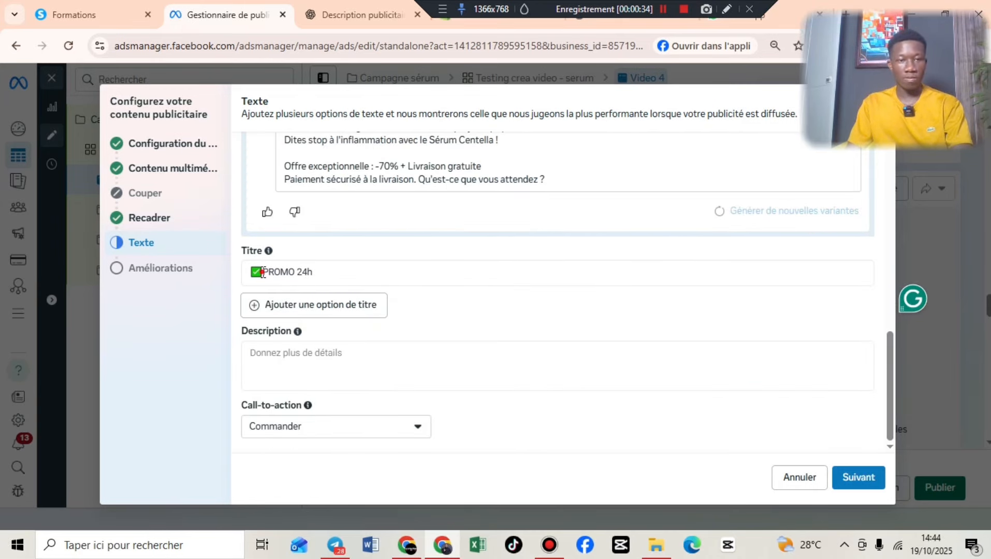
triple_click(322, 273)
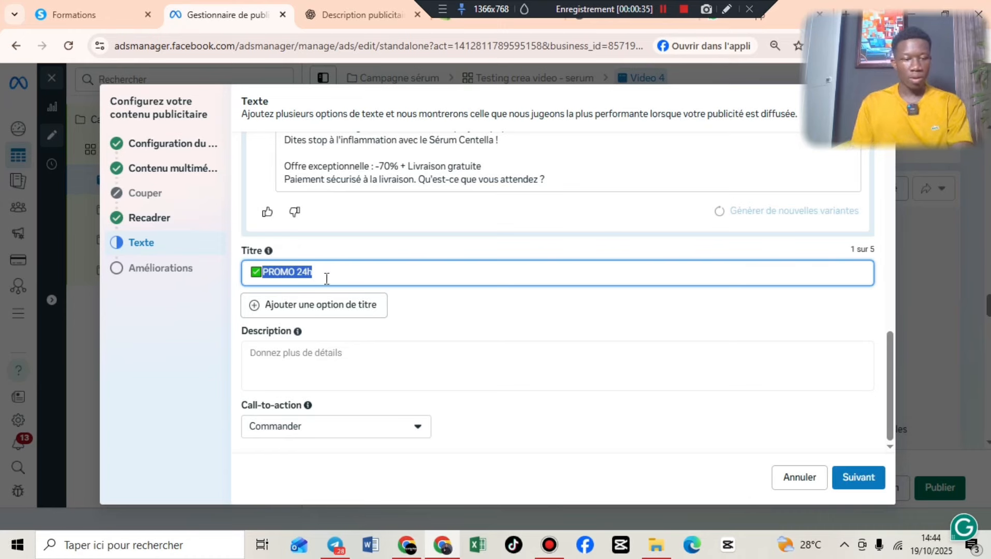
key("BackSpace")
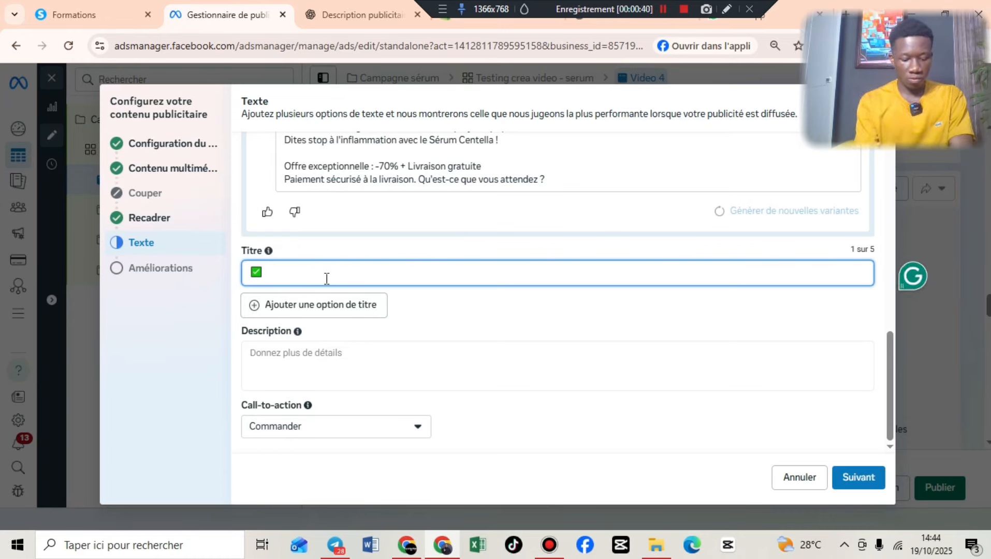
type("RED")
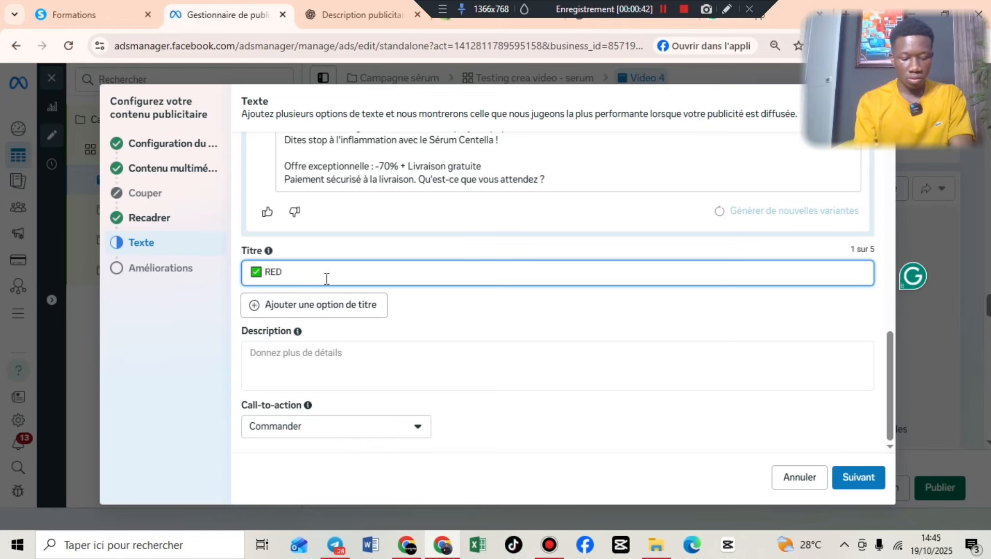
type("UCTION")
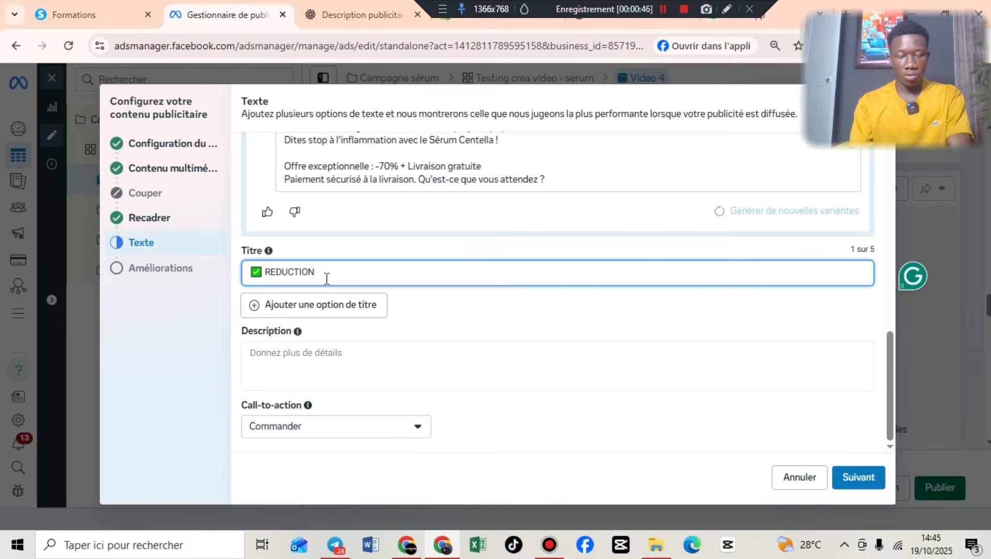
key("BackSpace")
key("BackSpace")
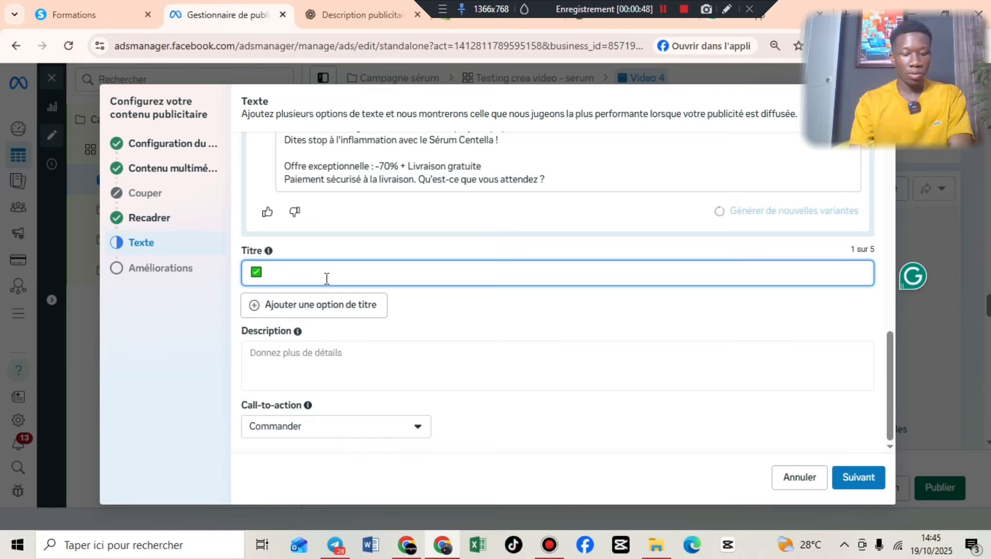
- Enter BONUS 24H after the check mark emoji in the title and continue past the text stage
type("BONUS")
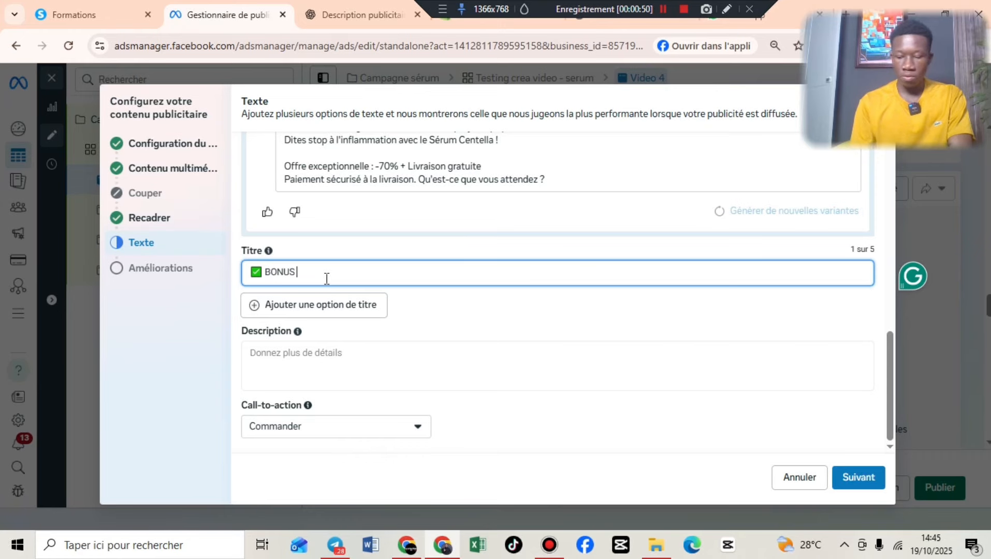
type(" 24H")
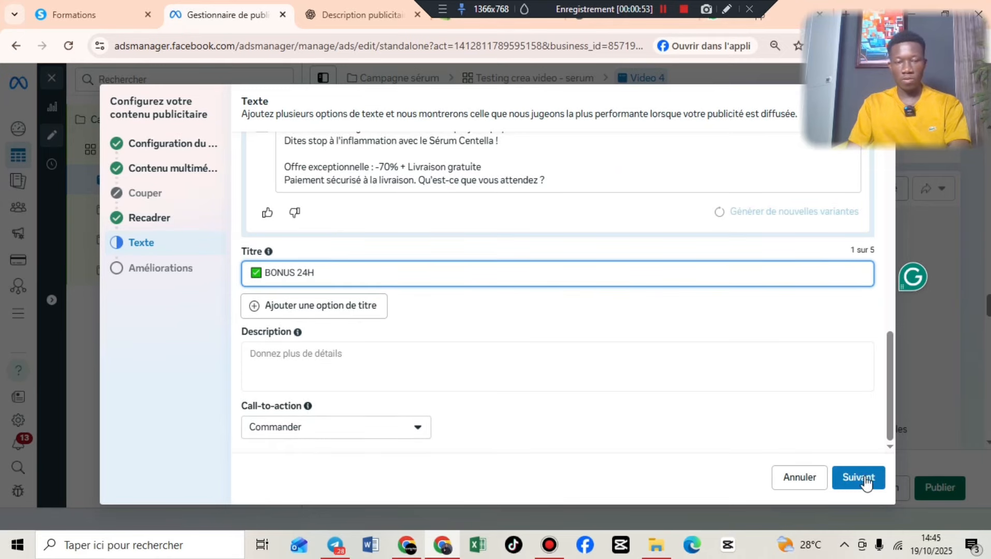
left_click(836, 469)
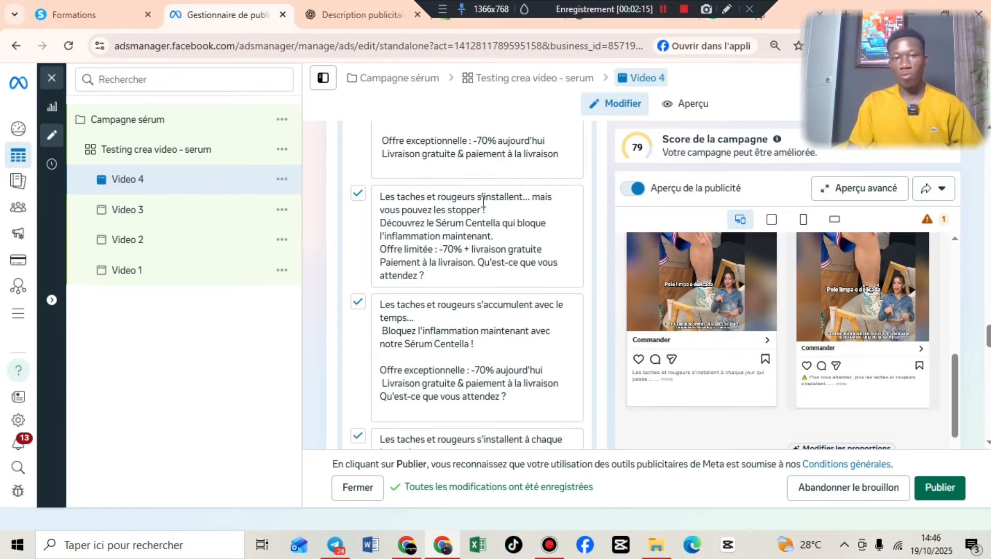
- Review the settings of the Video 4 ad, the Testing crea video - serum ad set and the Campagne sérum campaign
scroll(460, 271, "up", 2)
scroll(435, 238, "up", 10)
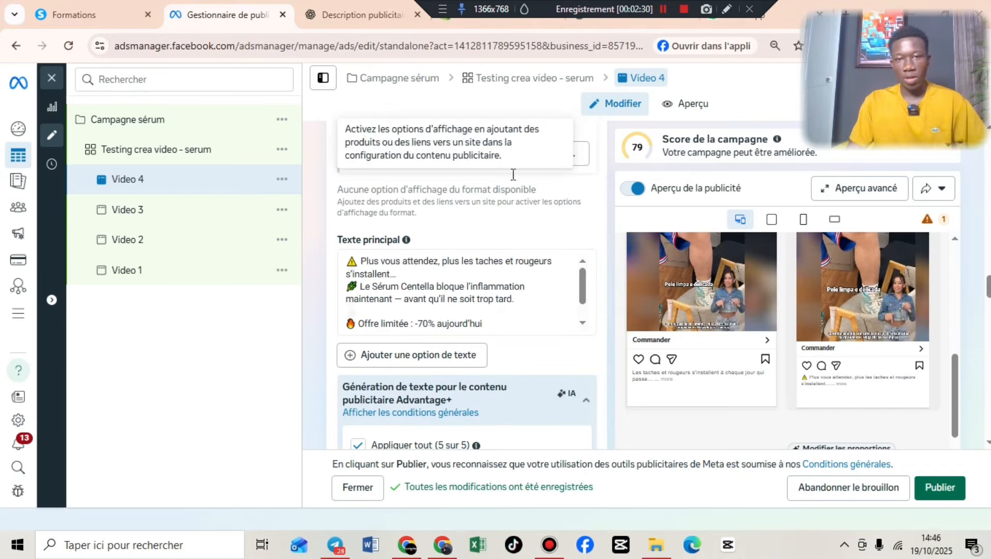
scroll(542, 234, "up", 3)
scroll(704, 337, "up", 2)
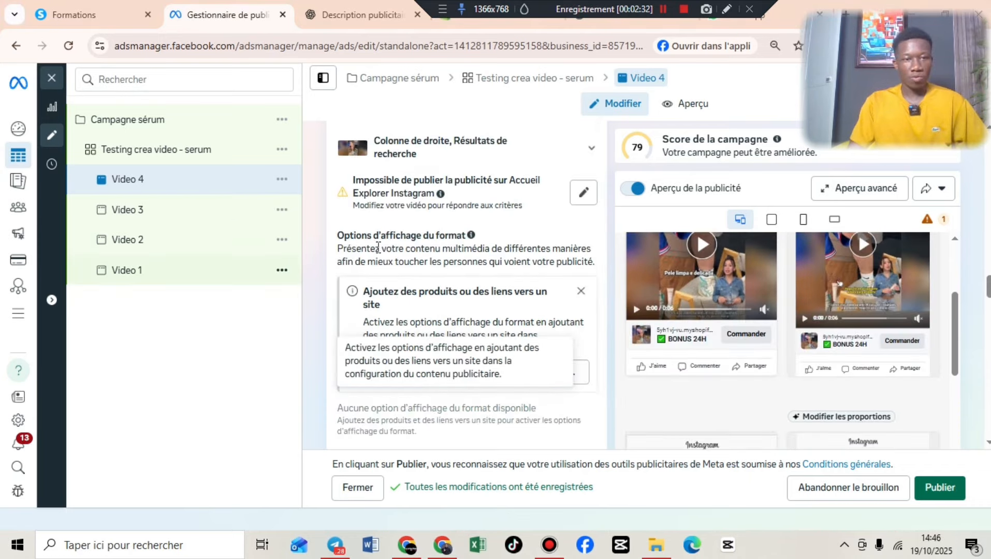
left_click(129, 157)
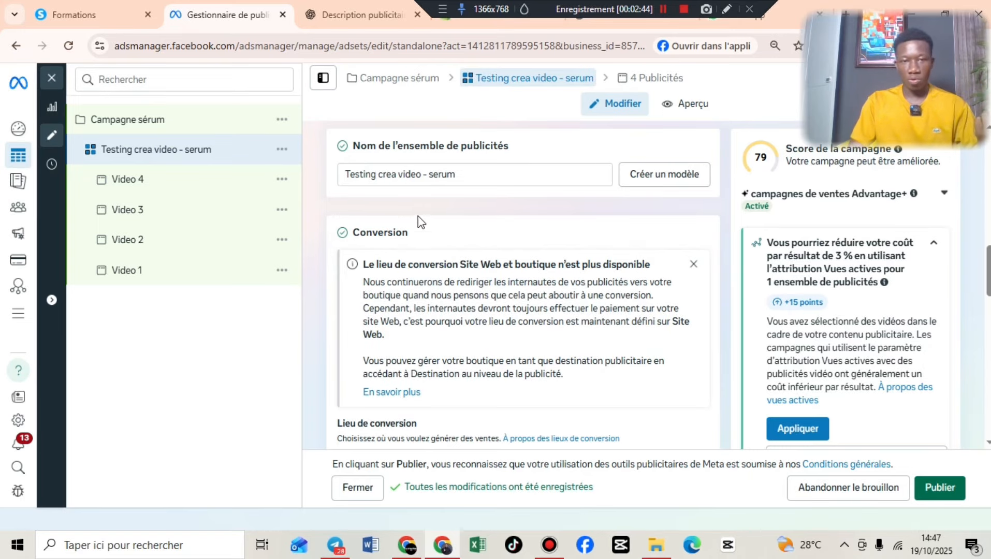
scroll(435, 292, "down", 12)
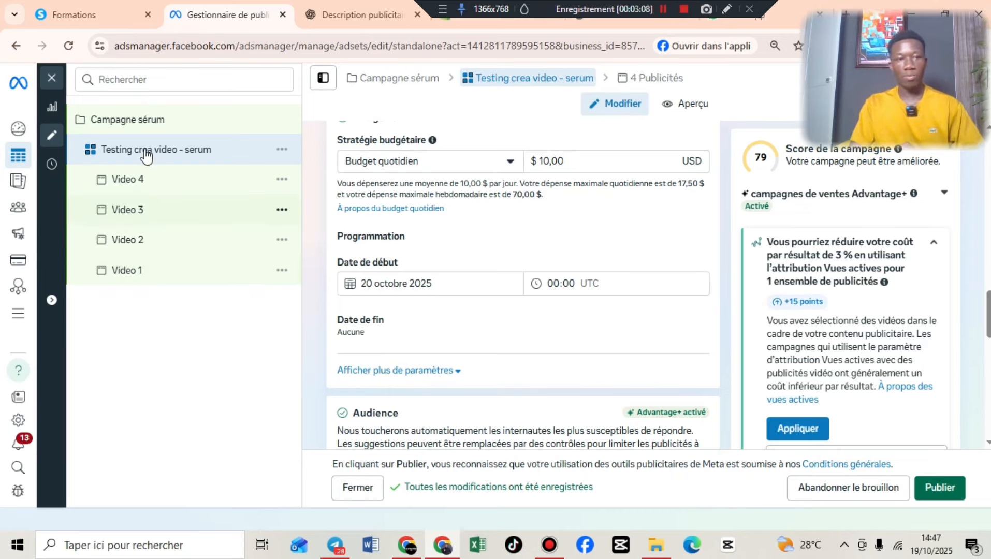
left_click(116, 129)
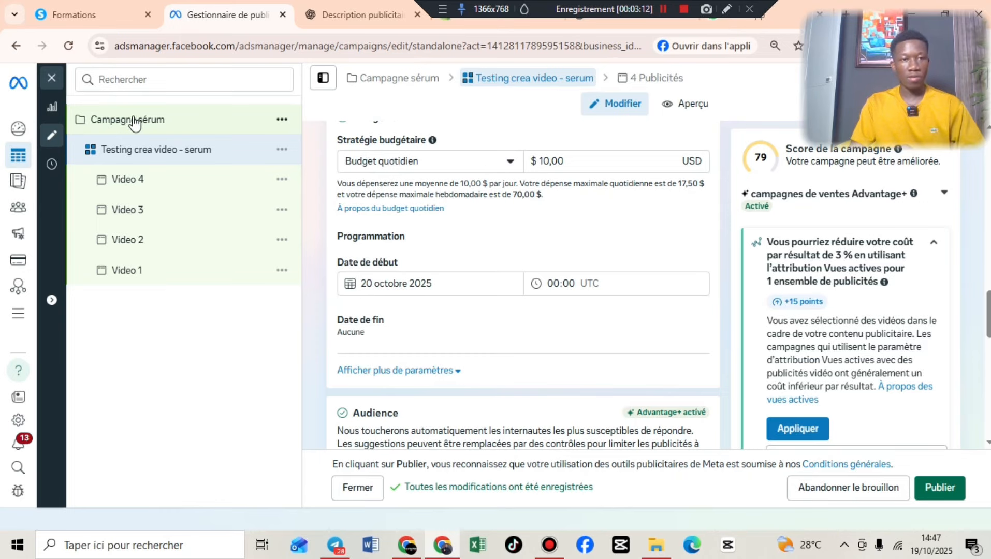
left_click(134, 123)
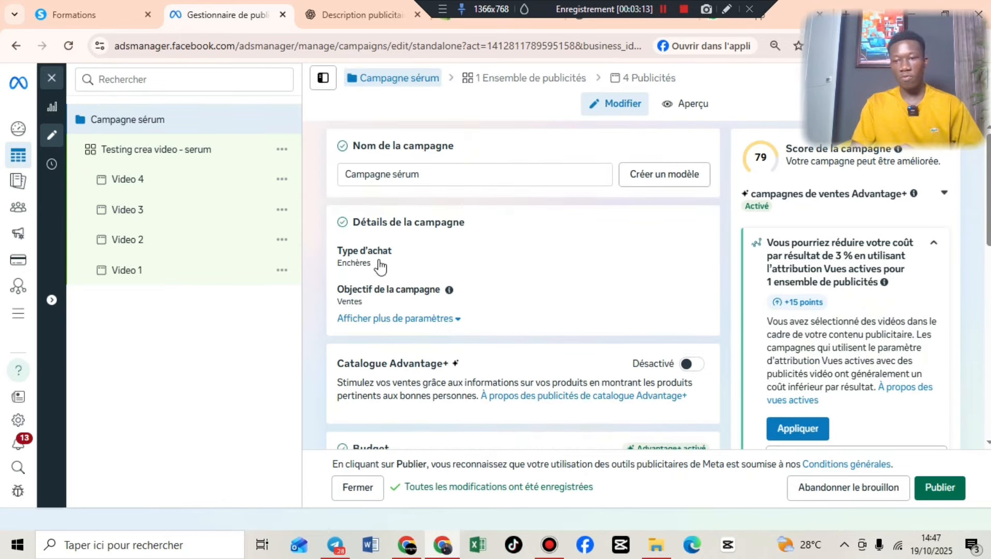